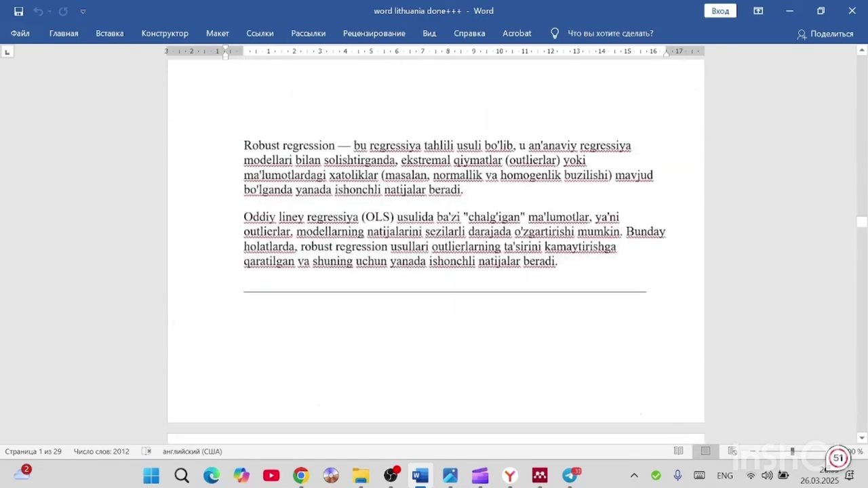
- Check the research task list image, and switch to Chrome to open the ProQuest website from the existing Google results
{"action": "mouse_move", "coordinate": [456, 481]}
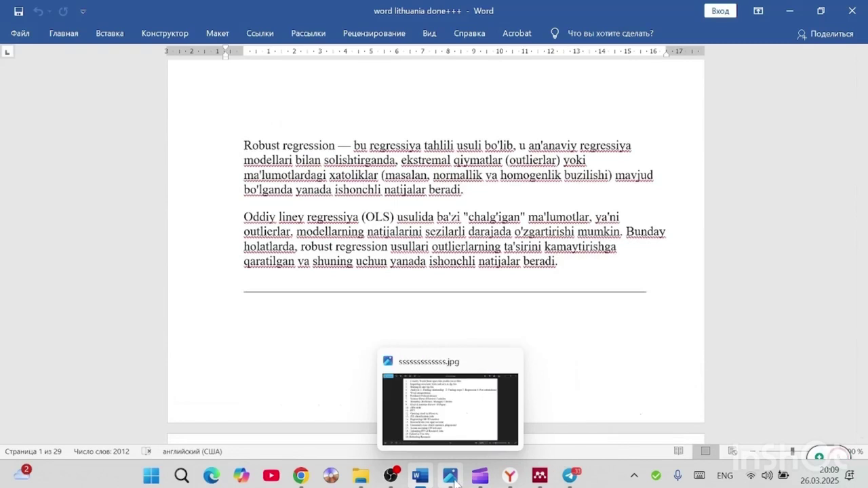
{"action": "left_click", "coordinate": [451, 433]}
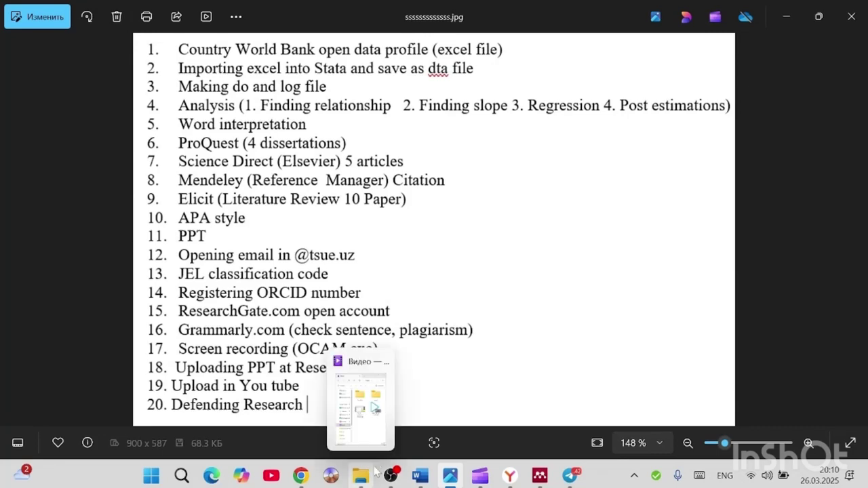
{"action": "mouse_move", "coordinate": [300, 474]}
{"action": "left_click", "coordinate": [333, 413]}
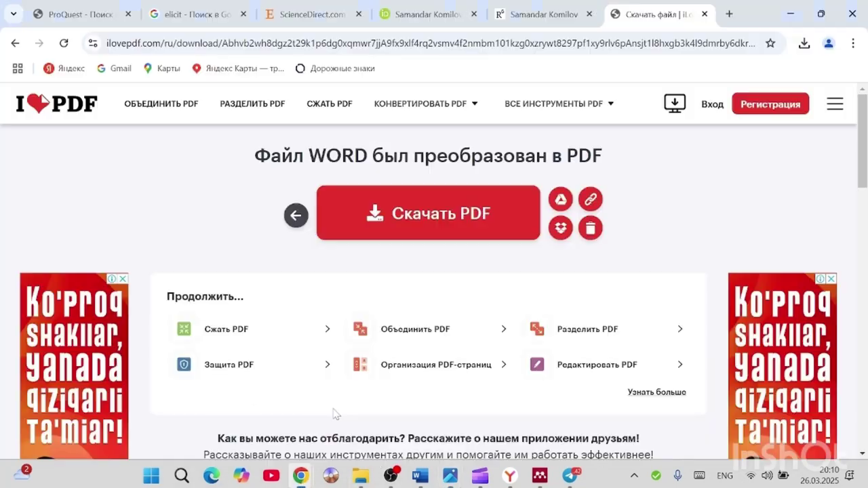
{"action": "left_click", "coordinate": [78, 15]}
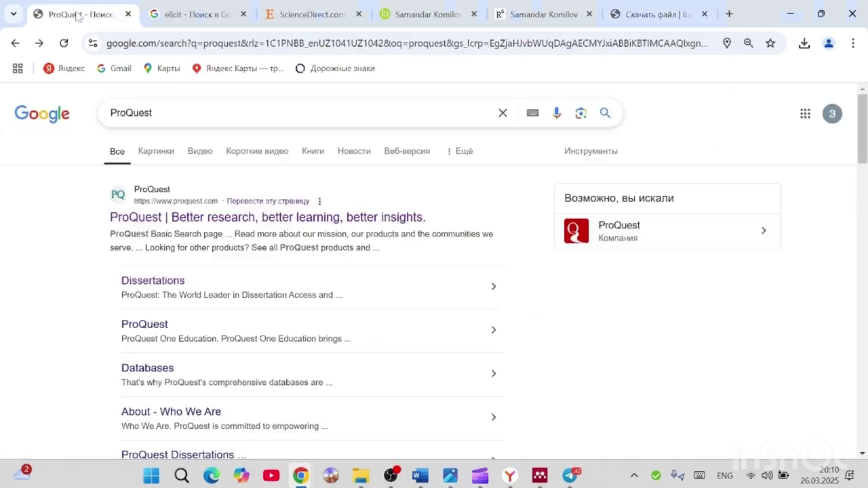
{"action": "left_click", "coordinate": [185, 223]}
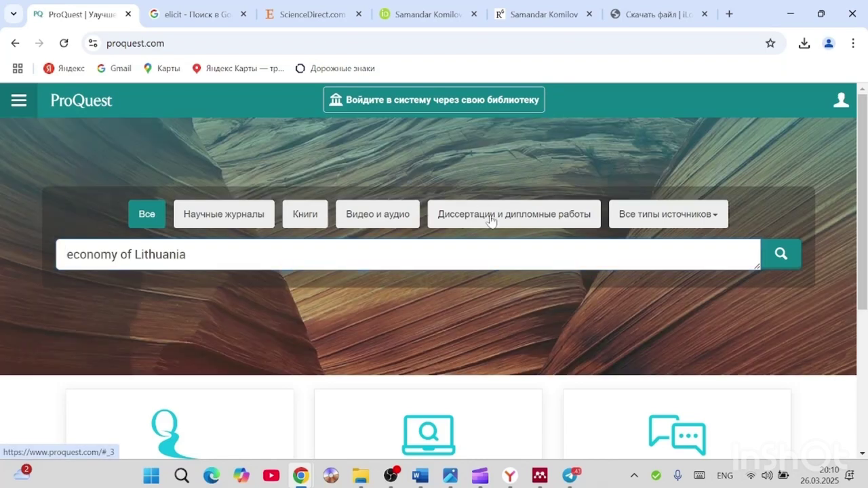
- Search ProQuest for "economy of Lithuania" within dissertations and theses only
{"action": "left_click", "coordinate": [493, 219]}
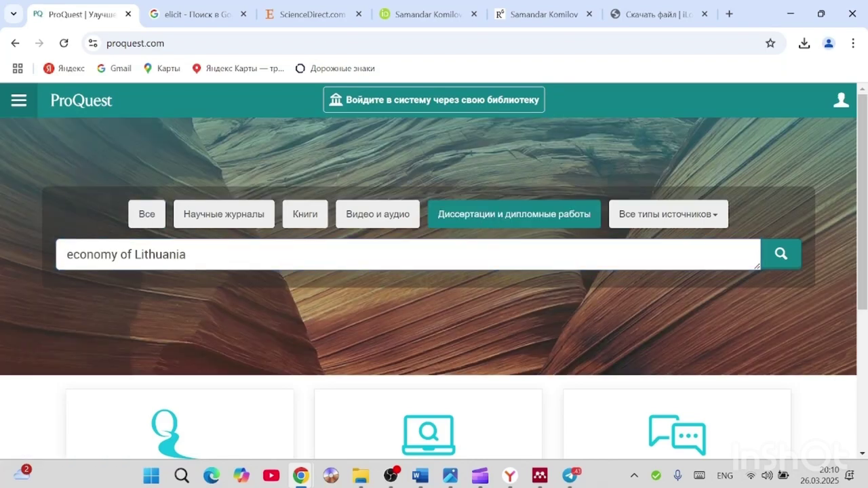
{"action": "left_click", "coordinate": [187, 255]}
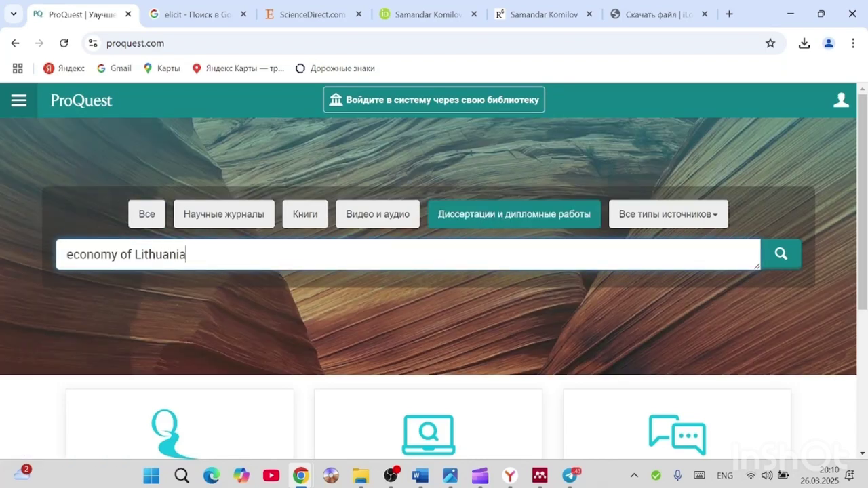
{"action": "left_click", "coordinate": [783, 256]}
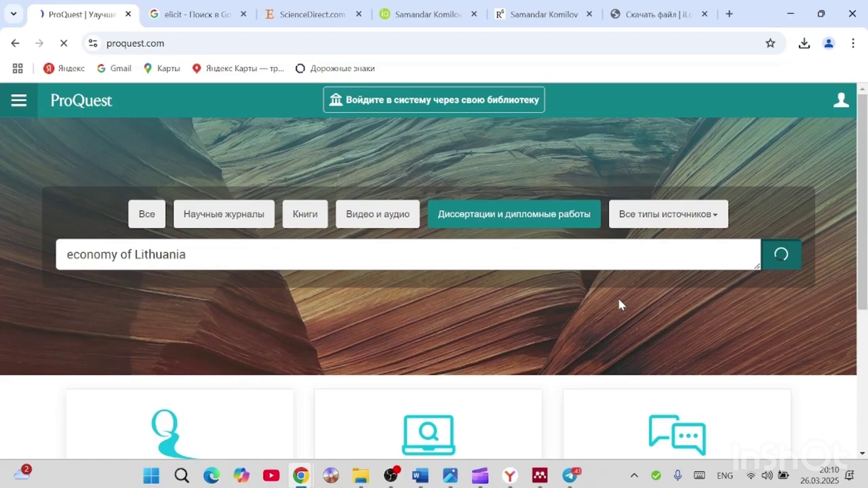
- Browse the dissertation results and open "Policy reforms targeting care for older adults in Lithuania"
{"action": "scroll", "coordinate": [619, 305], "scroll_direction": "down", "scroll_amount": 5}
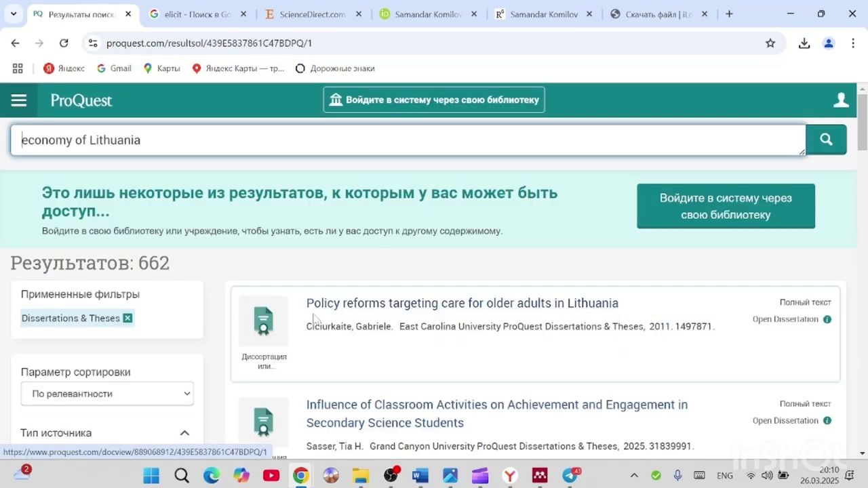
{"action": "scroll", "coordinate": [339, 347], "scroll_direction": "down", "scroll_amount": 5}
{"action": "scroll", "coordinate": [365, 343], "scroll_direction": "down", "scroll_amount": 9}
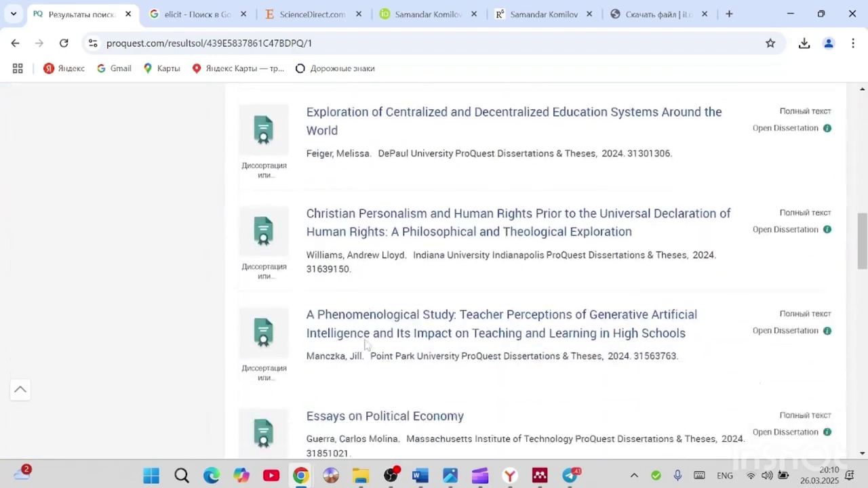
{"action": "scroll", "coordinate": [367, 339], "scroll_direction": "up", "scroll_amount": 15}
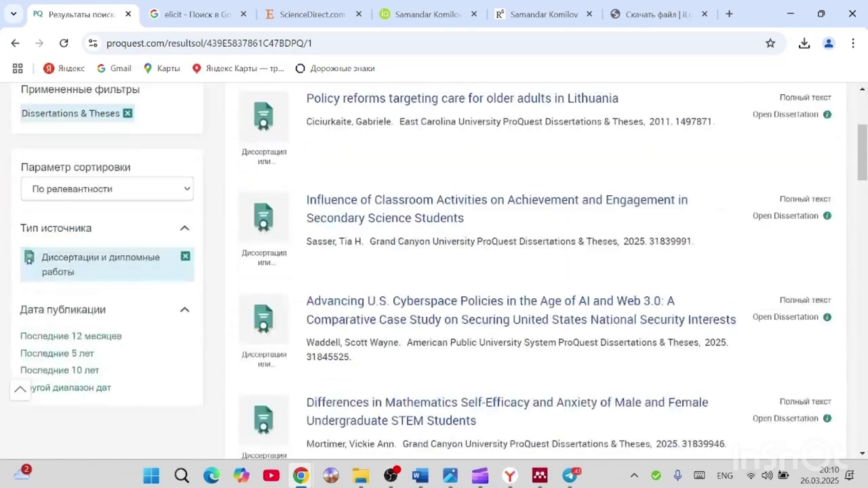
{"action": "scroll", "coordinate": [356, 310], "scroll_direction": "up", "scroll_amount": 3}
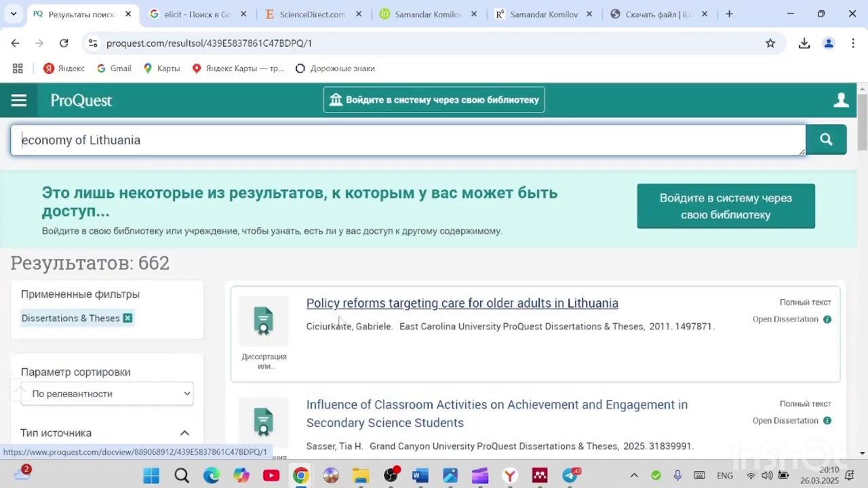
{"action": "left_click", "coordinate": [274, 339]}
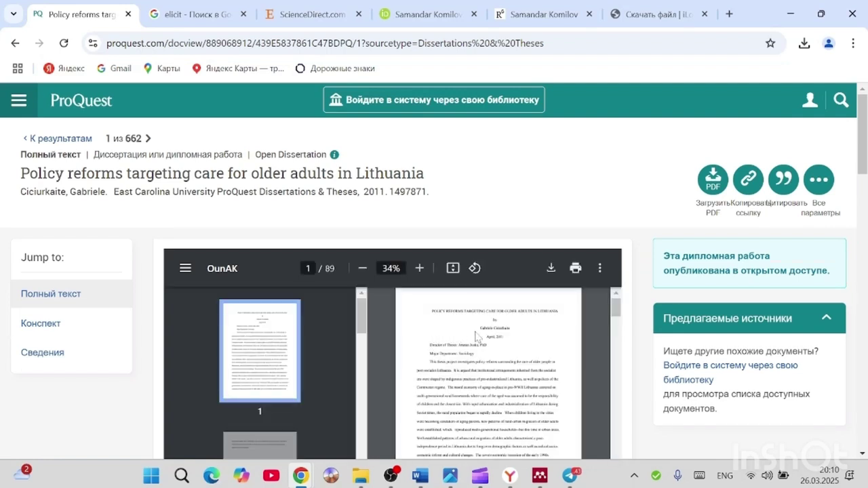
- Download the dissertation's full-text PDF into the Intel folder under the name "dissertatsiya 5"
{"action": "scroll", "coordinate": [603, 340], "scroll_direction": "down", "scroll_amount": 5}
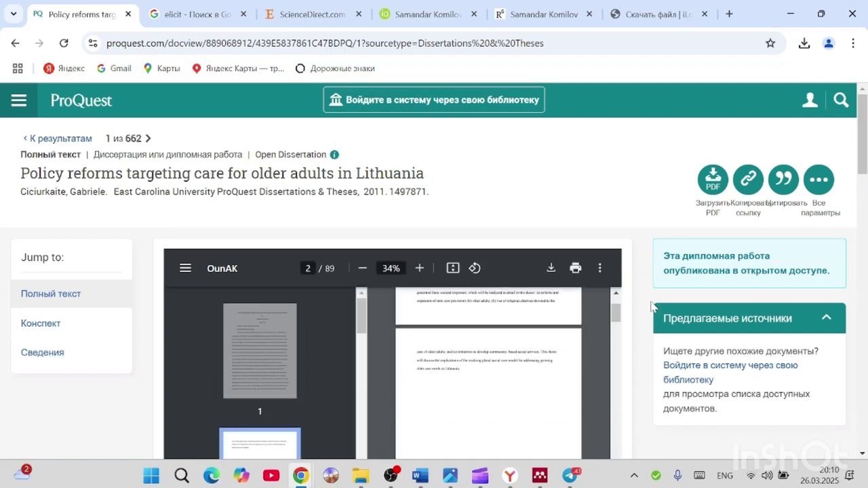
{"action": "scroll", "coordinate": [651, 307], "scroll_direction": "down", "scroll_amount": 2}
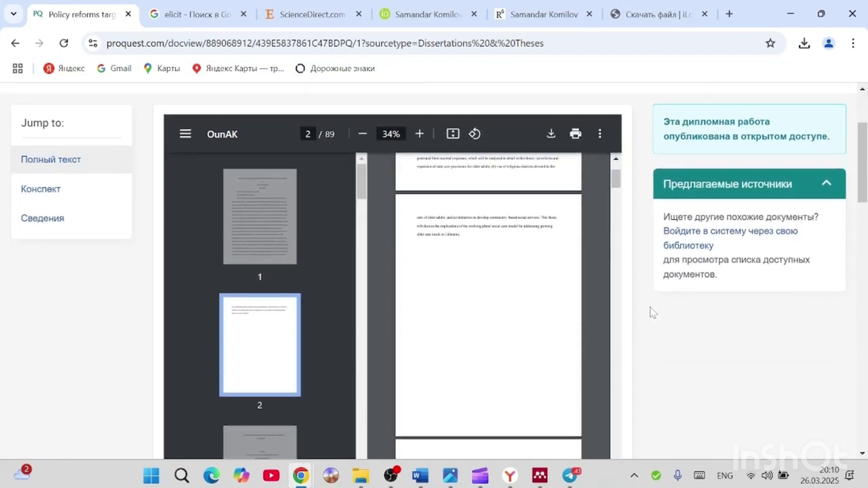
{"action": "left_click", "coordinate": [550, 133]}
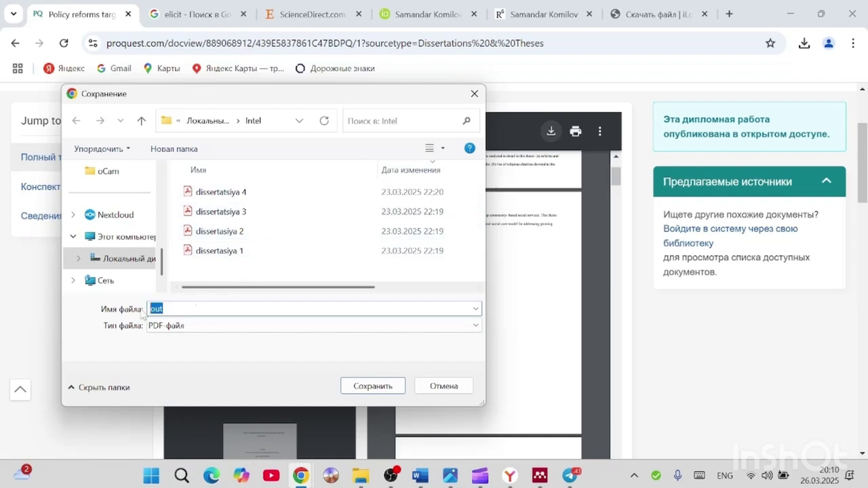
{"action": "type", "text": "disser"}
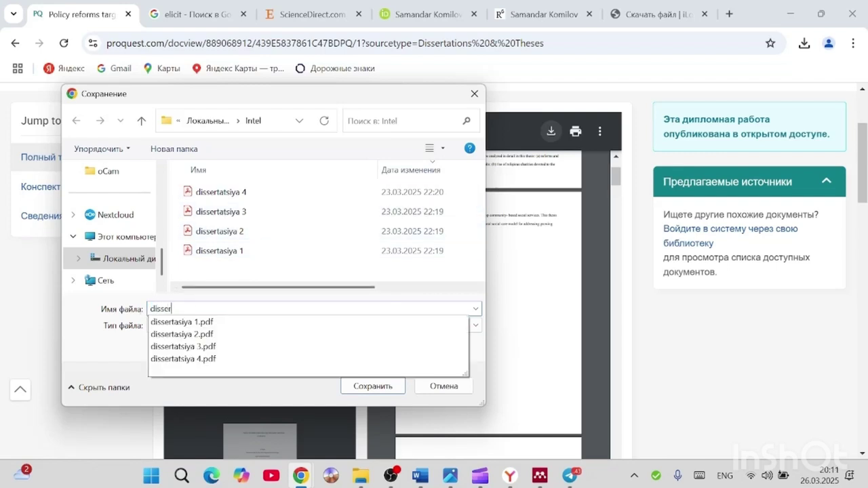
{"action": "type", "text": "tatsiya "}
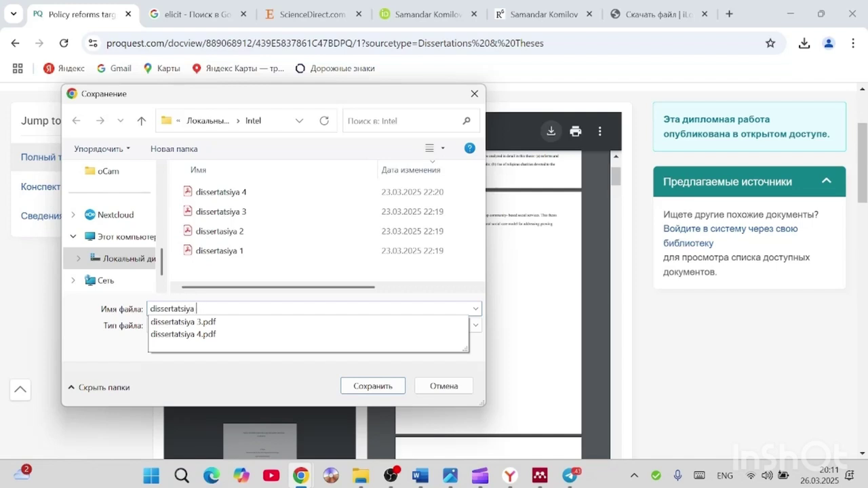
{"action": "type", "text": "5"}
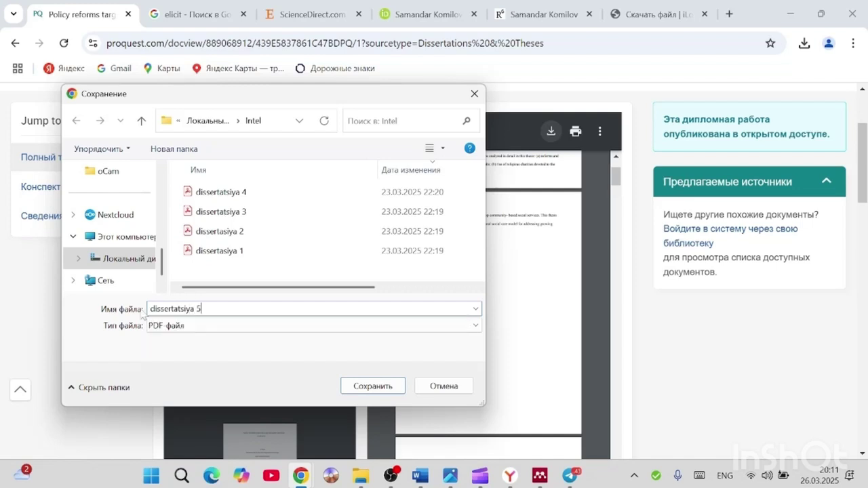
{"action": "left_click", "coordinate": [380, 388]}
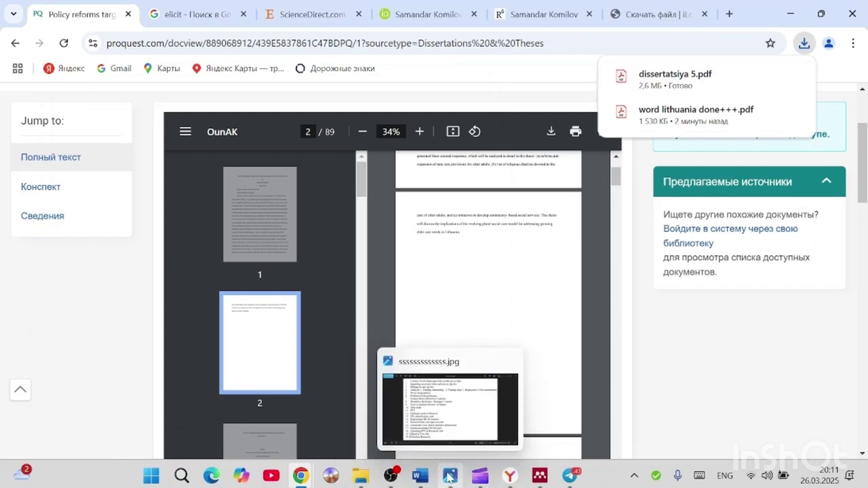
- Check the research task list image again for the item after ProQuest, and return to Chrome
{"action": "left_click", "coordinate": [450, 438]}
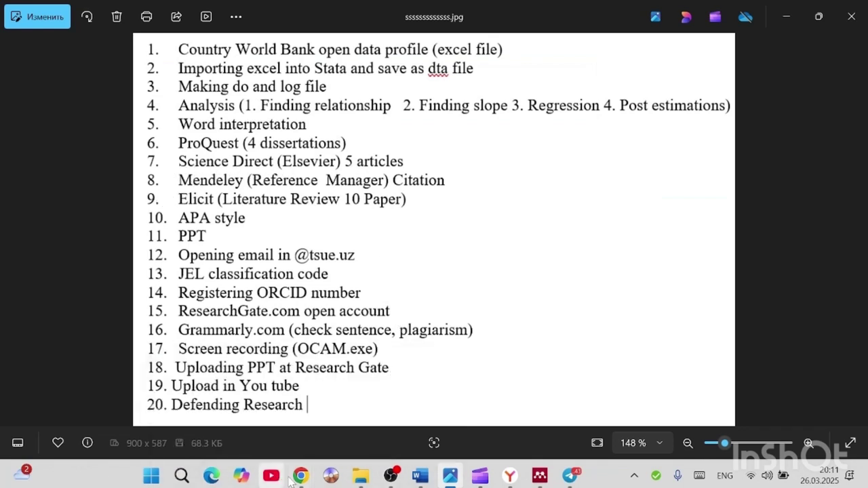
{"action": "mouse_move", "coordinate": [299, 479]}
{"action": "left_click", "coordinate": [351, 411]}
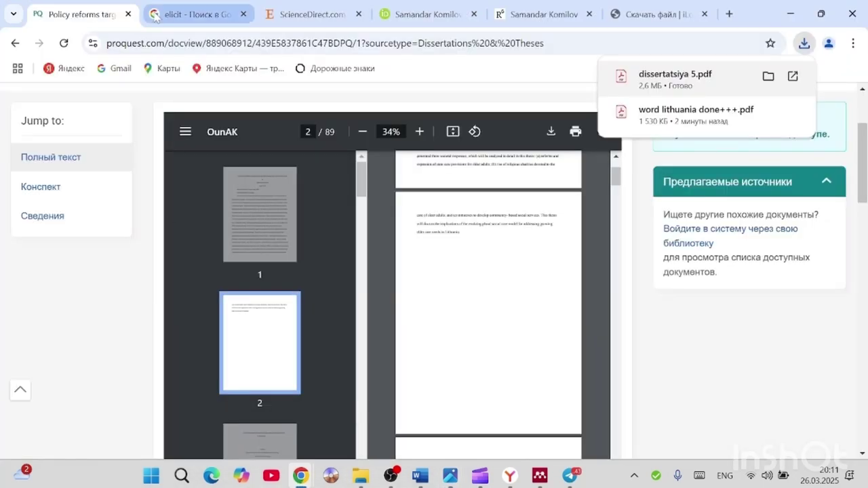
- Close the ProQuest page and search ScienceDirect for articles with the terms "economy of Lithuania"
{"action": "left_click", "coordinate": [127, 14]}
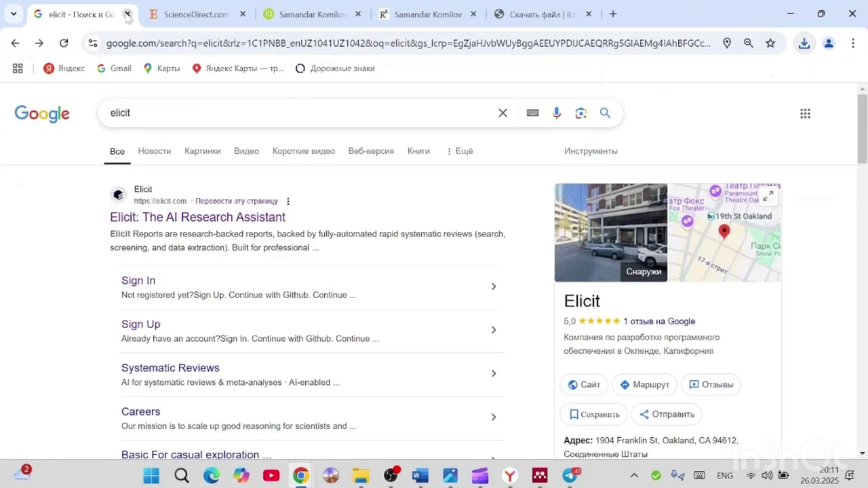
{"action": "left_click", "coordinate": [170, 15]}
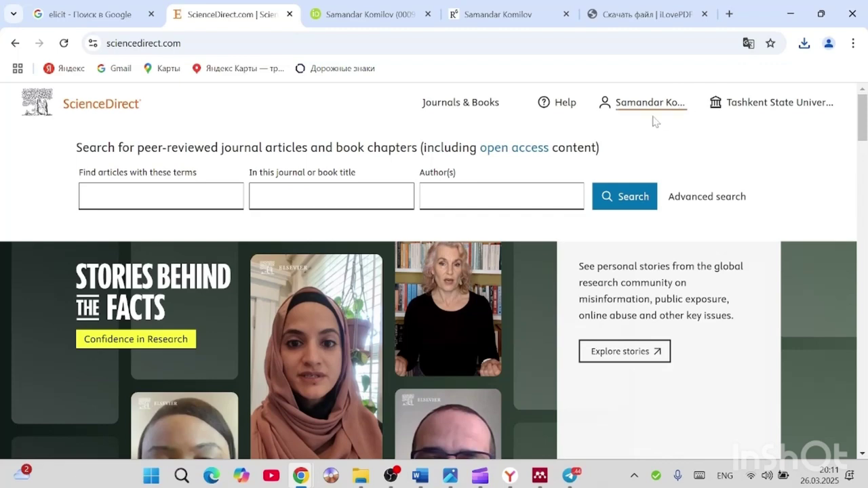
{"action": "left_click", "coordinate": [461, 196]}
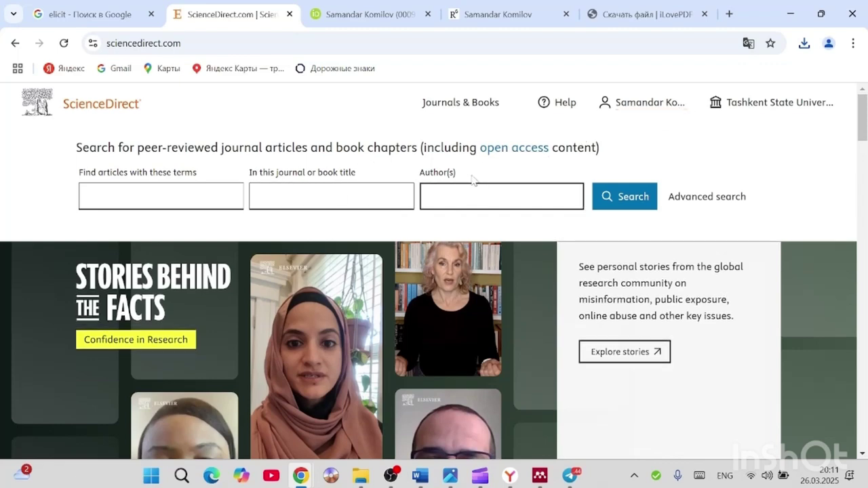
{"action": "key", "text": "shift+Tab"}
{"action": "key", "text": "shift+Tab"}
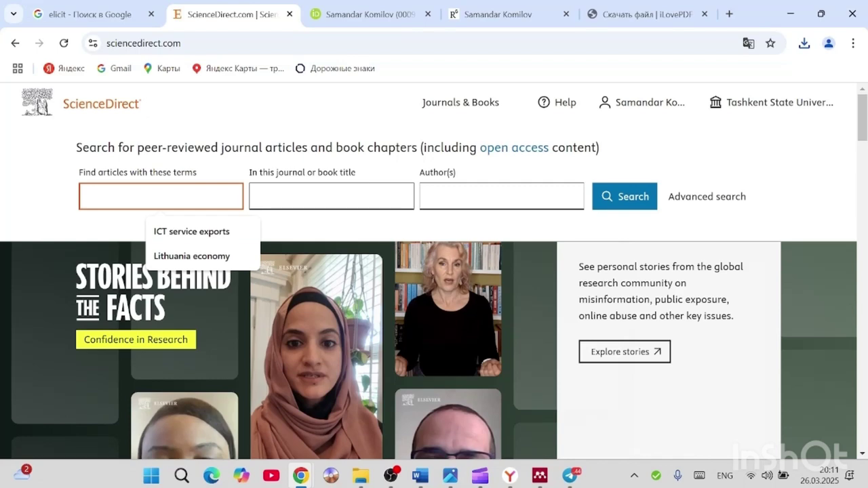
{"action": "type", "text": "economy of Lithuania"}
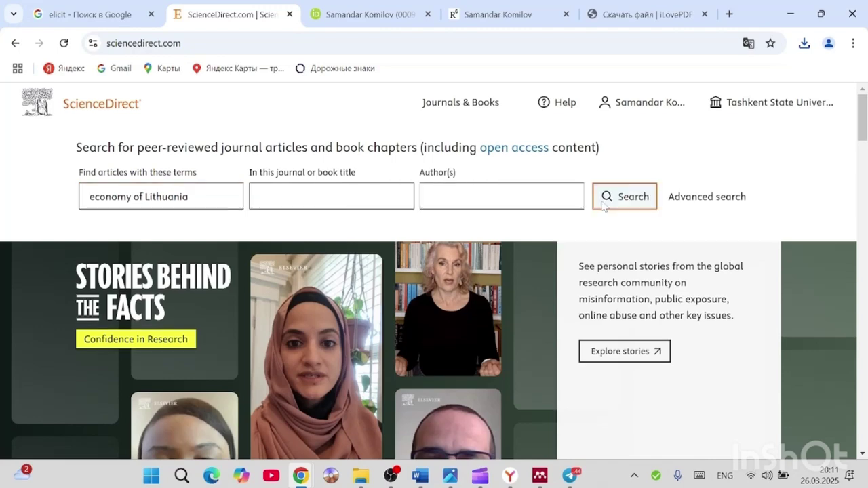
{"action": "left_click", "coordinate": [624, 197]}
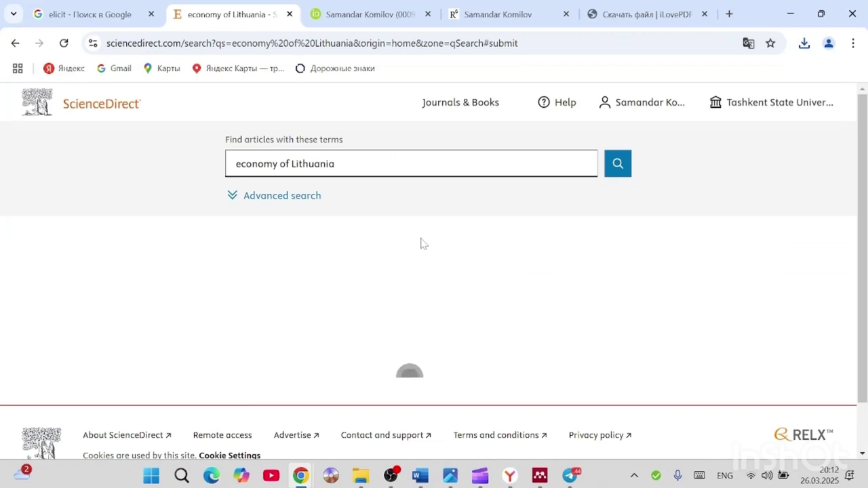
- Restrict the ScienceDirect results to open access articles
{"action": "scroll", "coordinate": [426, 244], "scroll_direction": "down", "scroll_amount": 1}
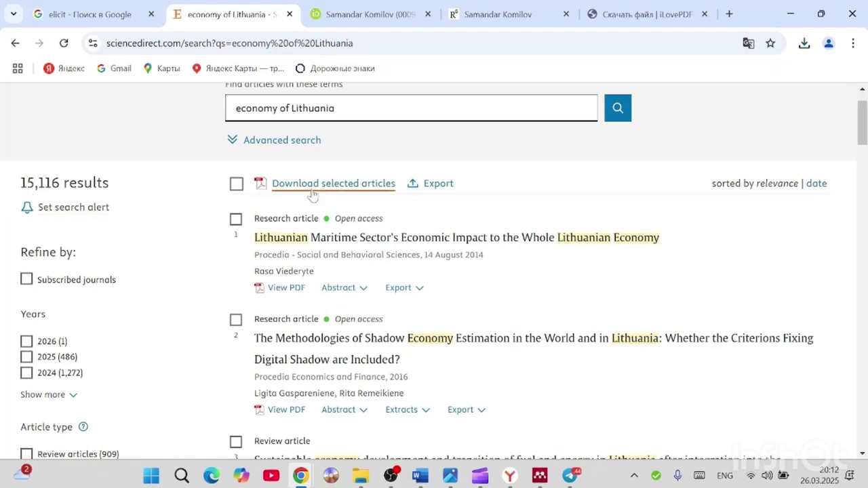
{"action": "scroll", "coordinate": [181, 209], "scroll_direction": "down", "scroll_amount": 5}
{"action": "scroll", "coordinate": [192, 212], "scroll_direction": "down", "scroll_amount": 4}
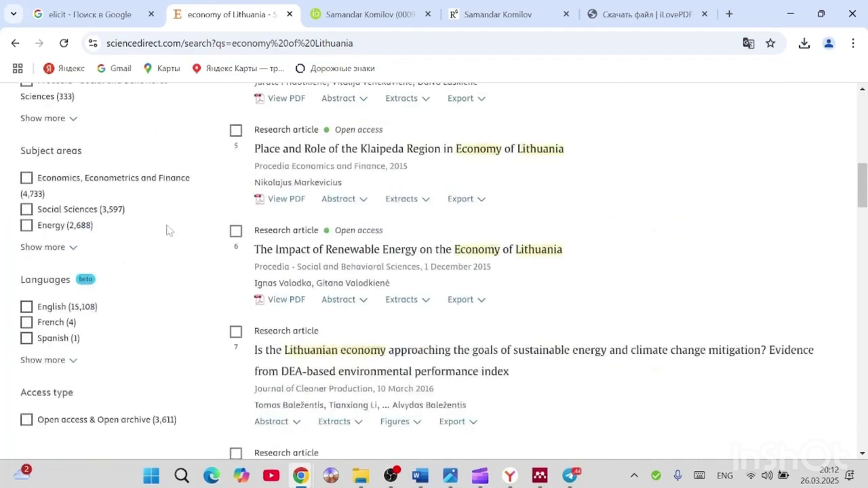
{"action": "left_click", "coordinate": [28, 342]}
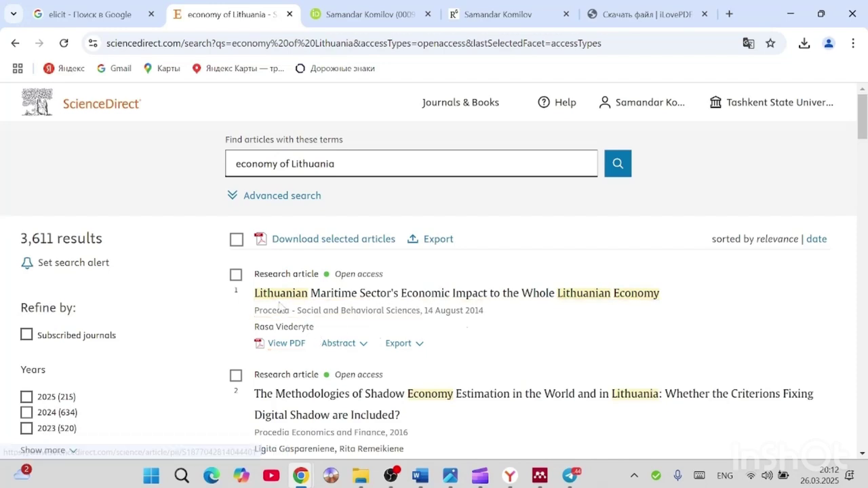
- View the PDF of "Lithuanian Maritime Sector's Economic Impact to the Whole Lithuanian Economy", and open its save dialog and cancel it
{"action": "scroll", "coordinate": [343, 329], "scroll_direction": "down", "scroll_amount": 2}
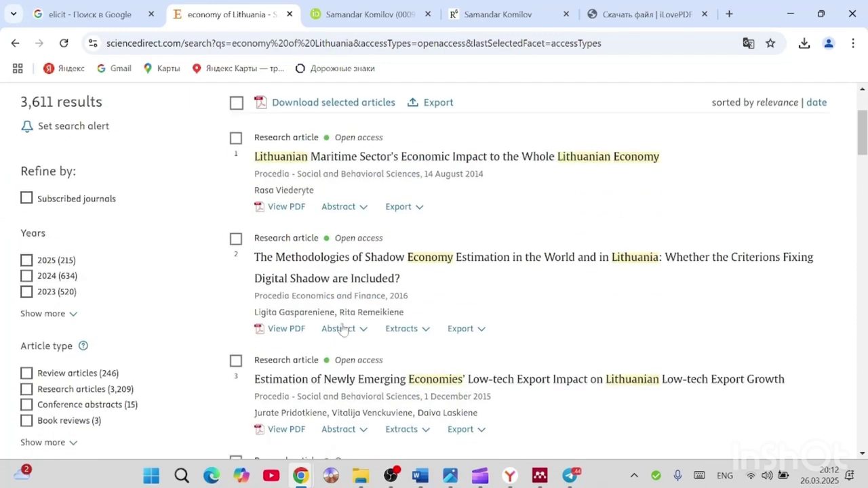
{"action": "left_click", "coordinate": [285, 207]}
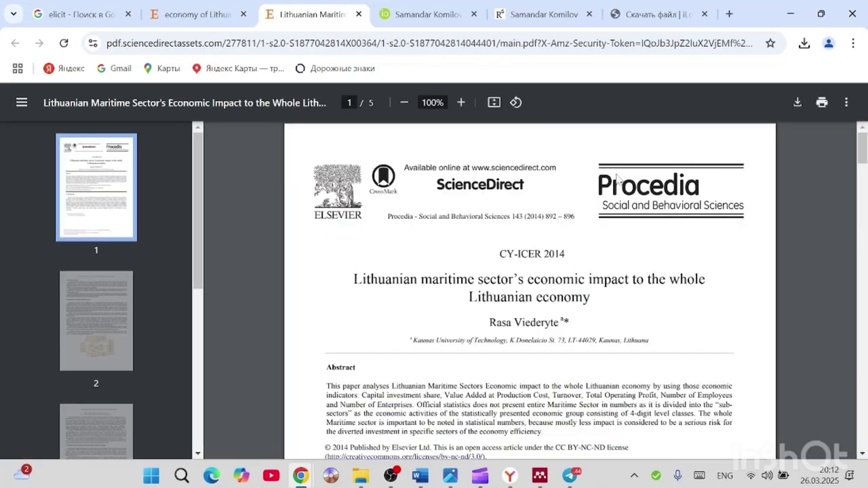
{"action": "left_click", "coordinate": [793, 106]}
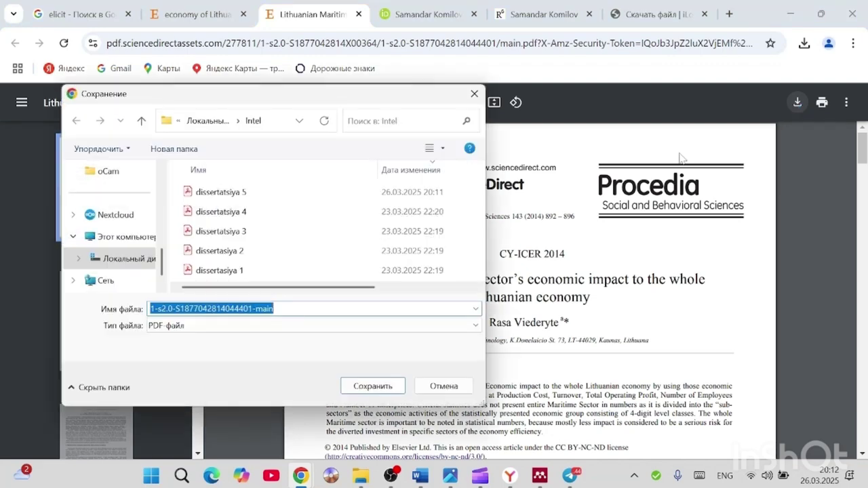
{"action": "left_click", "coordinate": [474, 94]}
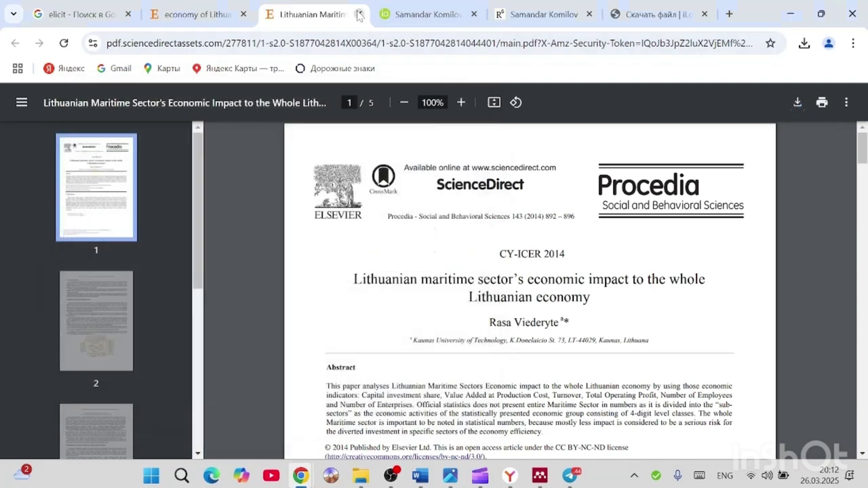
- Close the ScienceDirect article and search results pages, and check the research task list image for the item after Science Direct
{"action": "left_click", "coordinate": [213, 16]}
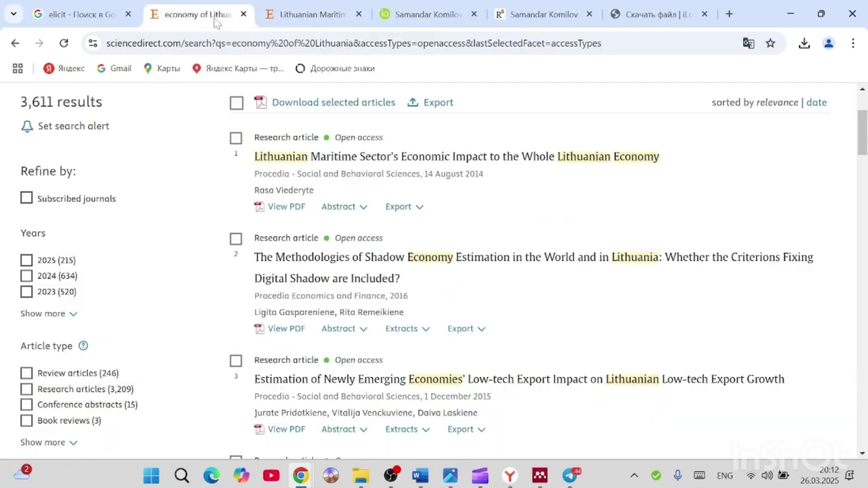
{"action": "left_click", "coordinate": [359, 13]}
{"action": "left_click", "coordinate": [243, 14]}
{"action": "mouse_move", "coordinate": [450, 475]}
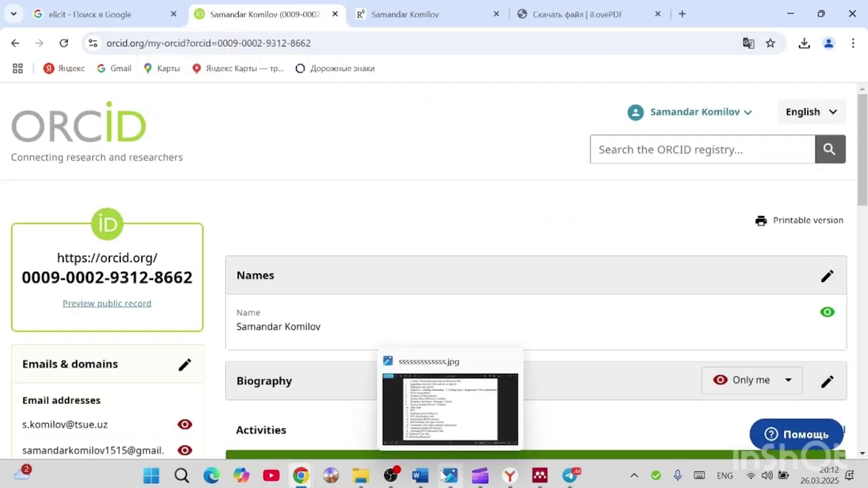
{"action": "left_click", "coordinate": [455, 413]}
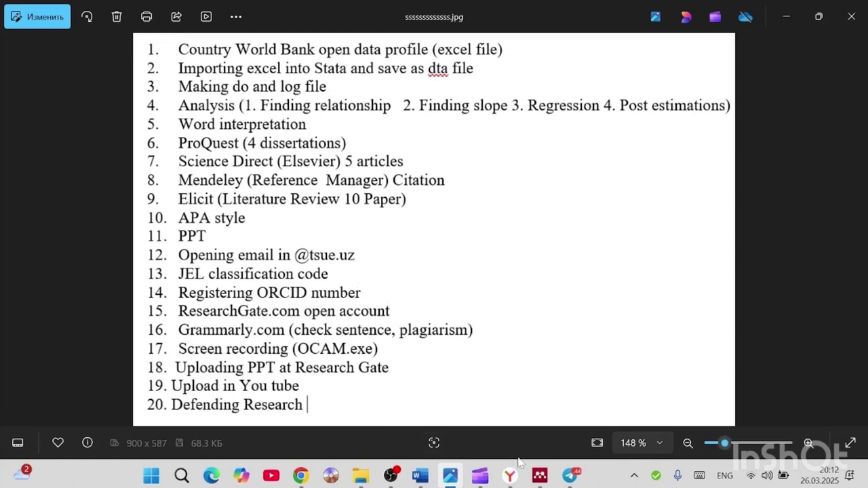
- Switch to Mendeley Desktop and bring the File Explorer window in front of it
{"action": "left_click", "coordinate": [540, 476]}
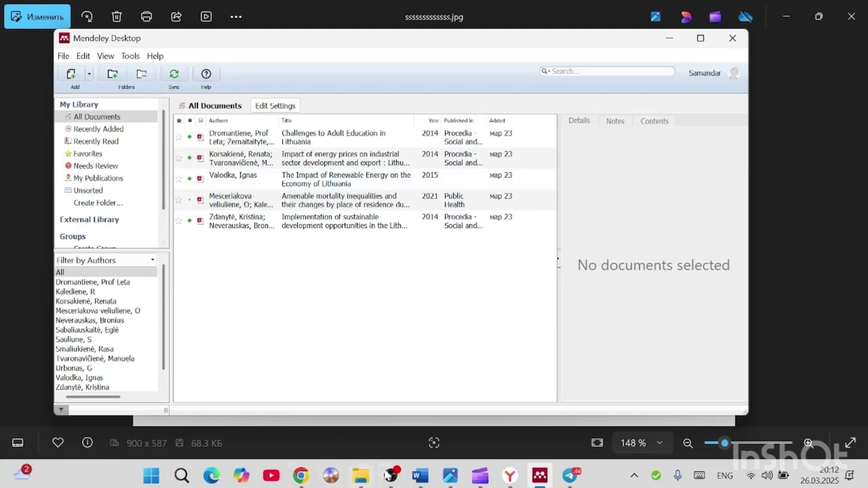
{"action": "mouse_move", "coordinate": [360, 476]}
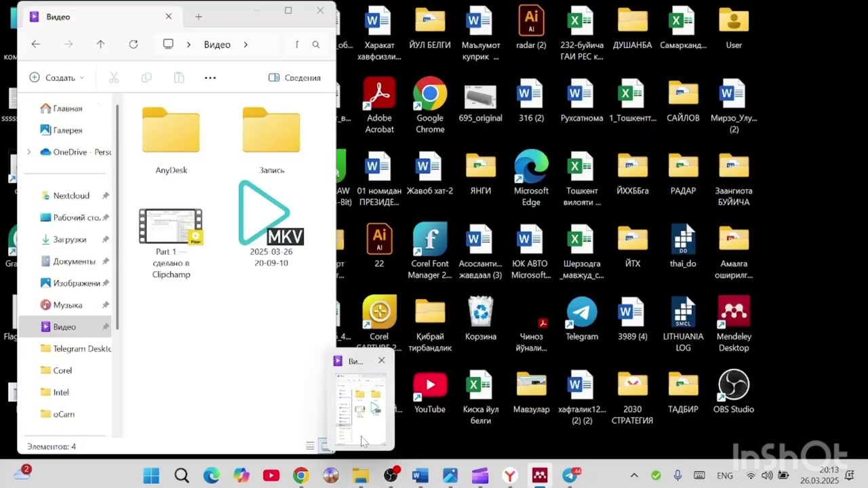
{"action": "left_click", "coordinate": [359, 414]}
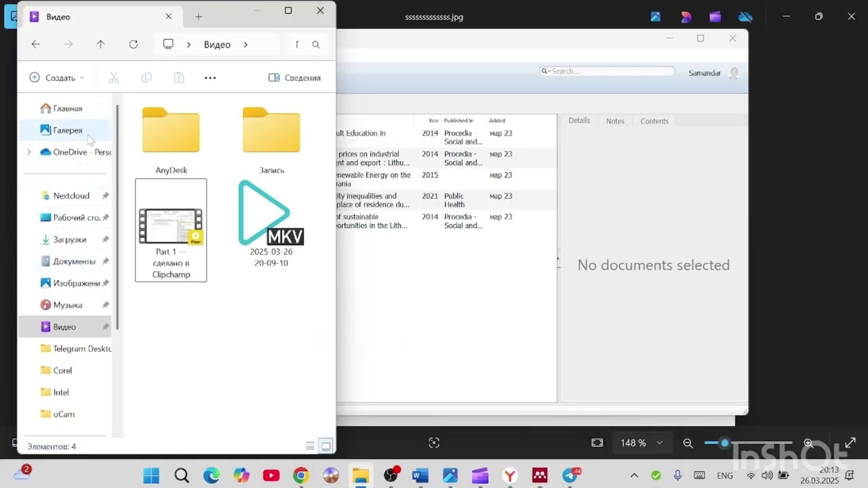
{"action": "left_click", "coordinate": [302, 44]}
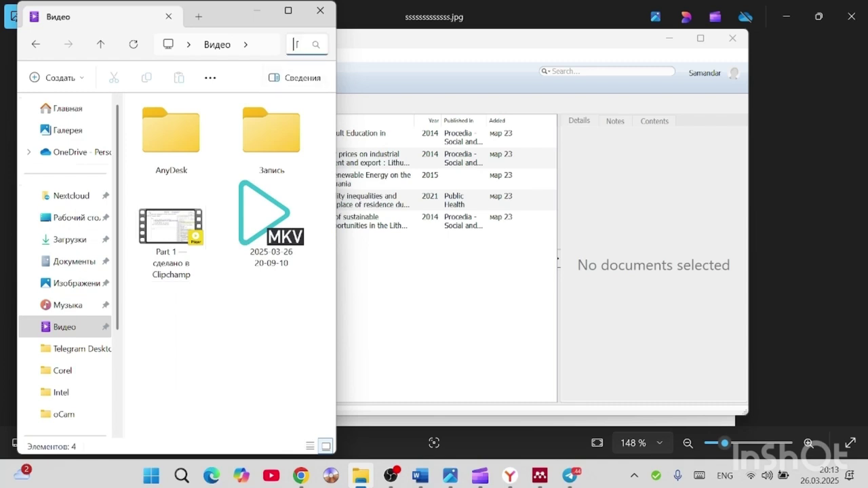
{"action": "type", "text": "dis"}
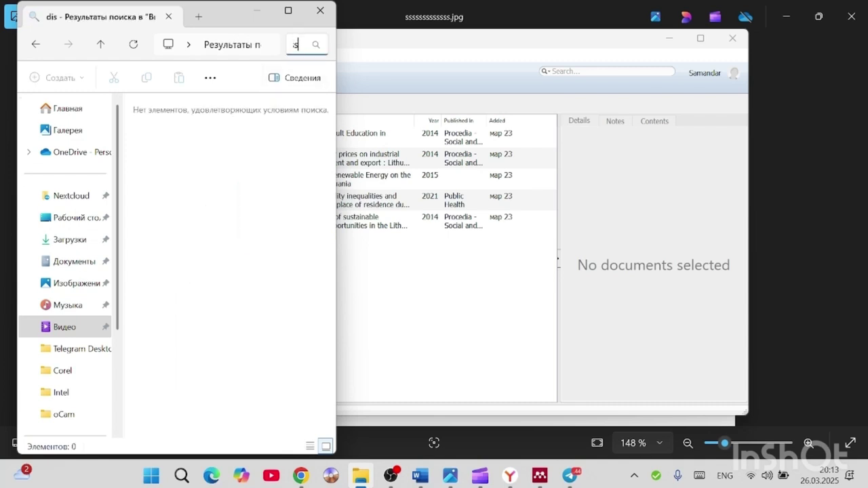
{"action": "type", "text": "s"}
{"action": "key", "text": "BackSpace"}
{"action": "key", "text": "BackSpace"}
{"action": "key", "text": "BackSpace"}
{"action": "key", "text": "BackSpace"}
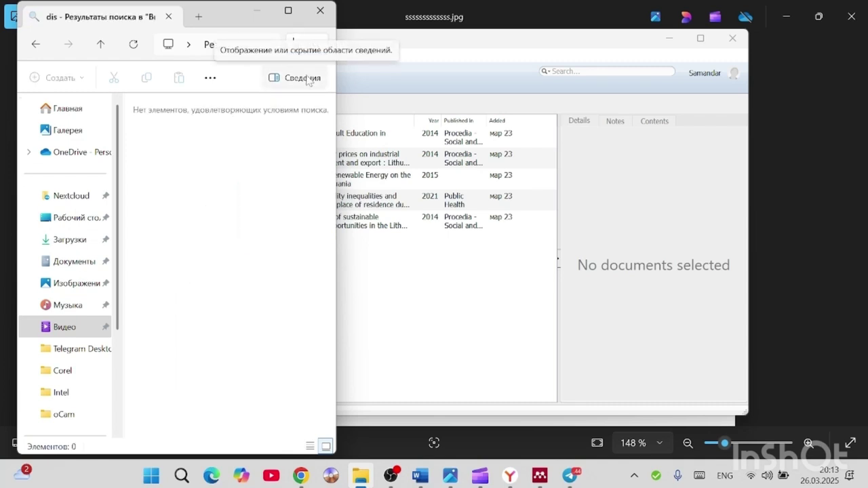
- View the dissertatsiya 5 PDF and close it, and look through the recent files and folders for the saved dissertations
{"action": "left_click", "coordinate": [71, 262]}
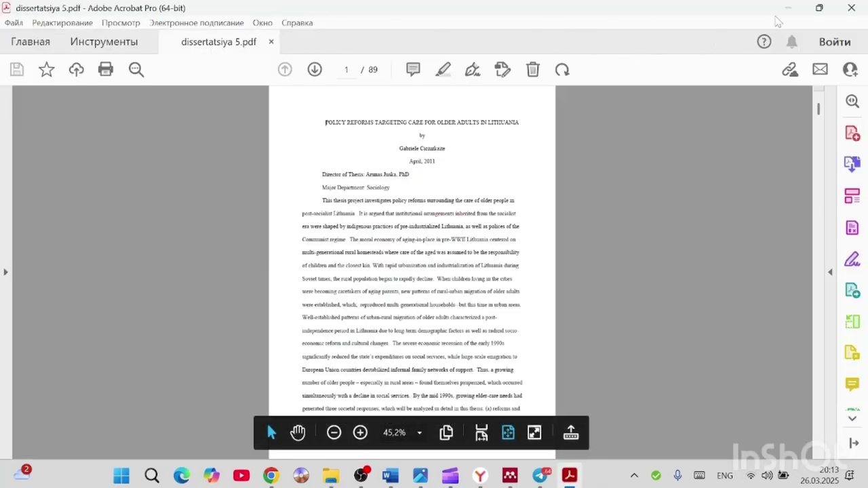
{"action": "left_click", "coordinate": [853, 7]}
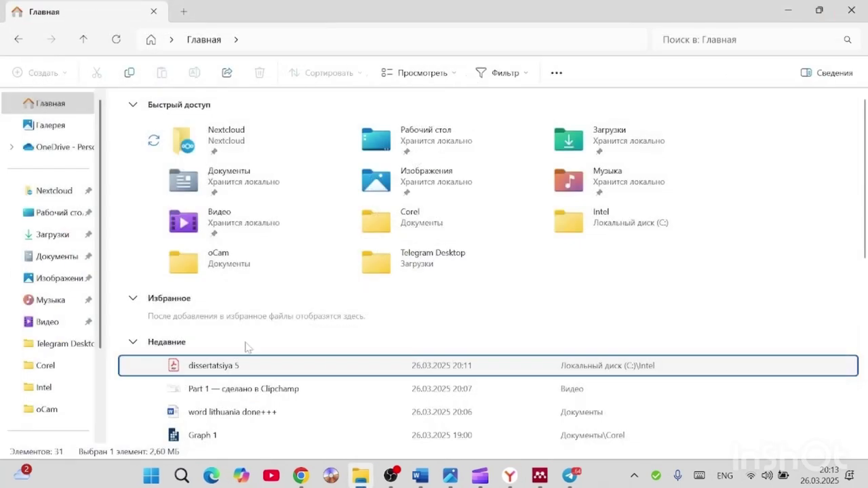
{"action": "scroll", "coordinate": [245, 348], "scroll_direction": "down", "scroll_amount": 5}
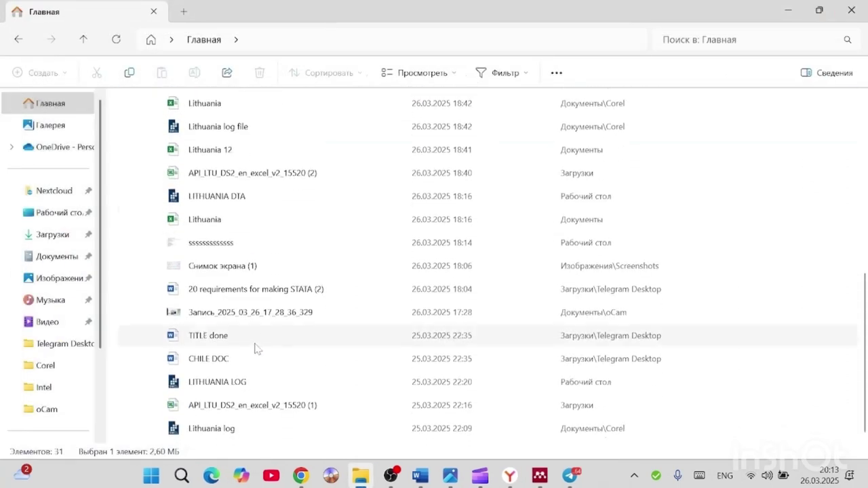
{"action": "scroll", "coordinate": [267, 330], "scroll_direction": "up", "scroll_amount": 5}
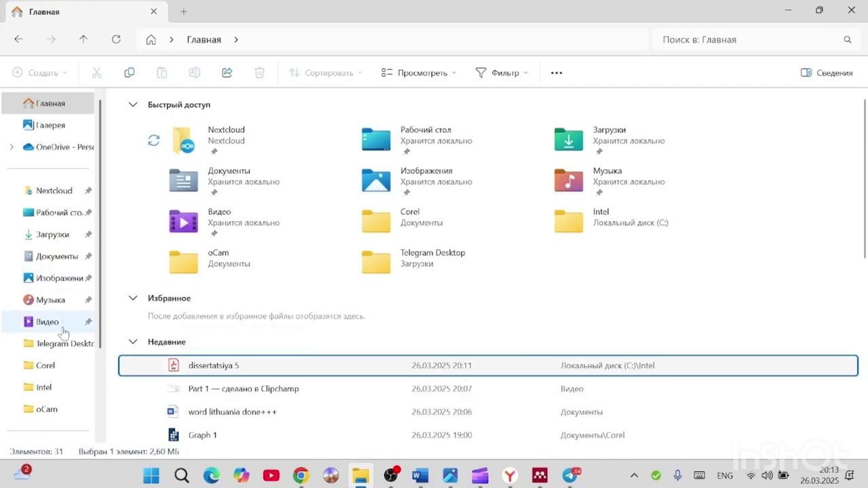
{"action": "scroll", "coordinate": [64, 285], "scroll_direction": "down", "scroll_amount": 2}
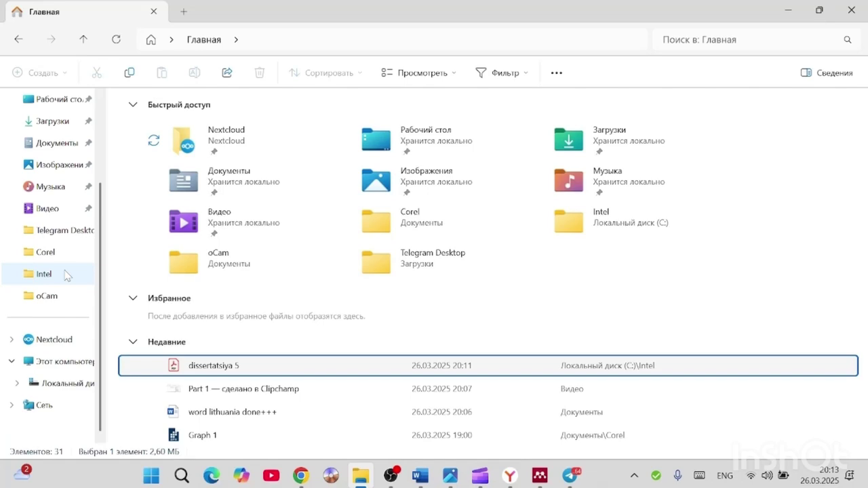
- Open the Intel folder on local disk C and shrink the File Explorer window so Mendeley is visible beside it
{"action": "left_click", "coordinate": [66, 381]}
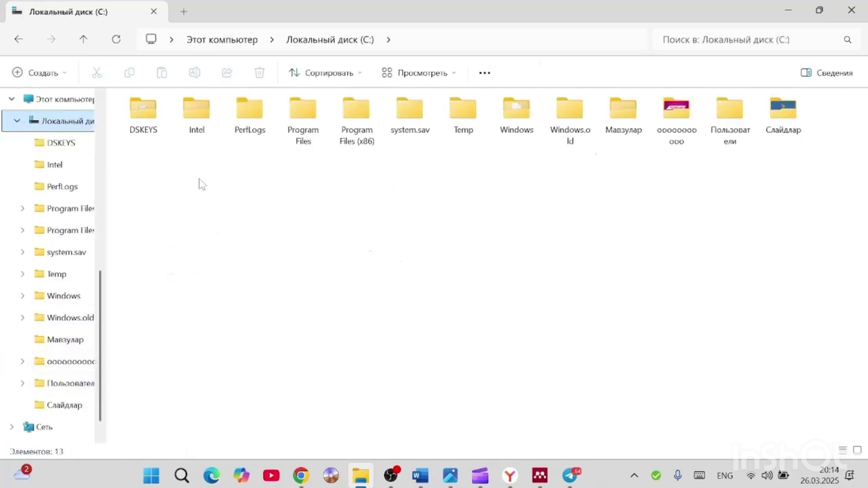
{"action": "double_click", "coordinate": [194, 118]}
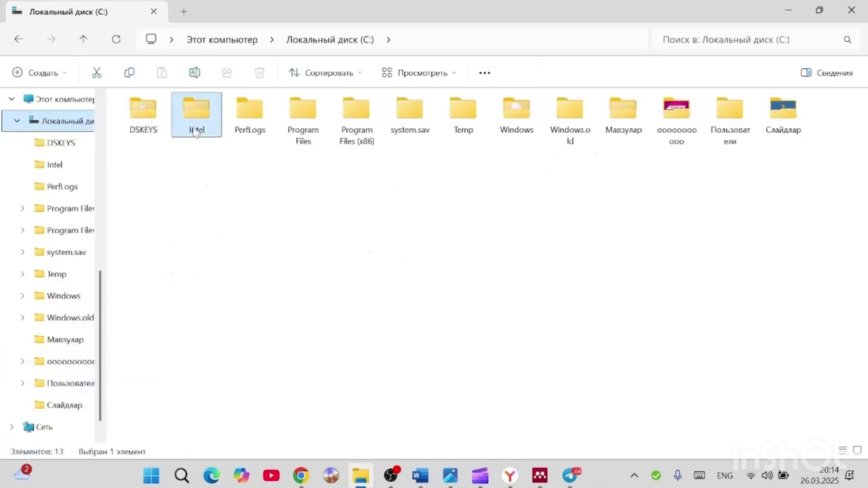
{"action": "left_click", "coordinate": [819, 10]}
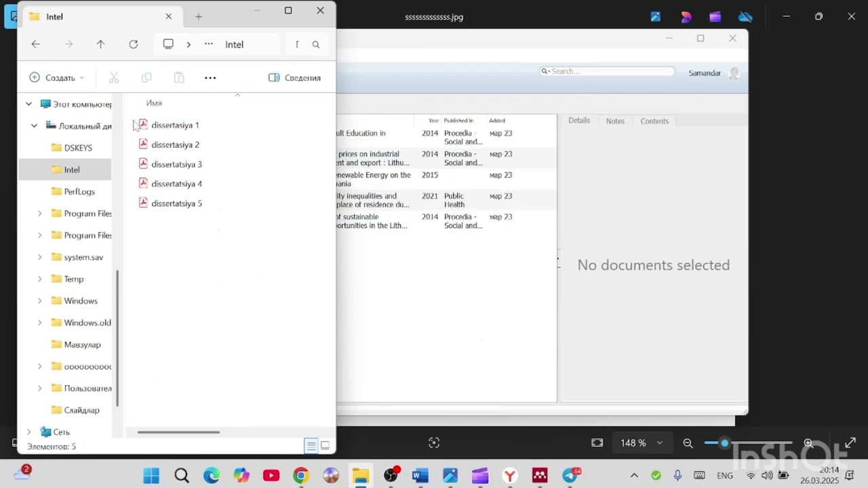
{"action": "left_click_drag", "start_coordinate": [136, 118], "coordinate": [162, 190]}
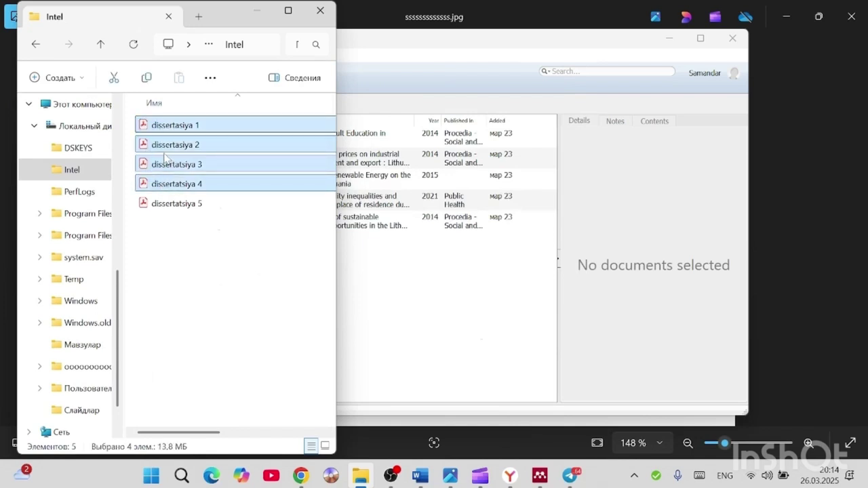
{"action": "left_click_drag", "start_coordinate": [237, 156], "coordinate": [409, 311]}
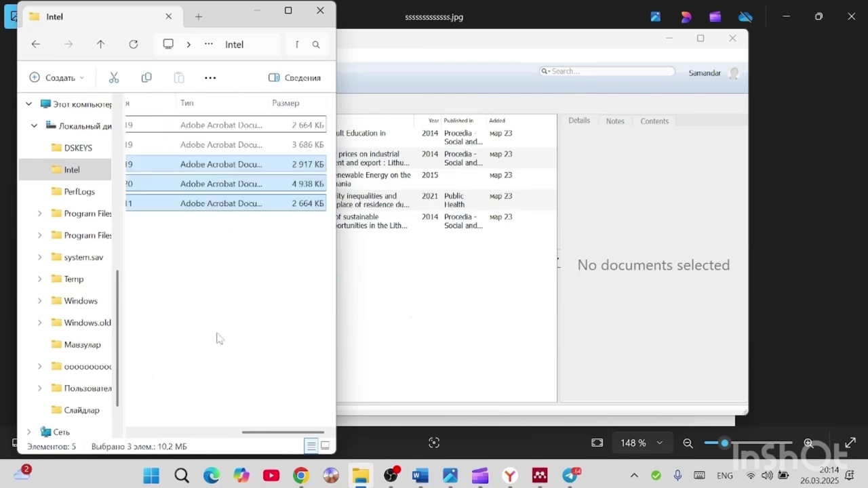
{"action": "left_click_drag", "start_coordinate": [252, 432], "coordinate": [146, 432]}
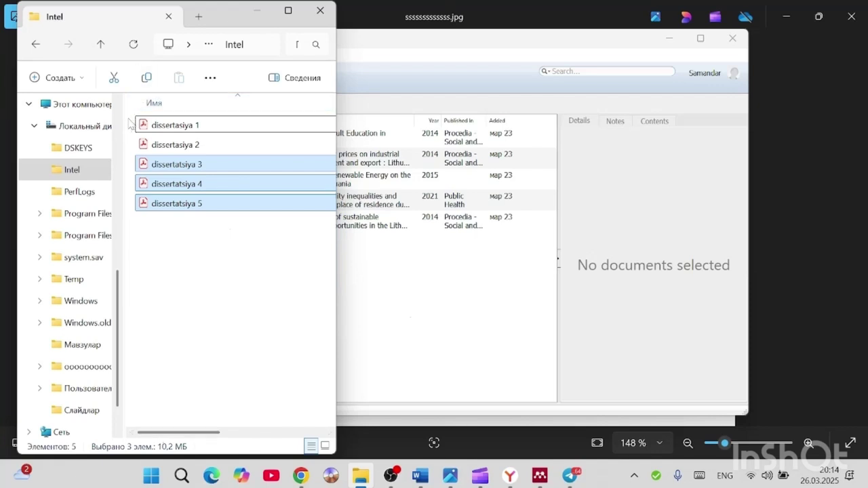
- Import dissertasiya 1, dissertasiya 2, dissertatsiya 3 and dissertatsiya 4 into the Mendeley library, close File Explorer and clear the document selection
{"action": "left_click_drag", "start_coordinate": [129, 120], "coordinate": [184, 186]}
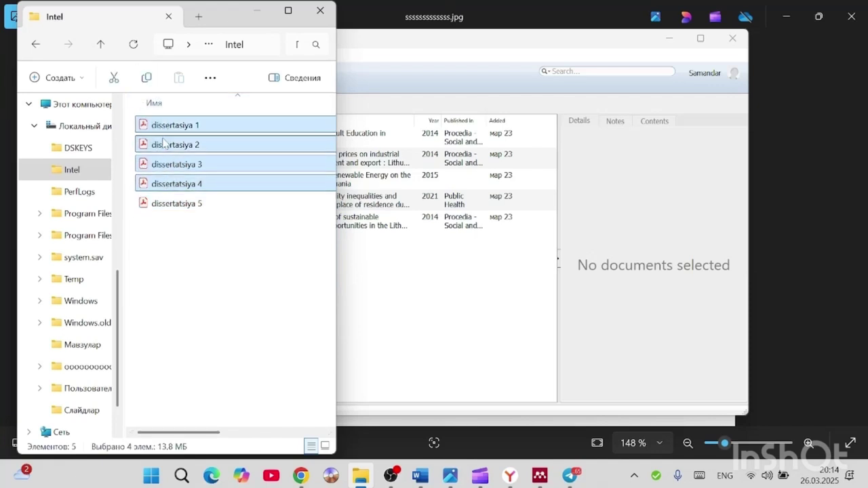
{"action": "left_click_drag", "start_coordinate": [164, 142], "coordinate": [368, 293]}
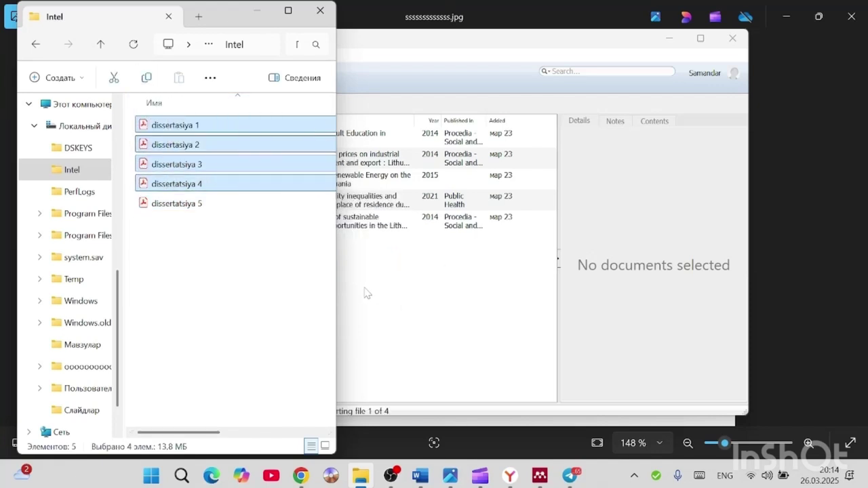
{"action": "left_click", "coordinate": [317, 12]}
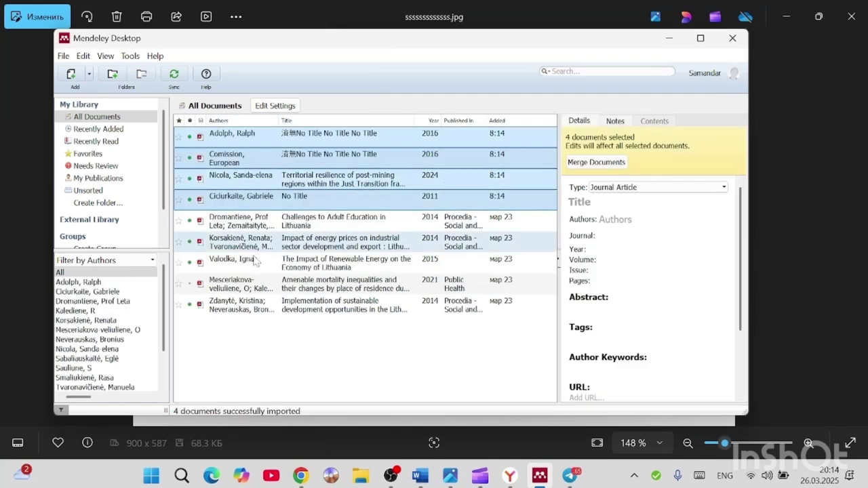
{"action": "left_click", "coordinate": [319, 352]}
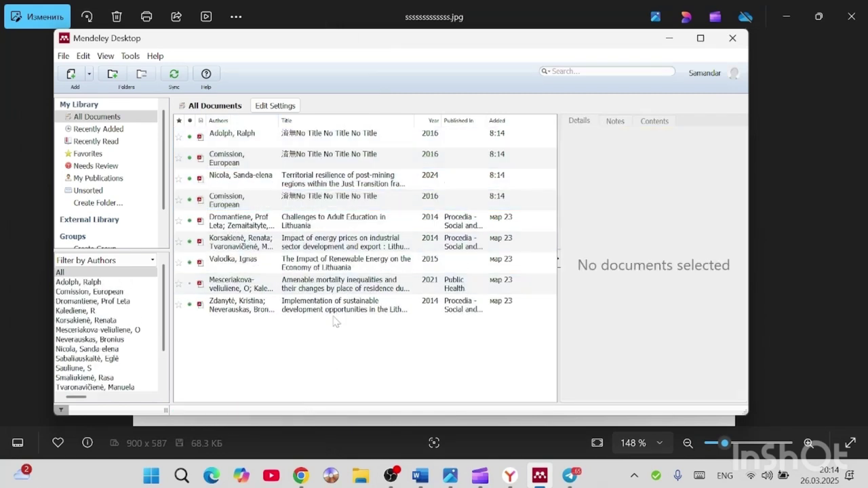
- Open the first imported dissertation in the Mendeley library and read through its front pages to the abstract on page 5
{"action": "double_click", "coordinate": [313, 139]}
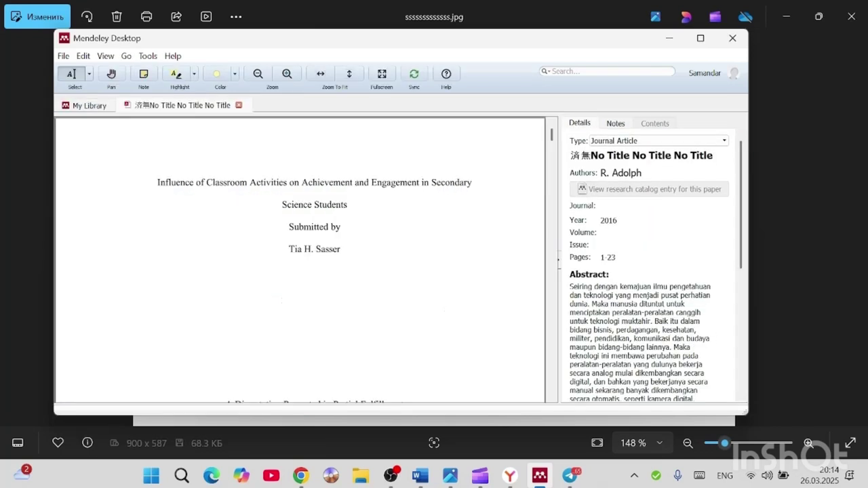
{"action": "scroll", "coordinate": [301, 260], "scroll_direction": "down", "scroll_amount": 10}
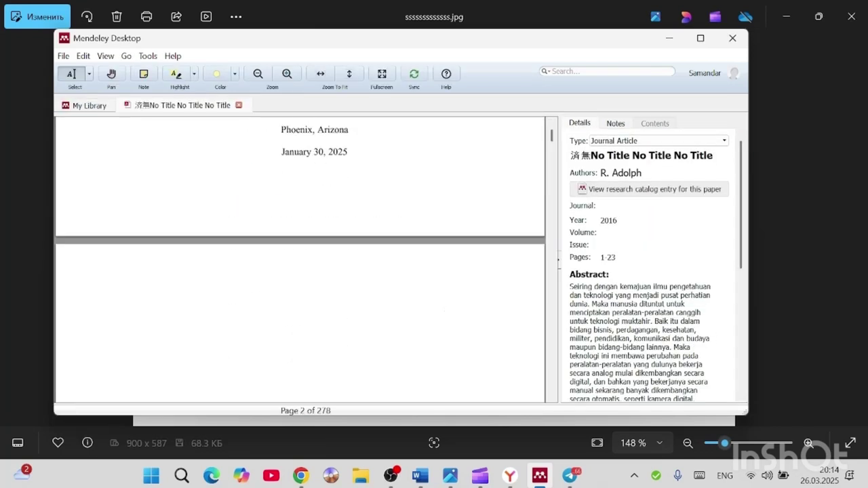
{"action": "scroll", "coordinate": [300, 260], "scroll_direction": "down", "scroll_amount": 10}
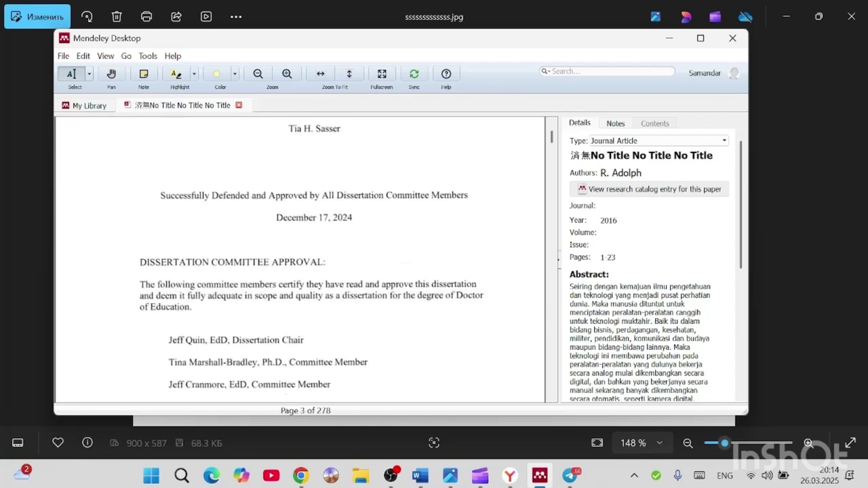
{"action": "scroll", "coordinate": [301, 260], "scroll_direction": "down", "scroll_amount": 10}
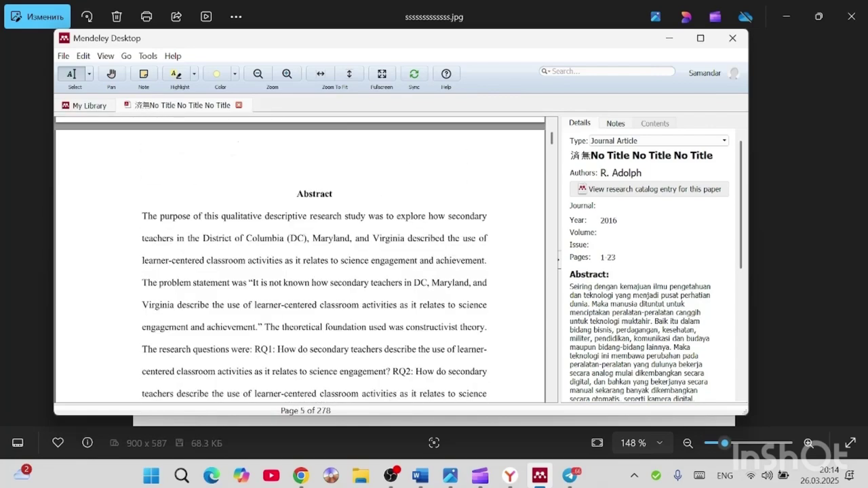
{"action": "scroll", "coordinate": [300, 259], "scroll_direction": "down", "scroll_amount": 5}
{"action": "scroll", "coordinate": [301, 260], "scroll_direction": "up", "scroll_amount": 6}
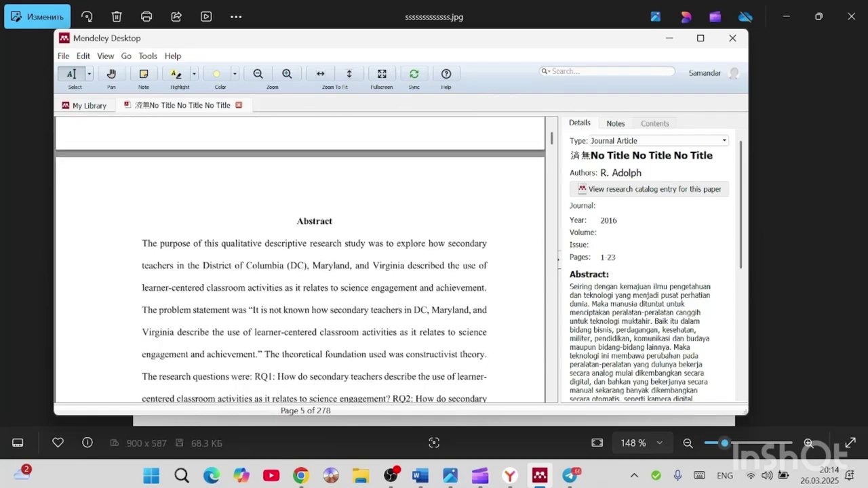
{"action": "scroll", "coordinate": [301, 260], "scroll_direction": "down", "scroll_amount": 4}
{"action": "scroll", "coordinate": [315, 262], "scroll_direction": "up", "scroll_amount": 1}
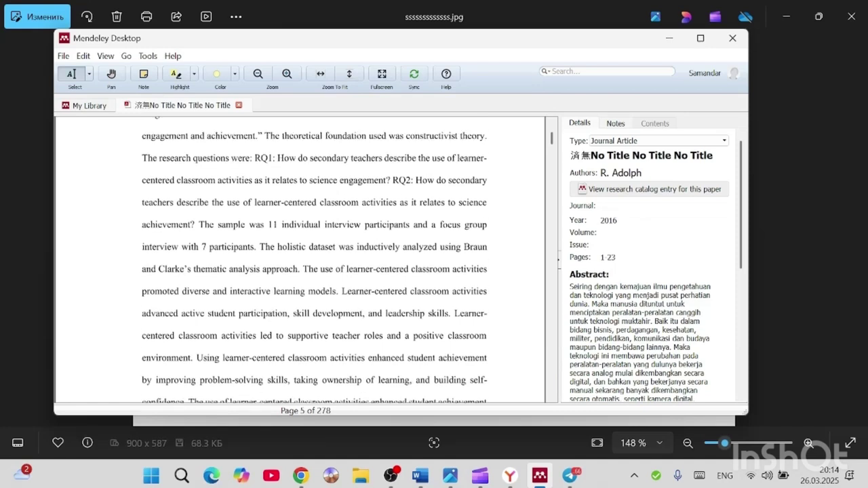
- Switch to Word and create a new blank document
{"action": "mouse_move", "coordinate": [442, 466]}
{"action": "left_click", "coordinate": [433, 478]}
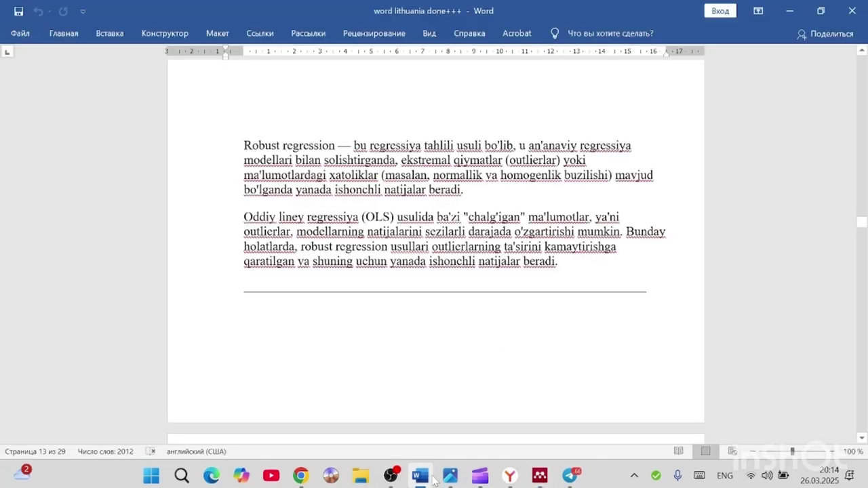
{"action": "left_click", "coordinate": [32, 39]}
{"action": "left_click", "coordinate": [52, 85]}
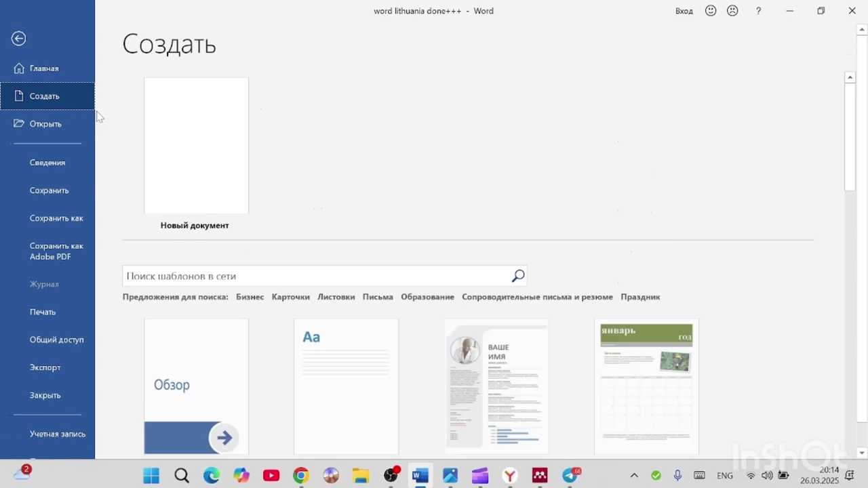
{"action": "left_click", "coordinate": [173, 118]}
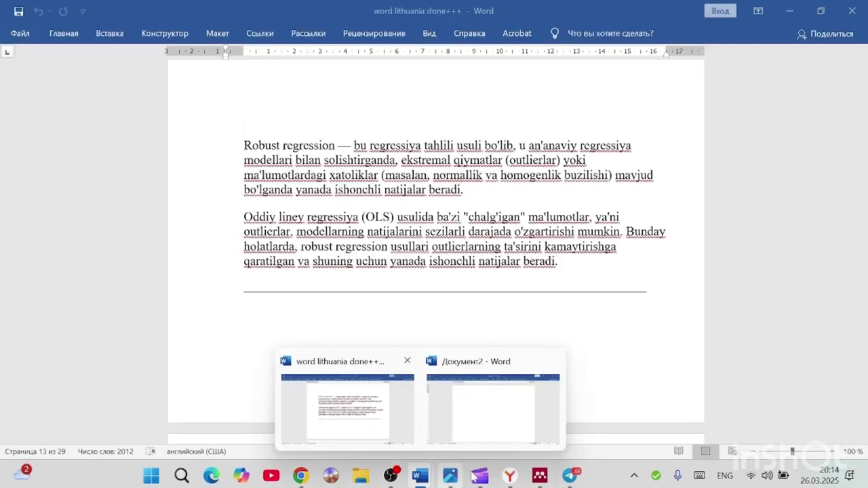
- Return to Mendeley Desktop and go back to the beginning of the dissertation's abstract on page 5
{"action": "left_click", "coordinate": [539, 476]}
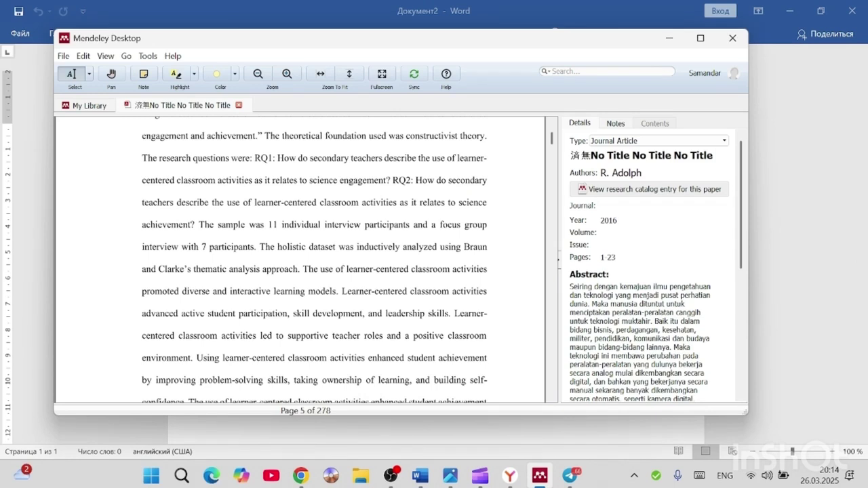
{"action": "scroll", "coordinate": [315, 260], "scroll_direction": "up", "scroll_amount": 3}
{"action": "scroll", "coordinate": [315, 260], "scroll_direction": "up", "scroll_amount": 3}
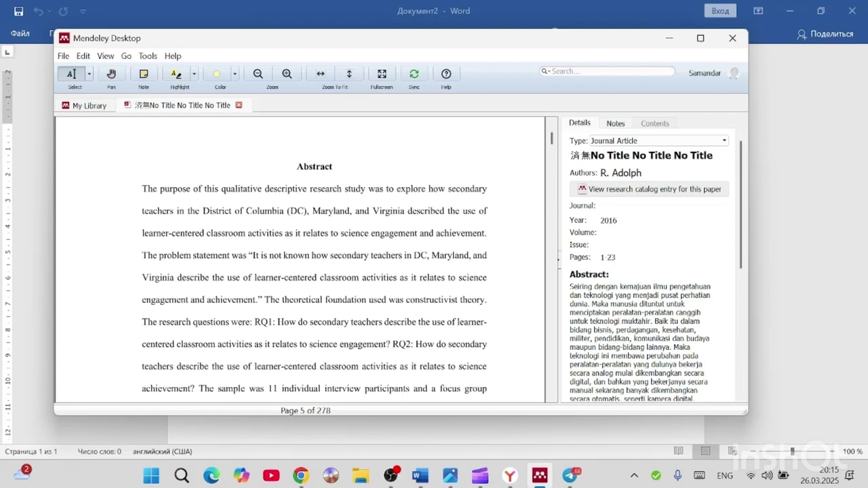
- Copy the abstract's opening passage through "engagement and achievement." from the dissertation and paste it into the blank Word document Документ2
{"action": "double_click", "coordinate": [149, 190]}
{"action": "left_click", "coordinate": [150, 189]}
{"action": "double_click", "coordinate": [150, 190]}
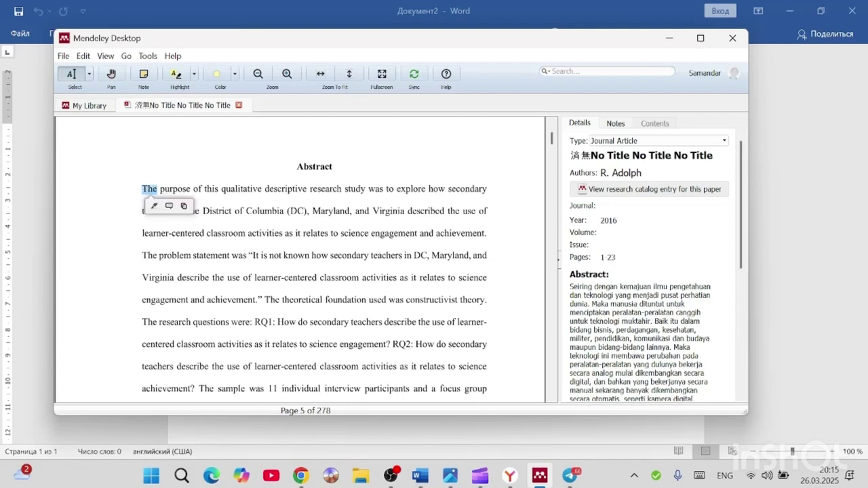
{"action": "left_click_drag", "start_coordinate": [143, 190], "coordinate": [190, 190]}
{"action": "left_click", "coordinate": [153, 191]}
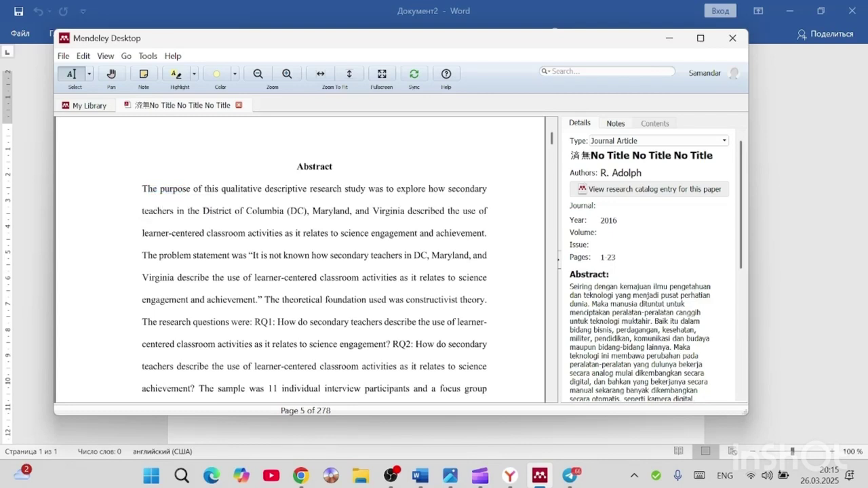
{"action": "left_click_drag", "start_coordinate": [142, 189], "coordinate": [263, 299]}
{"action": "key", "text": "ctrl+c"}
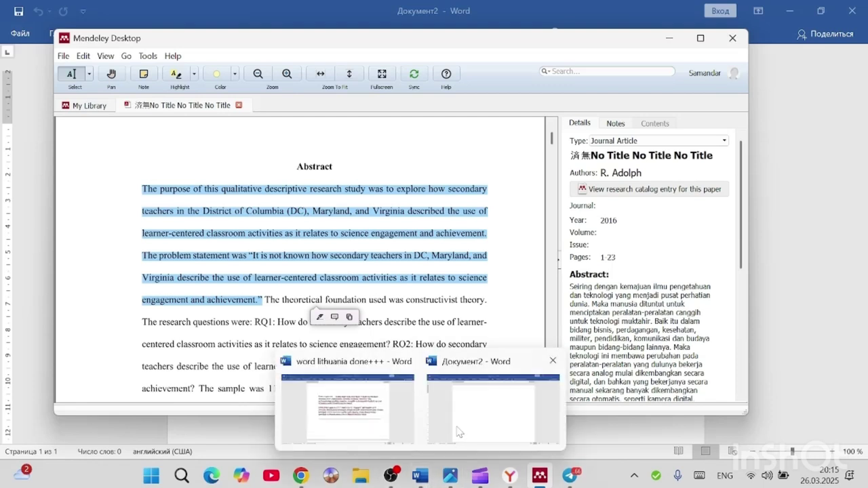
{"action": "left_click", "coordinate": [460, 434]}
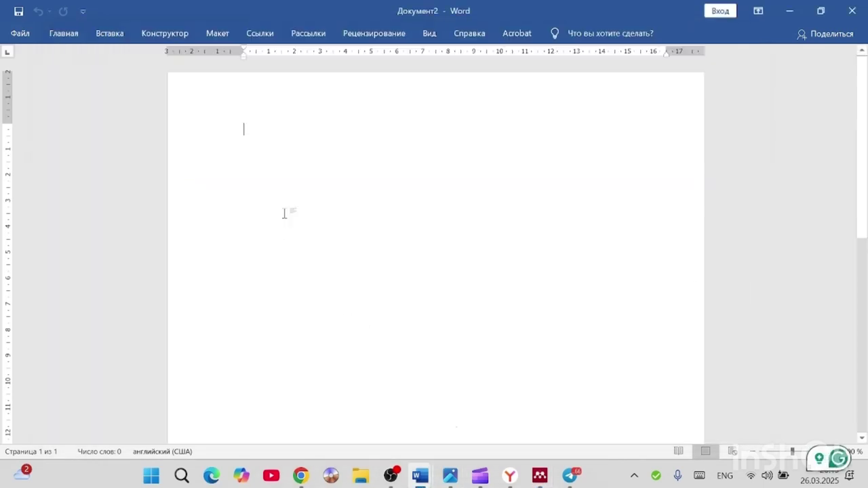
{"action": "key", "text": "ctrl+v"}
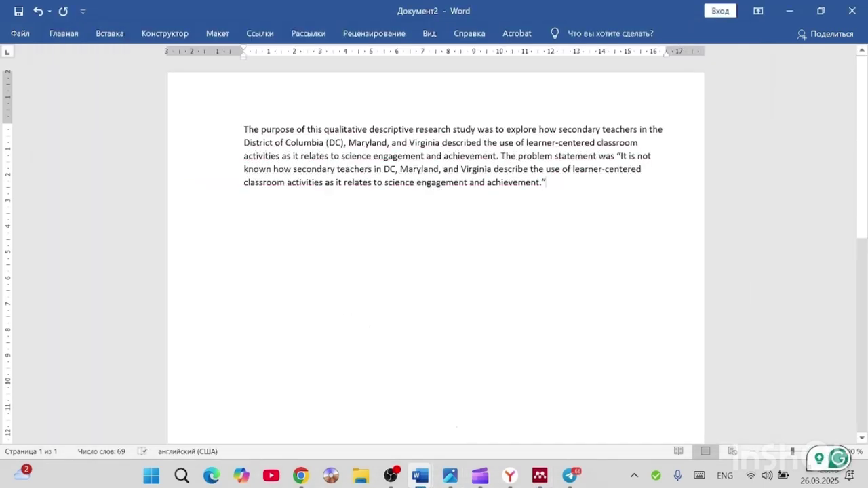
- Insert a Mendeley citation of the dissertation open in Mendeley Desktop at the end of the pasted passage
{"action": "left_click", "coordinate": [274, 39]}
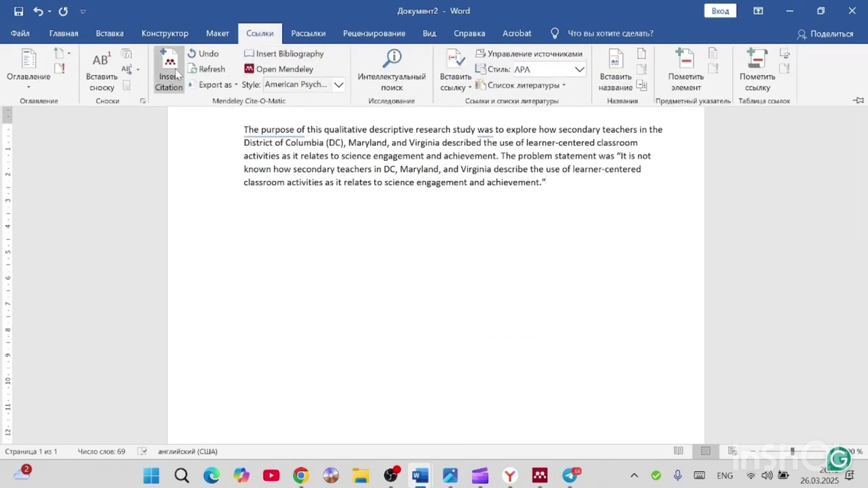
{"action": "left_click", "coordinate": [170, 75]}
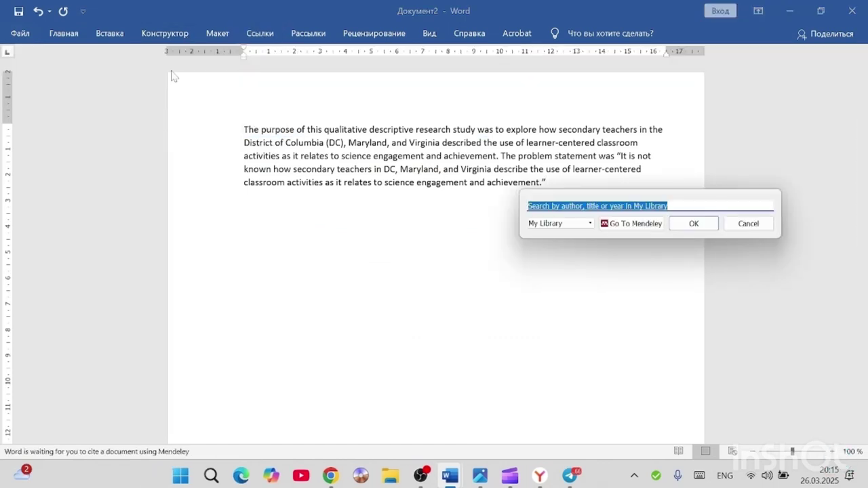
{"action": "left_click", "coordinate": [649, 220]}
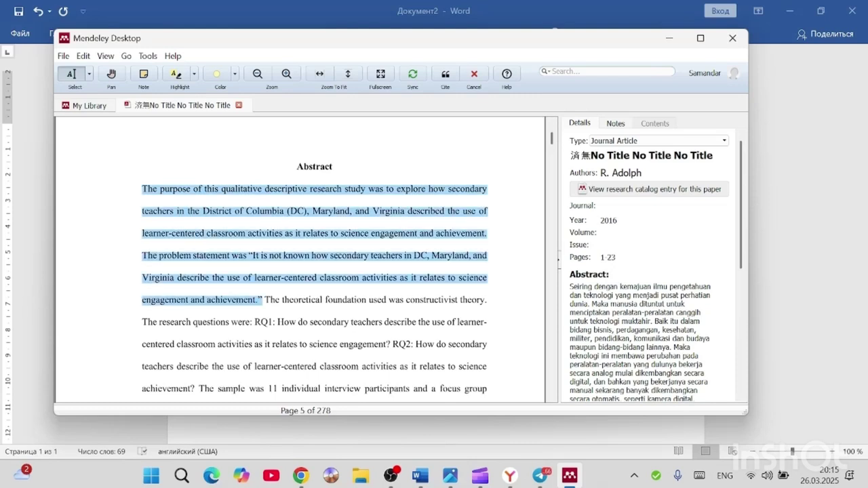
{"action": "left_click", "coordinate": [446, 75]}
{"action": "type", "text": "(Adolph, 2016)"}
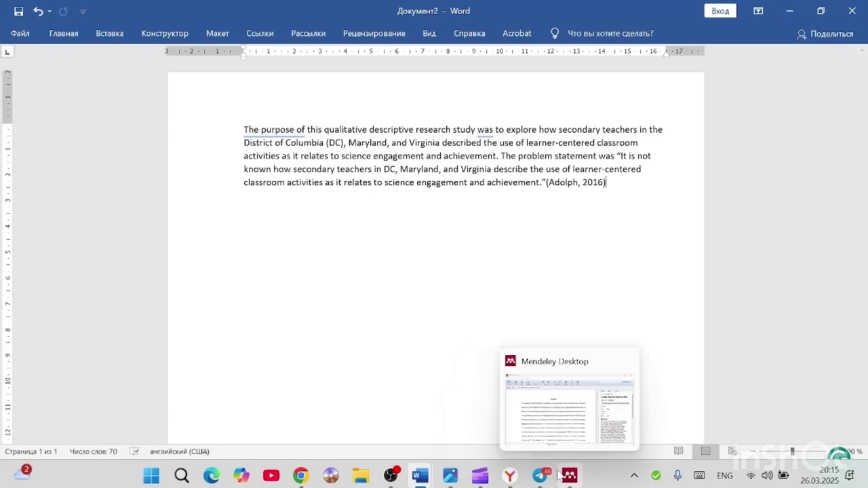
- Check the research task list image, switch to Chrome, open the Elicit website from the Google results and dismiss the translation offer
{"action": "left_click", "coordinate": [453, 480]}
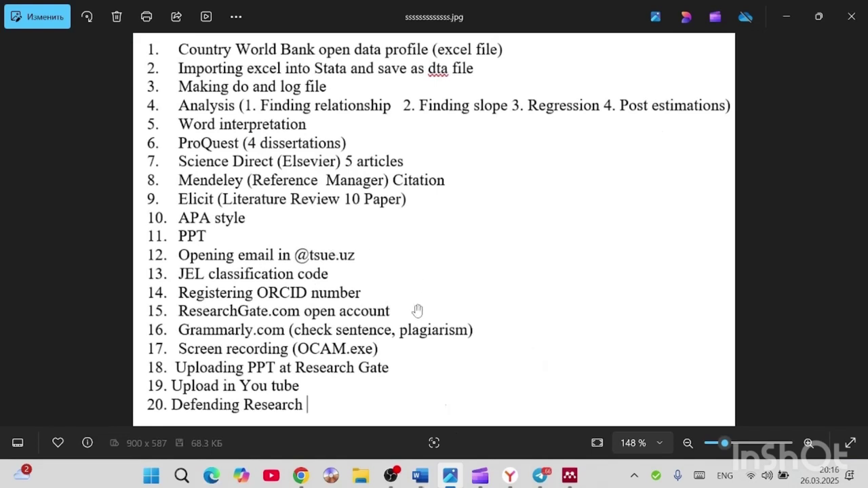
{"action": "mouse_move", "coordinate": [427, 480]}
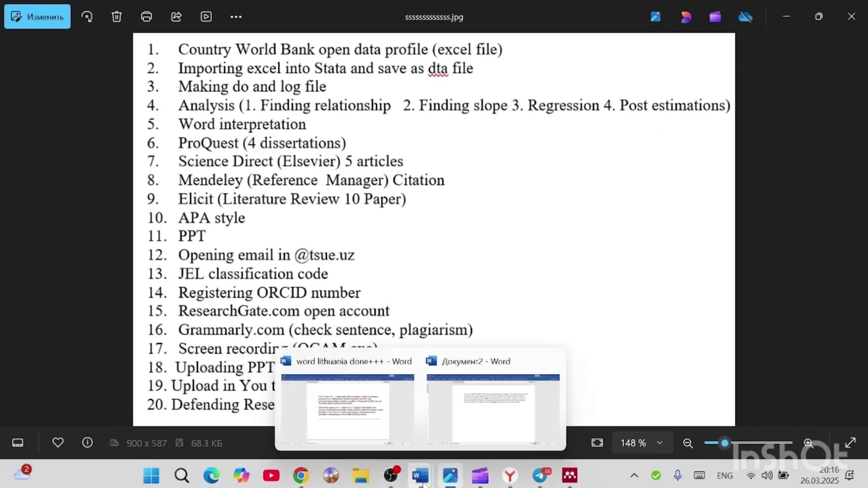
{"action": "mouse_move", "coordinate": [300, 476]}
{"action": "left_click", "coordinate": [302, 402]}
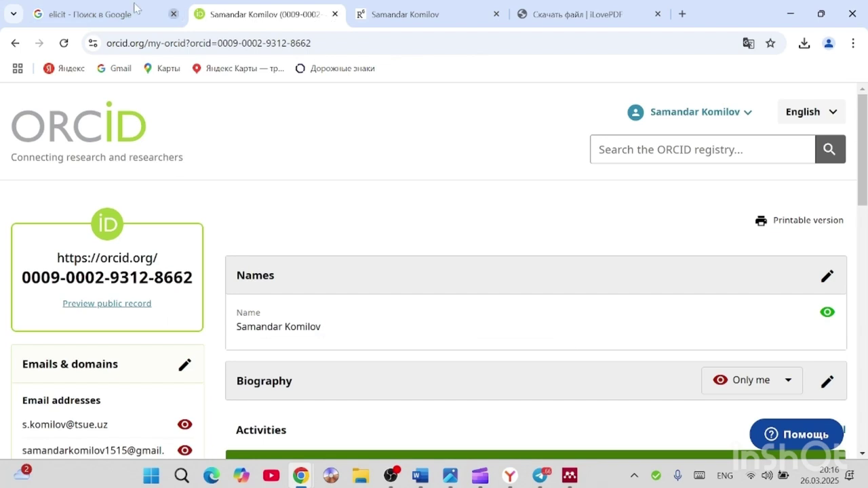
{"action": "left_click", "coordinate": [103, 8]}
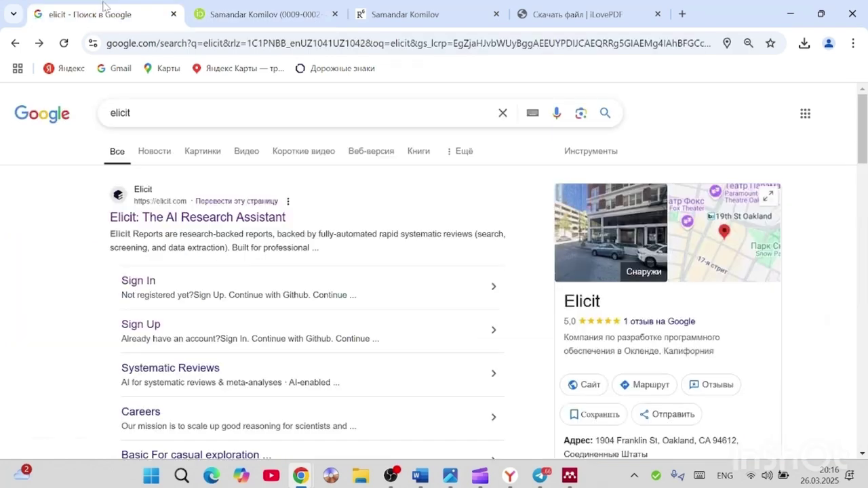
{"action": "left_click", "coordinate": [226, 228]}
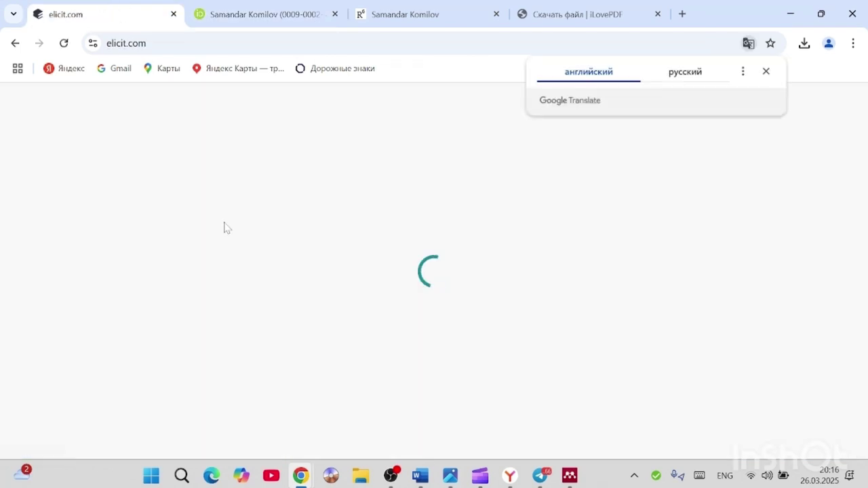
{"action": "left_click", "coordinate": [766, 71]}
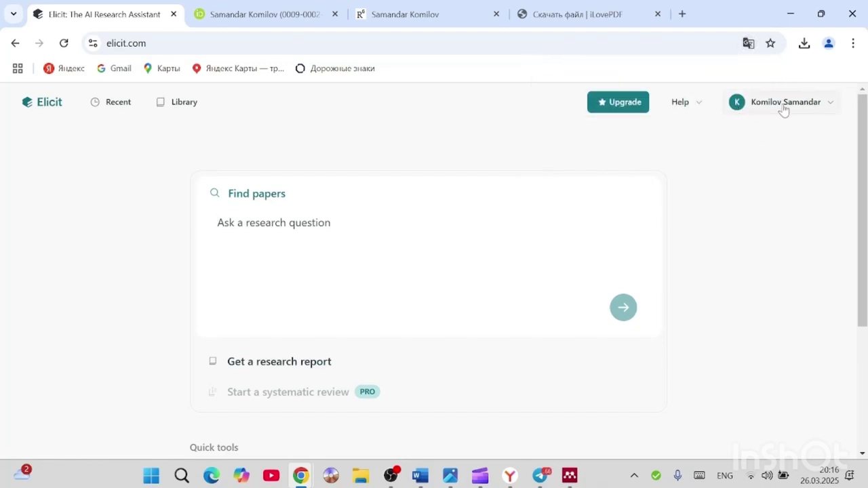
- Search Elicit for papers on "economy of Lithuania"
{"action": "type", "text": "economy of Li"}
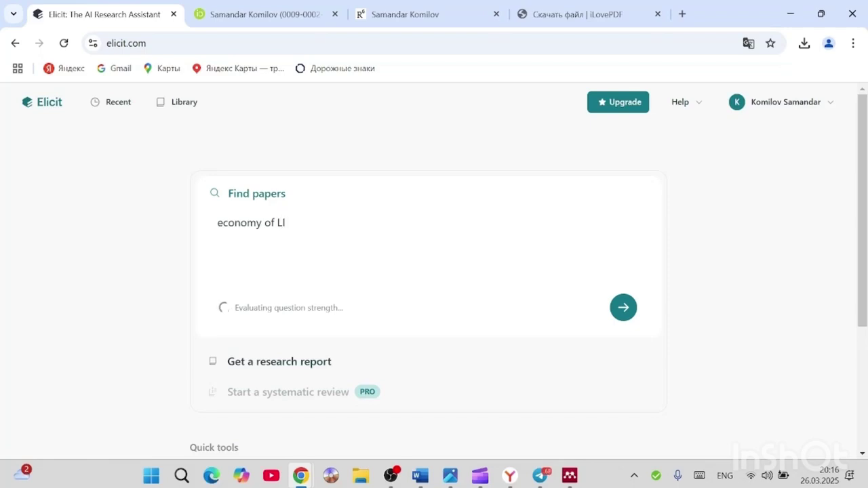
{"action": "type", "text": "thuania"}
{"action": "left_click", "coordinate": [626, 310]}
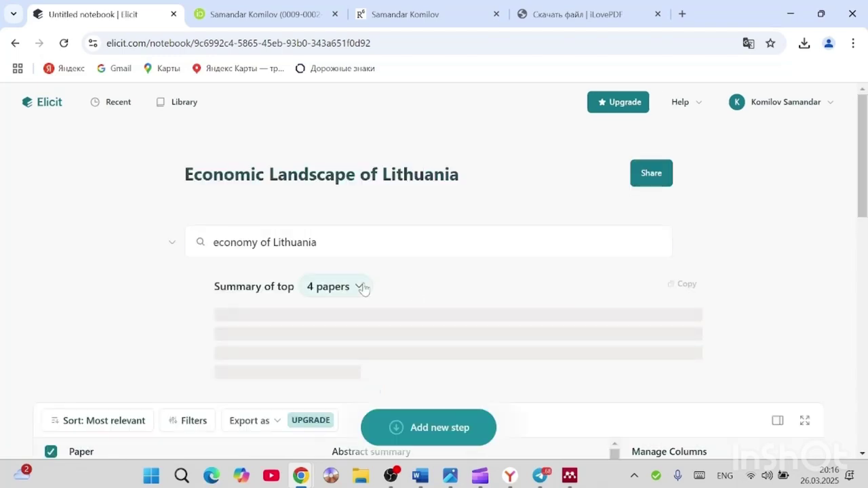
- Examine the Elicit results page, including the summary of the top 4 papers and the paper list with abstract summaries
{"action": "scroll", "coordinate": [510, 263], "scroll_direction": "down", "scroll_amount": 1}
{"action": "scroll", "coordinate": [510, 263], "scroll_direction": "down", "scroll_amount": 1}
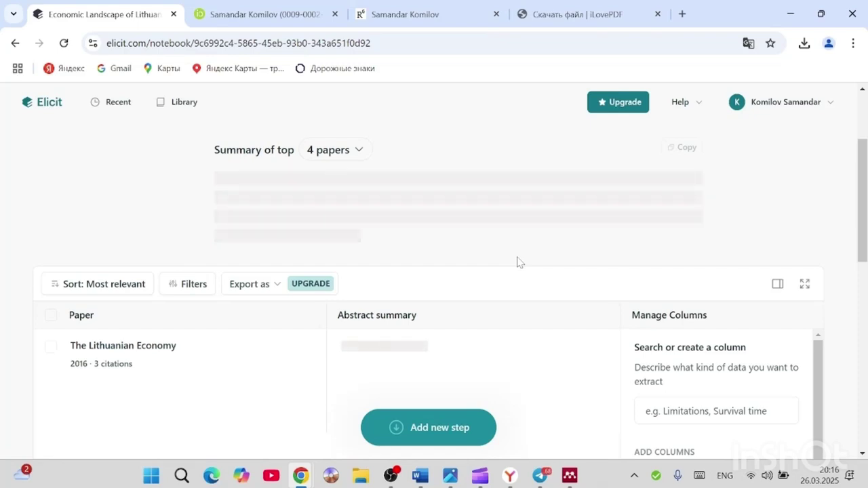
{"action": "scroll", "coordinate": [452, 250], "scroll_direction": "up", "scroll_amount": 2}
{"action": "scroll", "coordinate": [451, 251], "scroll_direction": "down", "scroll_amount": 3}
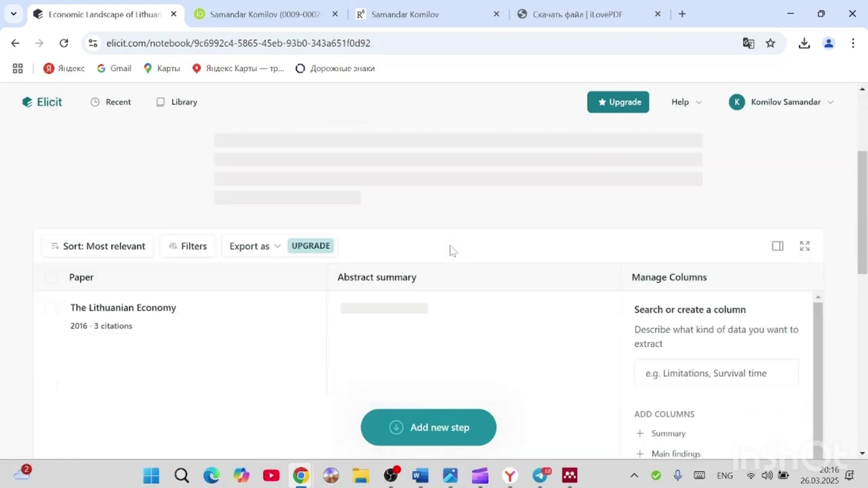
{"action": "scroll", "coordinate": [452, 250], "scroll_direction": "up", "scroll_amount": 2}
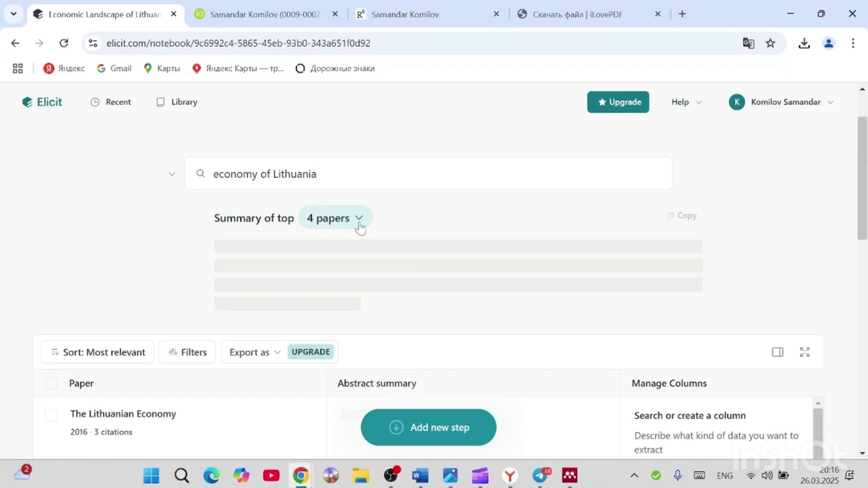
{"action": "scroll", "coordinate": [520, 235], "scroll_direction": "down", "scroll_amount": 3}
{"action": "scroll", "coordinate": [519, 244], "scroll_direction": "up", "scroll_amount": 4}
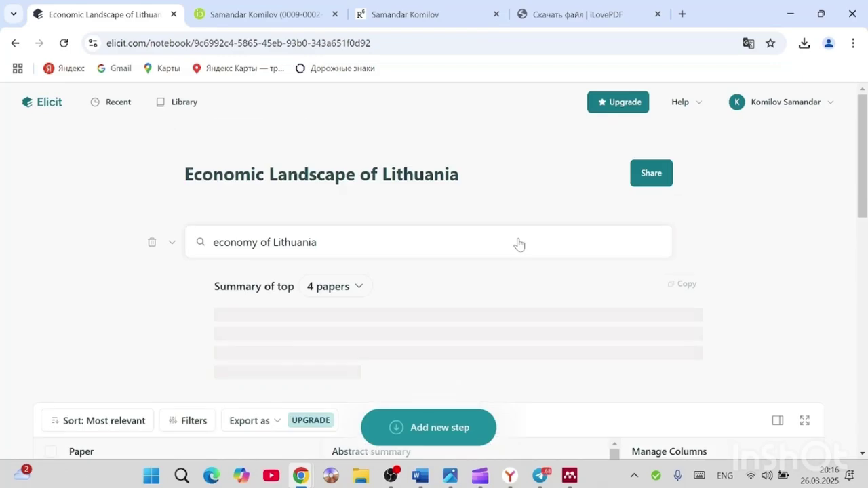
{"action": "scroll", "coordinate": [519, 245], "scroll_direction": "down", "scroll_amount": 3}
{"action": "scroll", "coordinate": [462, 268], "scroll_direction": "down", "scroll_amount": 2}
{"action": "scroll", "coordinate": [465, 342], "scroll_direction": "up", "scroll_amount": 2}
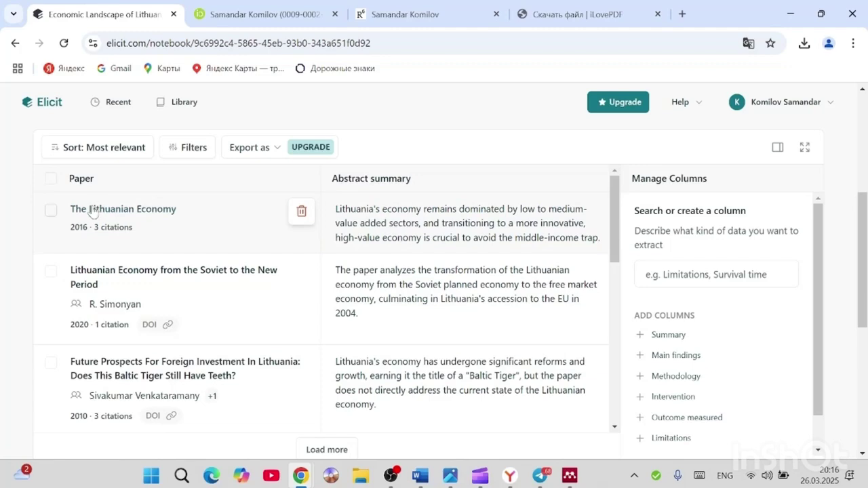
- Copy the whole list of papers with their abstract summaries from Elicit and switch to Документ2 in Word
{"action": "left_click_drag", "start_coordinate": [68, 206], "coordinate": [427, 317]}
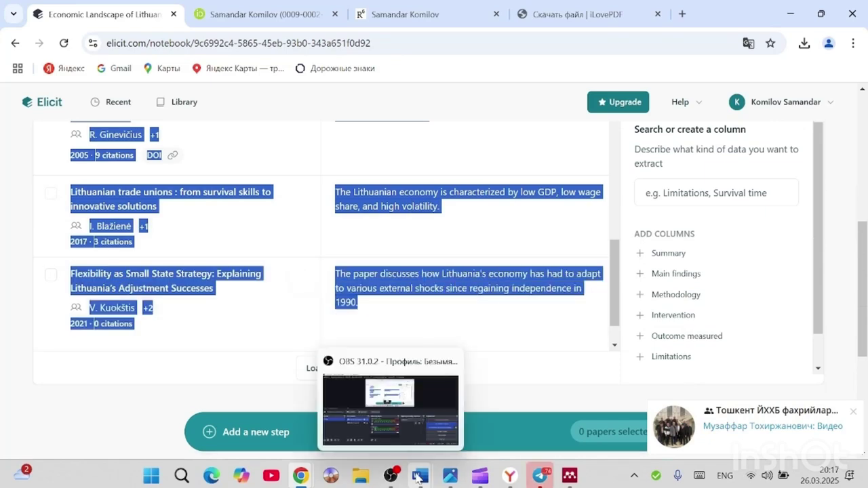
{"action": "mouse_move", "coordinate": [420, 475]}
{"action": "left_click", "coordinate": [435, 445]}
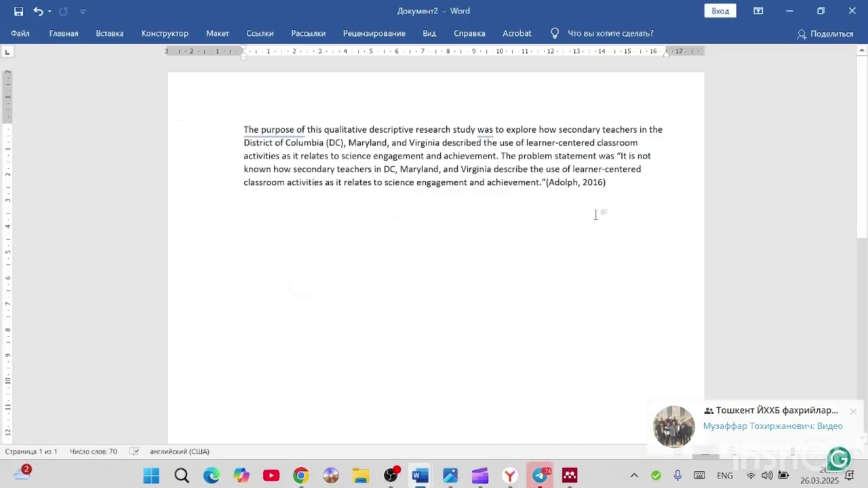
- Try to add new lines below the cited passage for the copied paper list, and force Word to close
{"action": "key", "text": "Return"}
{"action": "key", "text": "Return"}
{"action": "key", "text": "Return"}
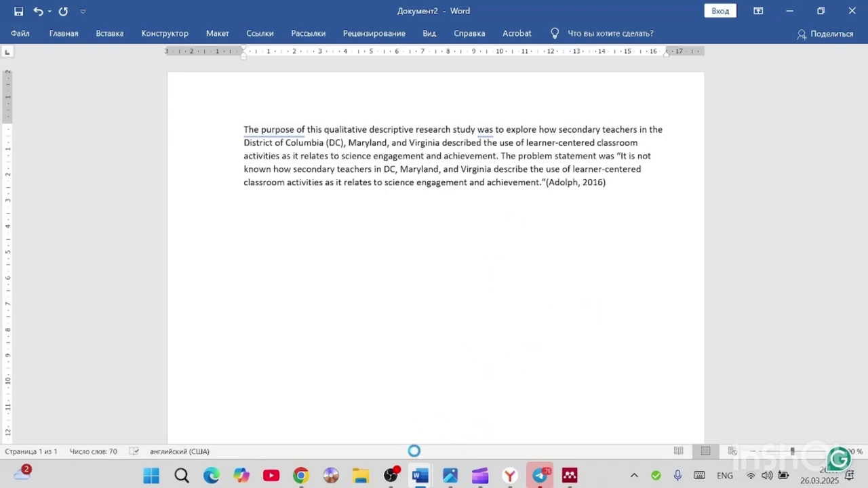
{"action": "mouse_move", "coordinate": [426, 480]}
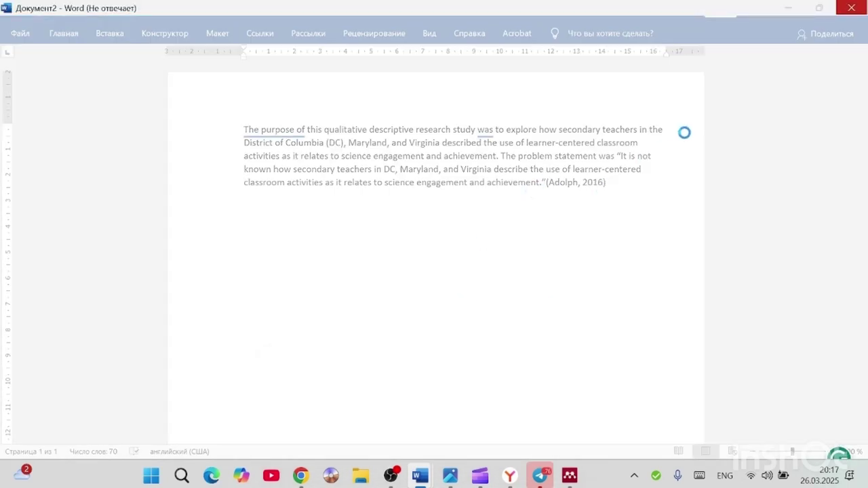
{"action": "left_click", "coordinate": [850, 9]}
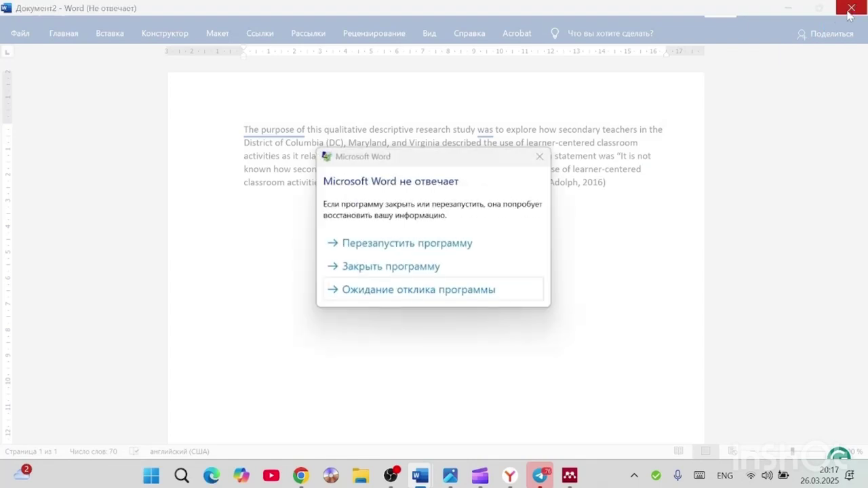
{"action": "left_click", "coordinate": [401, 268]}
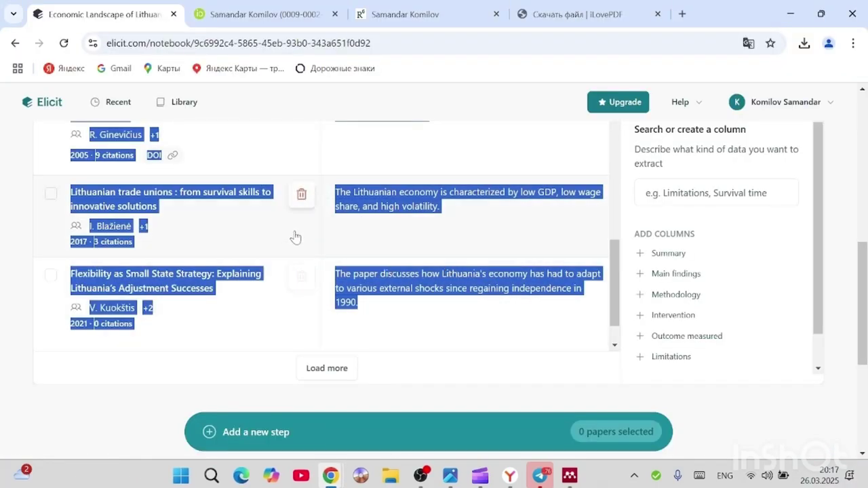
- Reopen Word, create a blank document in a maximized window, and paste the copied Elicit paper list into it
{"action": "scroll", "coordinate": [295, 237], "scroll_direction": "up", "scroll_amount": 5}
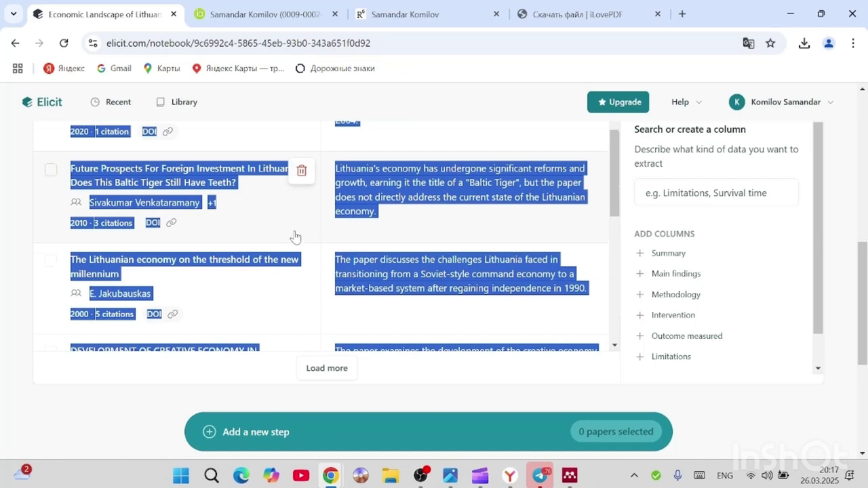
{"action": "left_click", "coordinate": [211, 476]}
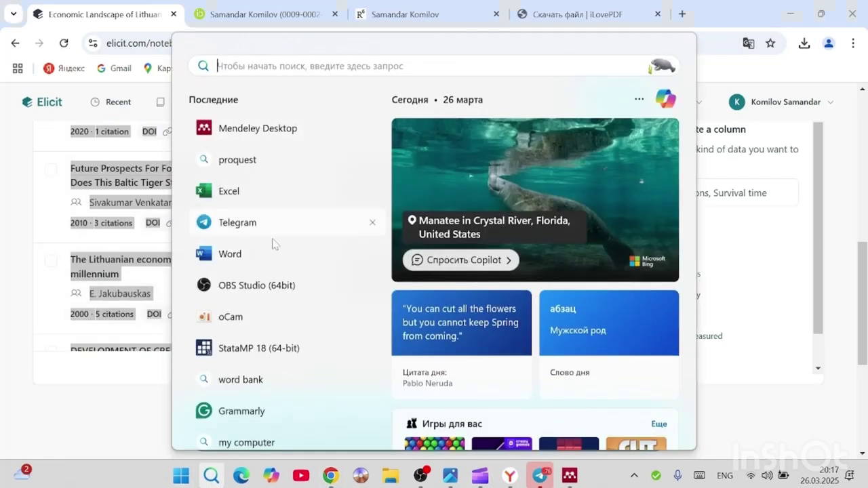
{"action": "left_click", "coordinate": [258, 257]}
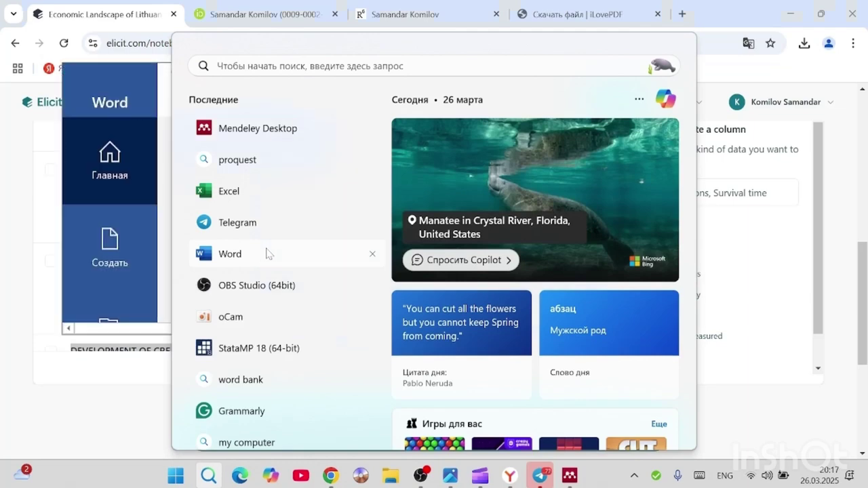
{"action": "left_click", "coordinate": [722, 99]}
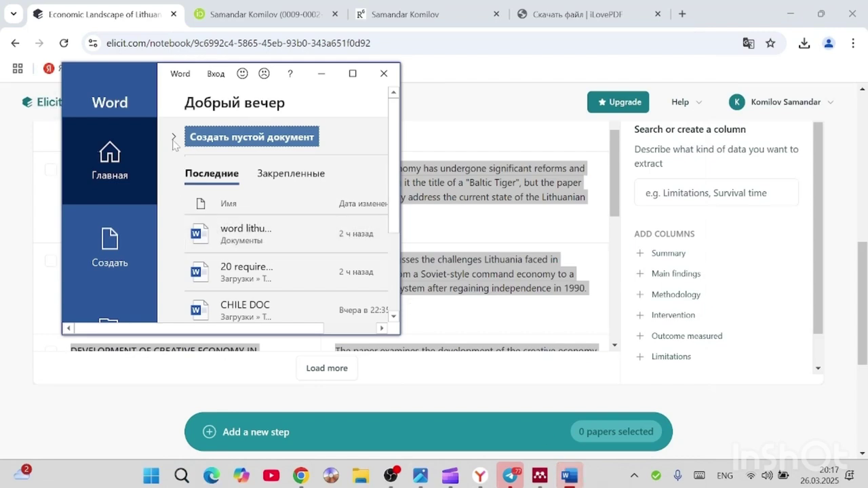
{"action": "left_click", "coordinate": [238, 137]}
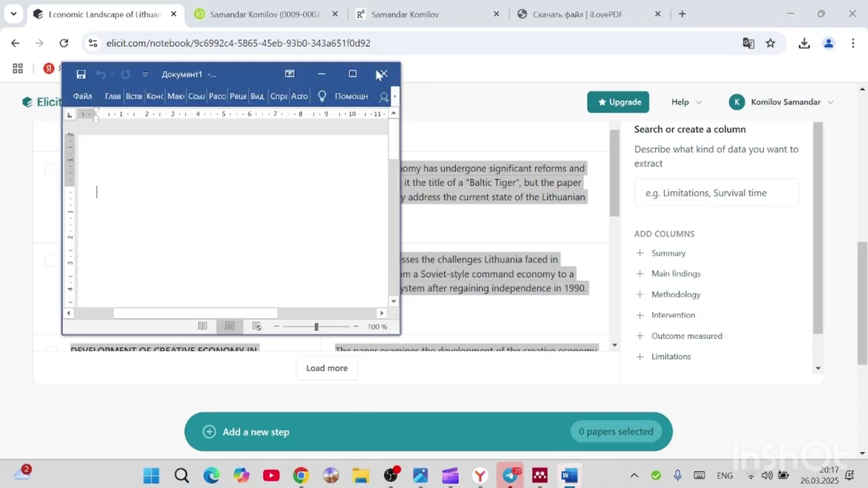
{"action": "left_click", "coordinate": [352, 73]}
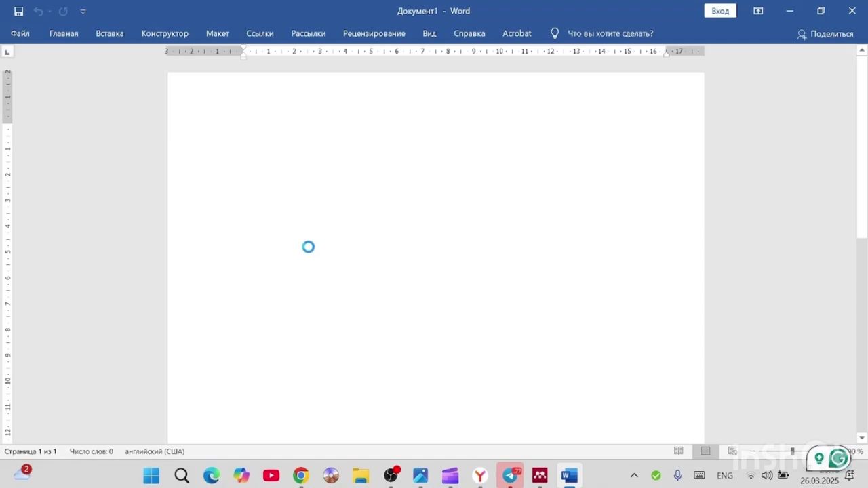
{"action": "key", "text": "ctrl+v"}
{"action": "scroll", "coordinate": [510, 185], "scroll_direction": "up", "scroll_amount": 15}
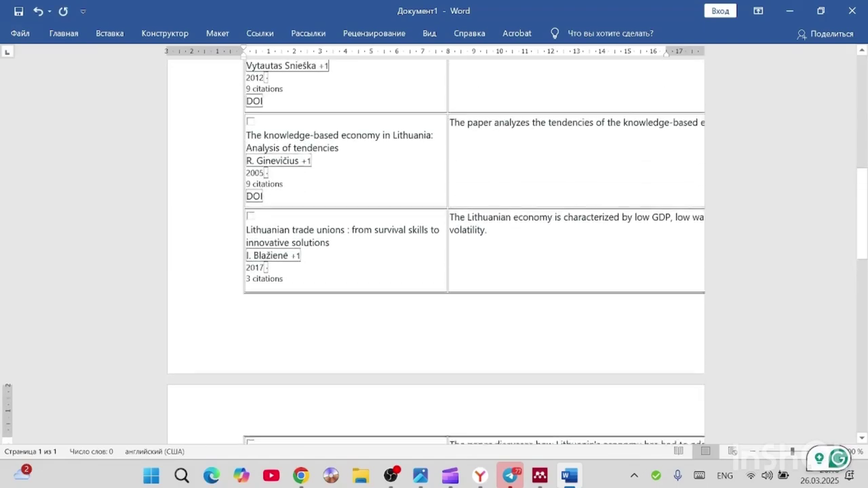
- Review the pasted paper table in Word, then switch to Chrome and compare it with the Elicit summary and paper list
{"action": "scroll", "coordinate": [510, 185], "scroll_direction": "up", "scroll_amount": 4}
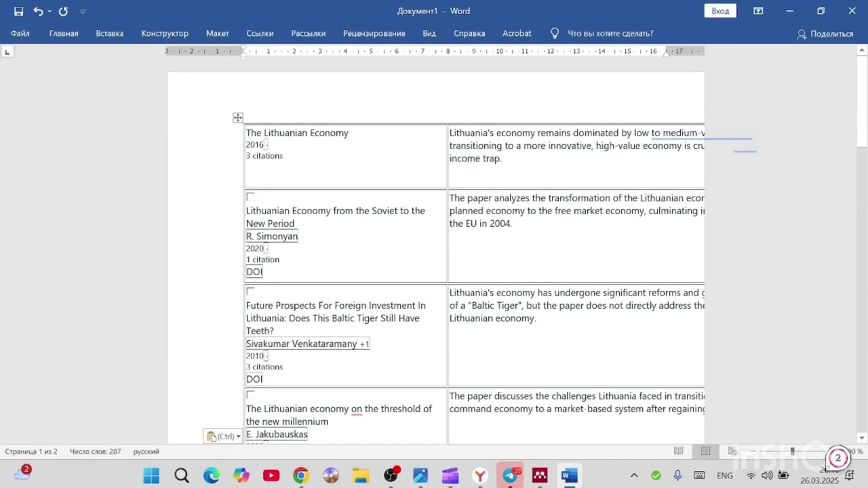
{"action": "scroll", "coordinate": [475, 251], "scroll_direction": "down", "scroll_amount": 5}
{"action": "scroll", "coordinate": [474, 251], "scroll_direction": "down", "scroll_amount": 6}
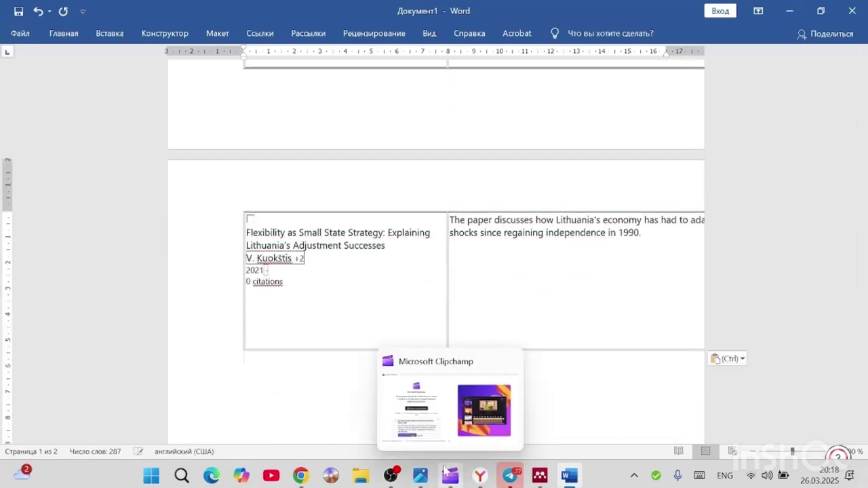
{"action": "mouse_move", "coordinate": [301, 476]}
{"action": "left_click", "coordinate": [328, 428]}
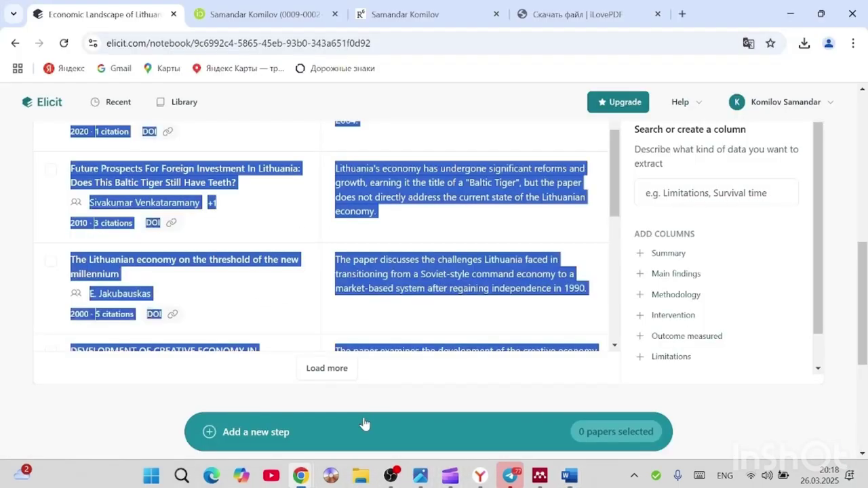
{"action": "scroll", "coordinate": [237, 302], "scroll_direction": "up", "scroll_amount": 5}
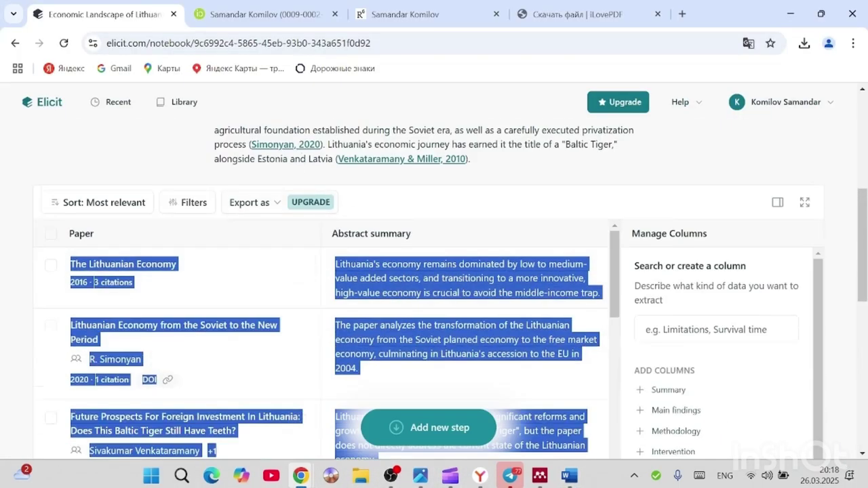
{"action": "scroll", "coordinate": [293, 168], "scroll_direction": "up", "scroll_amount": 2}
{"action": "scroll", "coordinate": [277, 199], "scroll_direction": "up", "scroll_amount": 3}
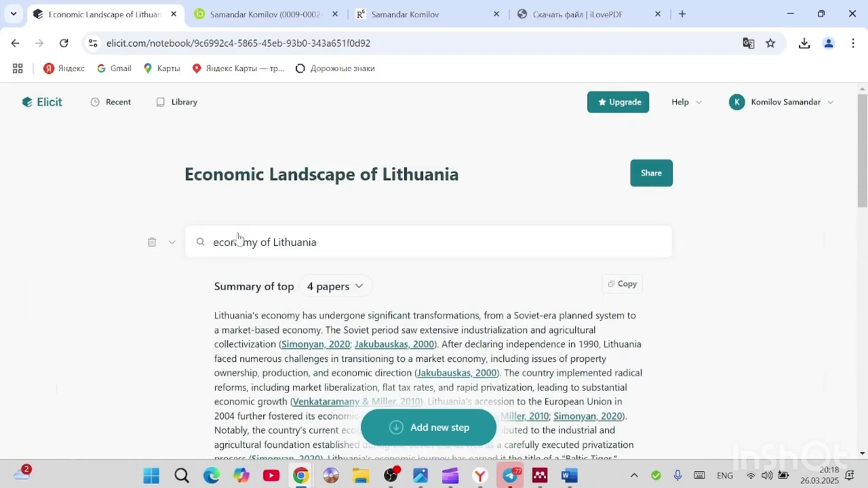
{"action": "scroll", "coordinate": [329, 260], "scroll_direction": "down", "scroll_amount": 5}
{"action": "scroll", "coordinate": [249, 273], "scroll_direction": "down", "scroll_amount": 1}
{"action": "scroll", "coordinate": [213, 242], "scroll_direction": "up", "scroll_amount": 1}
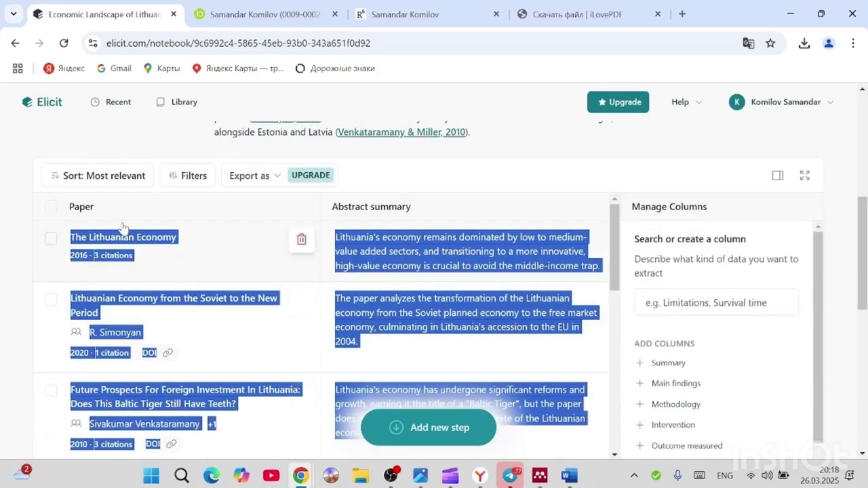
{"action": "scroll", "coordinate": [405, 332], "scroll_direction": "down", "scroll_amount": 3}
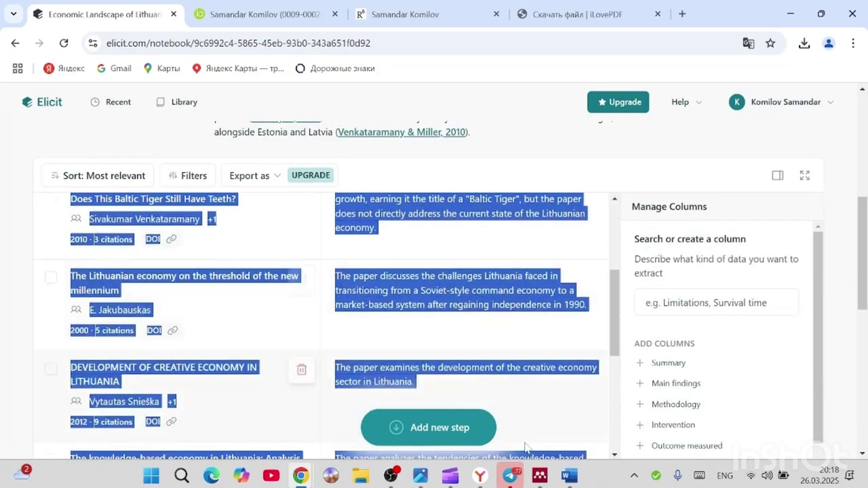
- Check the task list image for the next item, then return to Chrome and close the Elicit page
{"action": "mouse_move", "coordinate": [420, 476]}
{"action": "left_click", "coordinate": [419, 446]}
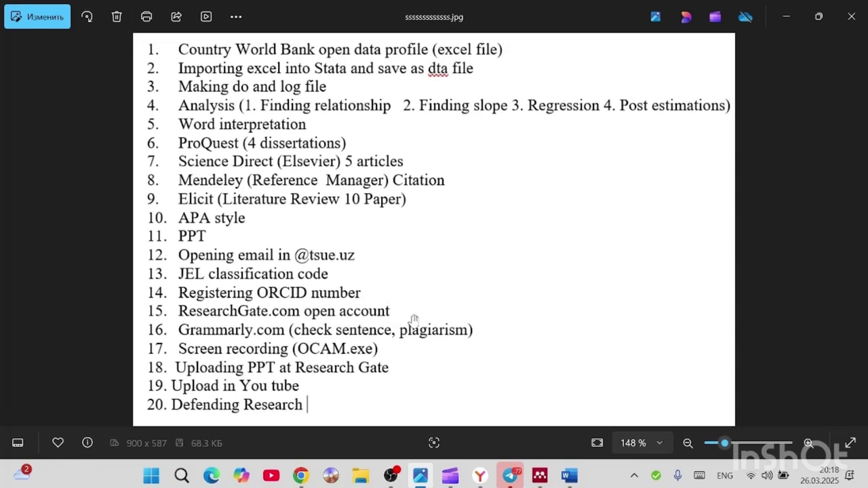
{"action": "mouse_move", "coordinate": [303, 477]}
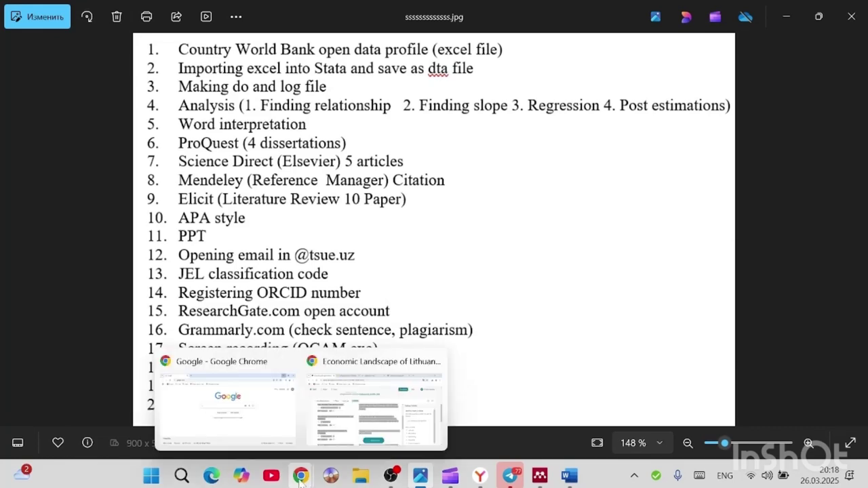
{"action": "left_click", "coordinate": [323, 449]}
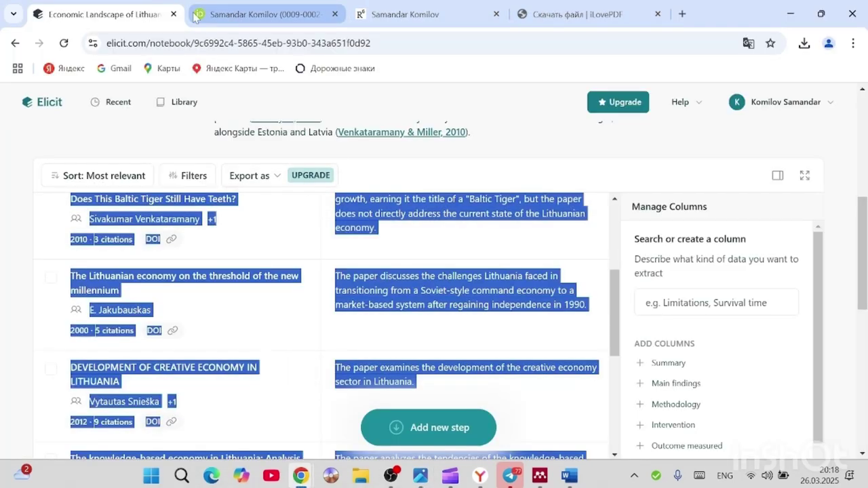
{"action": "left_click", "coordinate": [173, 14]}
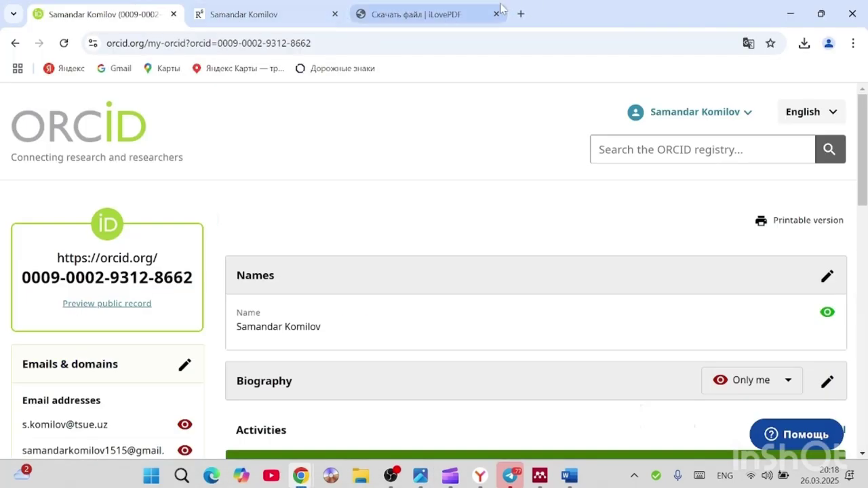
- Search Google for "jel codes" in a new tab, open the American Economic Association's JEL Classification System page and dismiss the translation offer
{"action": "left_click", "coordinate": [521, 14]}
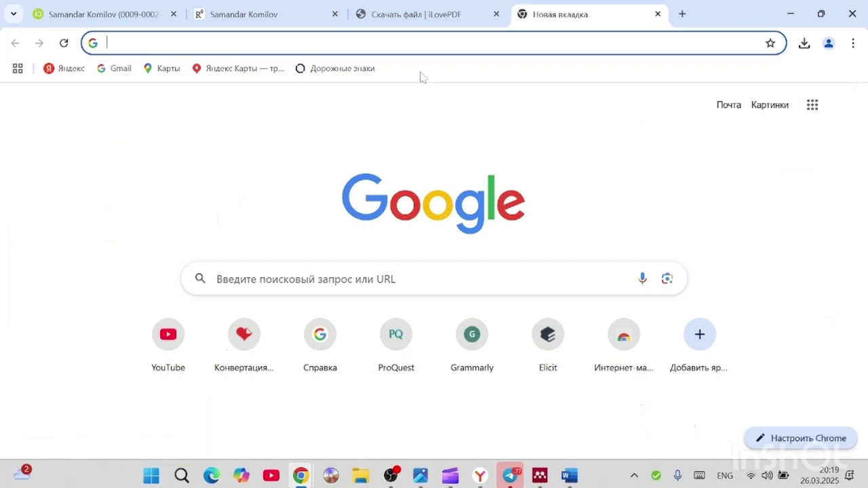
{"action": "type", "text": "le"}
{"action": "key", "text": "BackSpace"}
{"action": "key", "text": "BackSpace"}
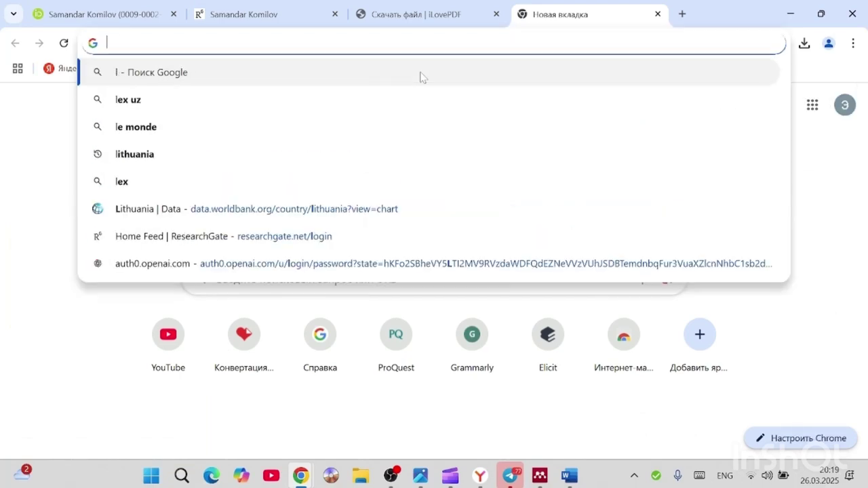
{"action": "type", "text": "jel cod"}
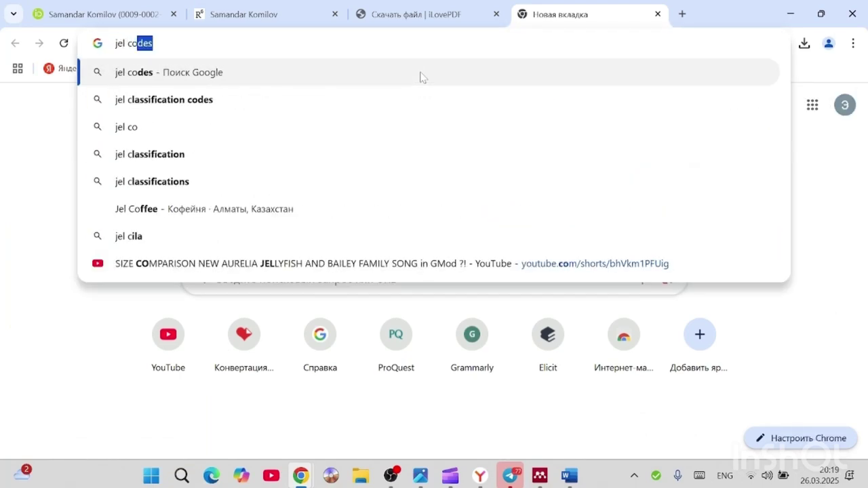
{"action": "left_click", "coordinate": [277, 74]}
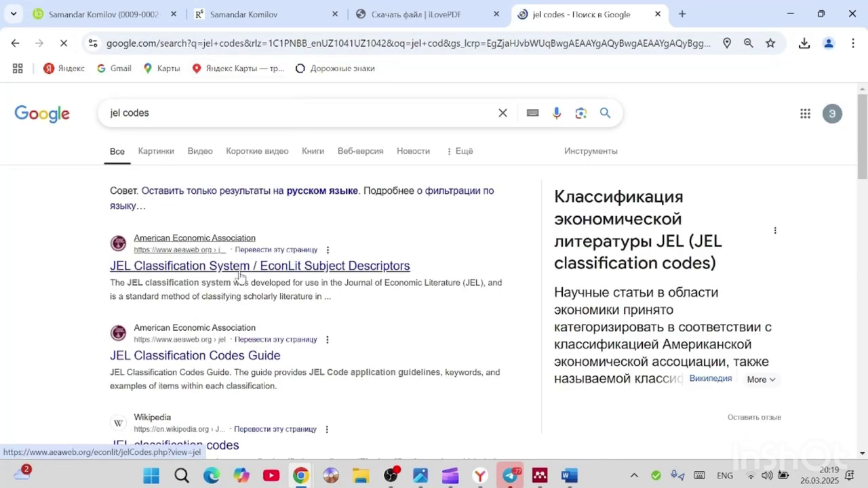
{"action": "left_click", "coordinate": [240, 271]}
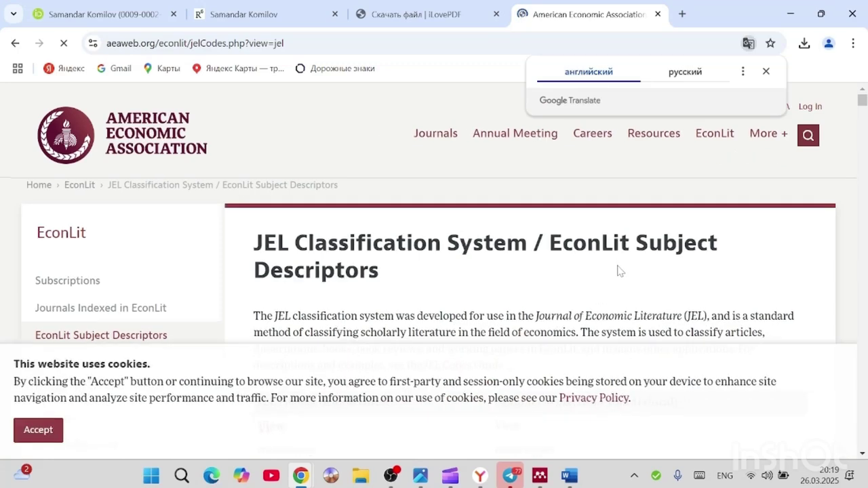
{"action": "scroll", "coordinate": [618, 271], "scroll_direction": "down", "scroll_amount": 2}
{"action": "left_click", "coordinate": [765, 70]}
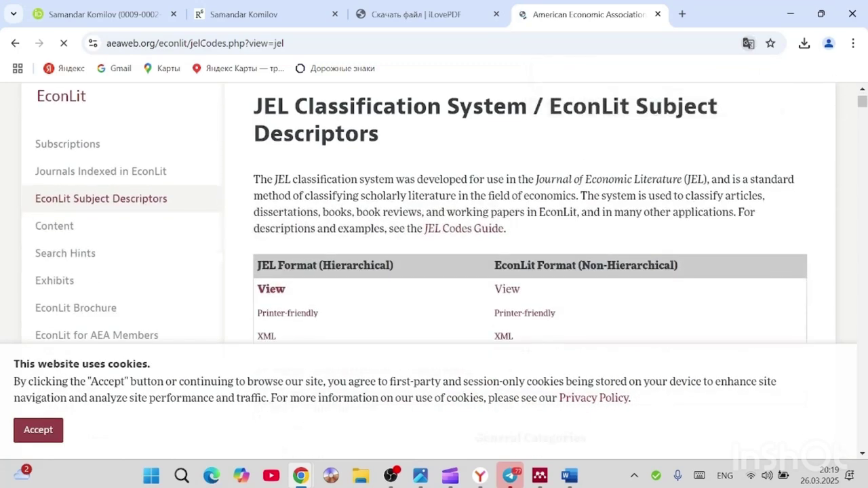
- Examine the JEL general categories and the detailed codes under A and B, accepting the site's cookies along the way
{"action": "scroll", "coordinate": [528, 188], "scroll_direction": "down", "scroll_amount": 5}
{"action": "scroll", "coordinate": [529, 188], "scroll_direction": "down", "scroll_amount": 4}
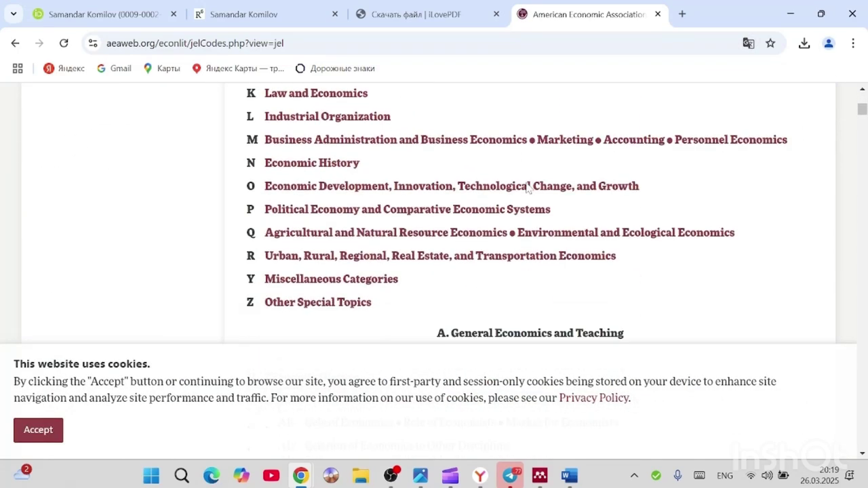
{"action": "scroll", "coordinate": [467, 202], "scroll_direction": "down", "scroll_amount": 2}
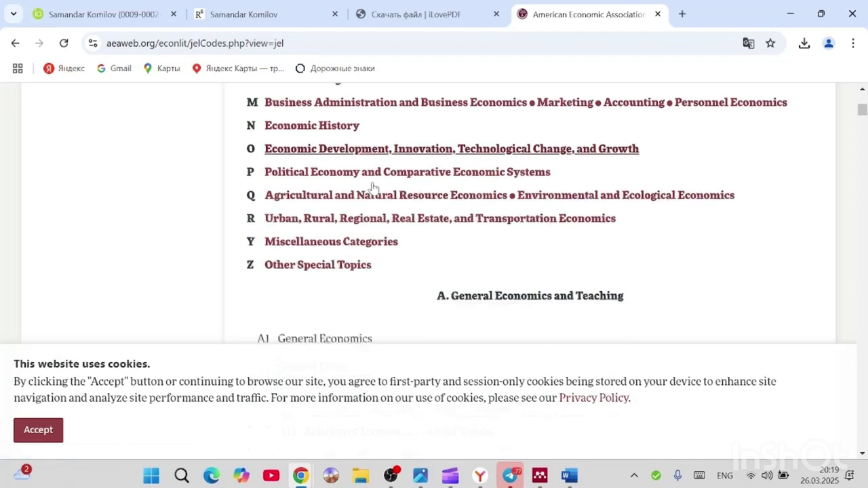
{"action": "scroll", "coordinate": [428, 165], "scroll_direction": "up", "scroll_amount": 2}
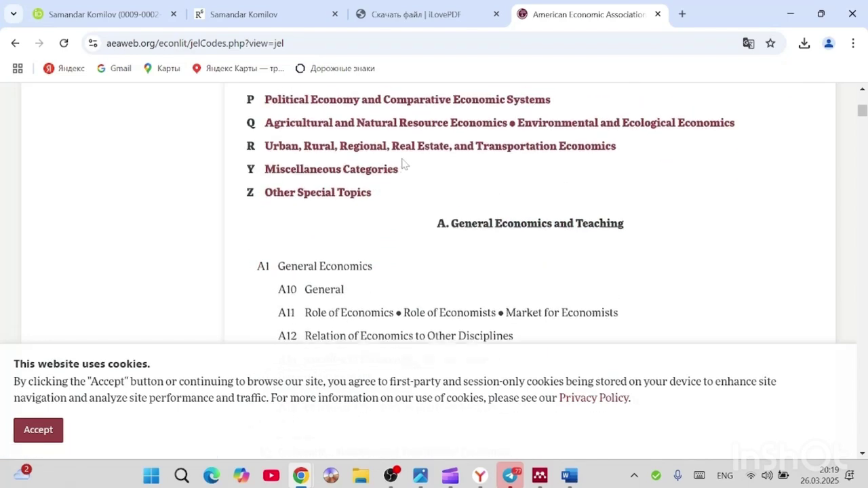
{"action": "scroll", "coordinate": [409, 199], "scroll_direction": "down", "scroll_amount": 2}
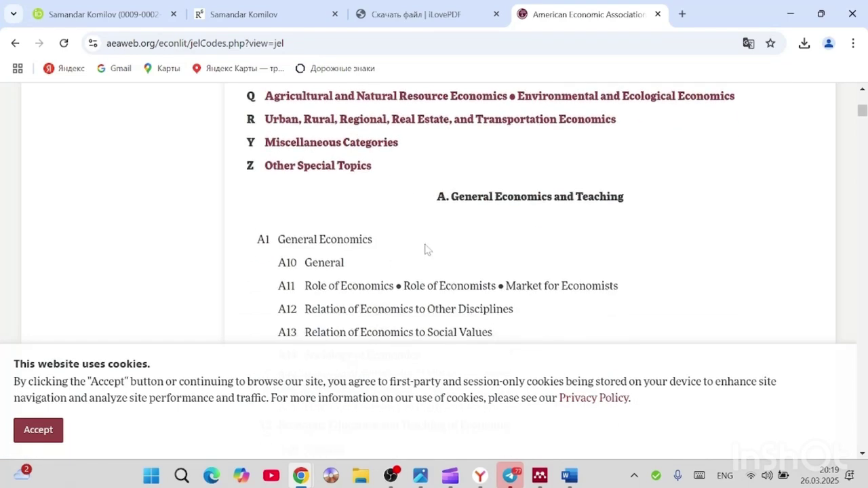
{"action": "scroll", "coordinate": [425, 248], "scroll_direction": "down", "scroll_amount": 2}
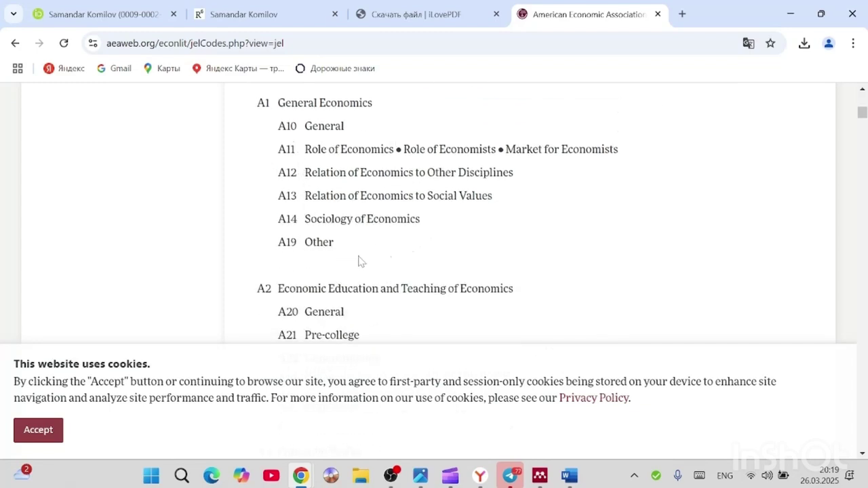
{"action": "left_click", "coordinate": [45, 433]}
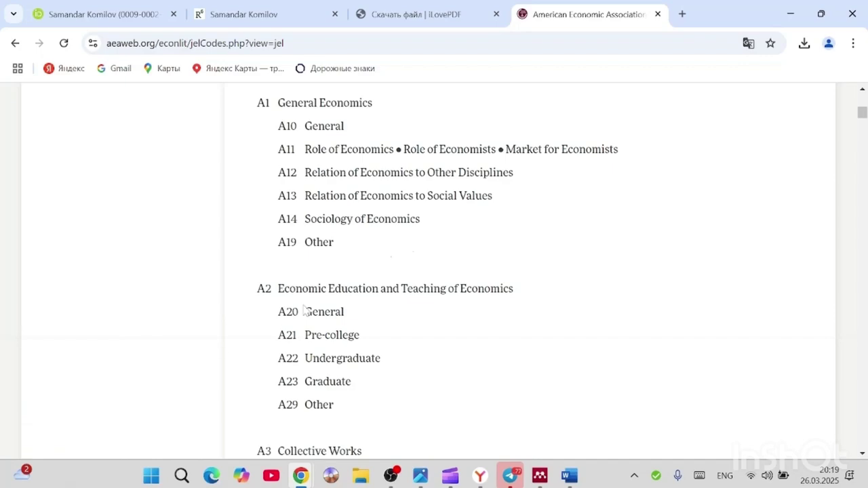
{"action": "scroll", "coordinate": [390, 318], "scroll_direction": "down", "scroll_amount": 2}
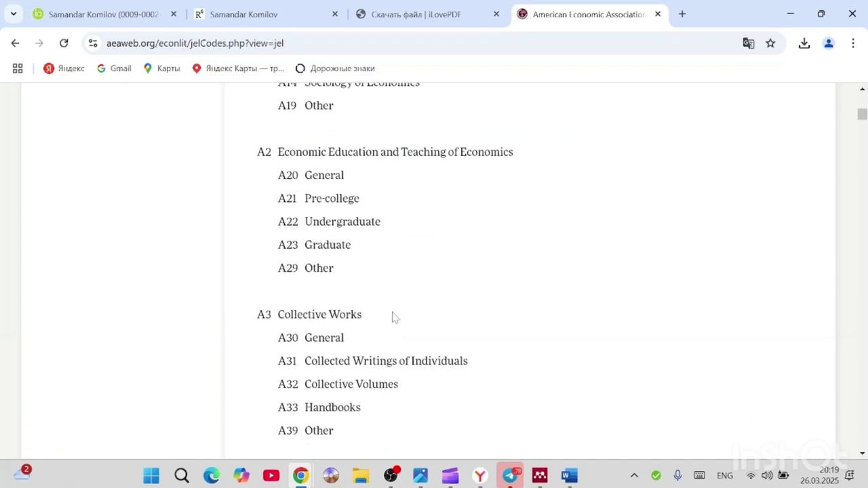
{"action": "scroll", "coordinate": [393, 317], "scroll_direction": "down", "scroll_amount": 2}
{"action": "scroll", "coordinate": [358, 301], "scroll_direction": "down", "scroll_amount": 4}
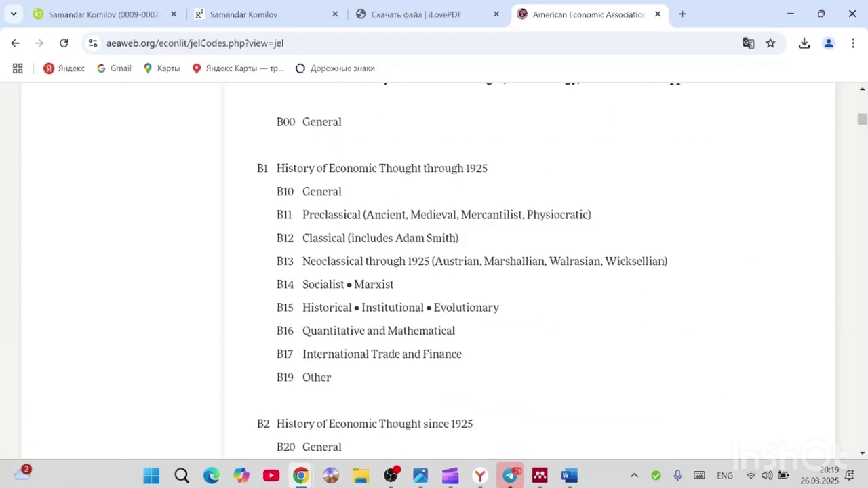
{"action": "scroll", "coordinate": [461, 271], "scroll_direction": "down", "scroll_amount": 3}
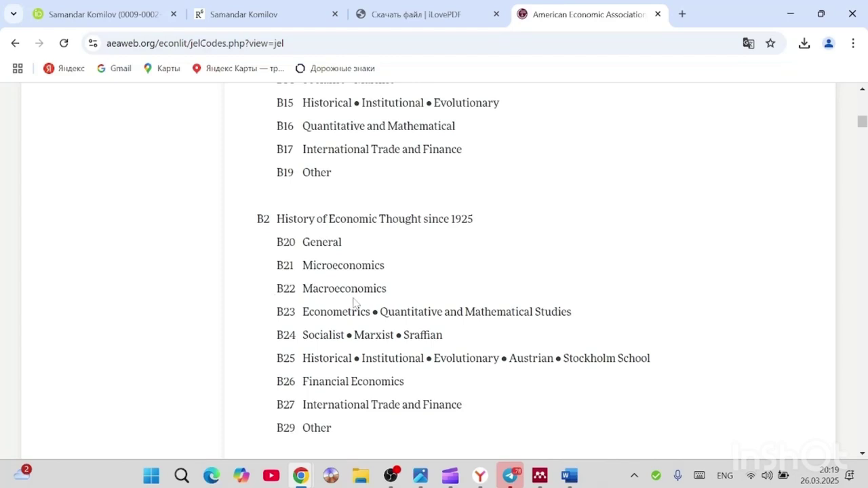
{"action": "scroll", "coordinate": [380, 302], "scroll_direction": "down", "scroll_amount": 8}
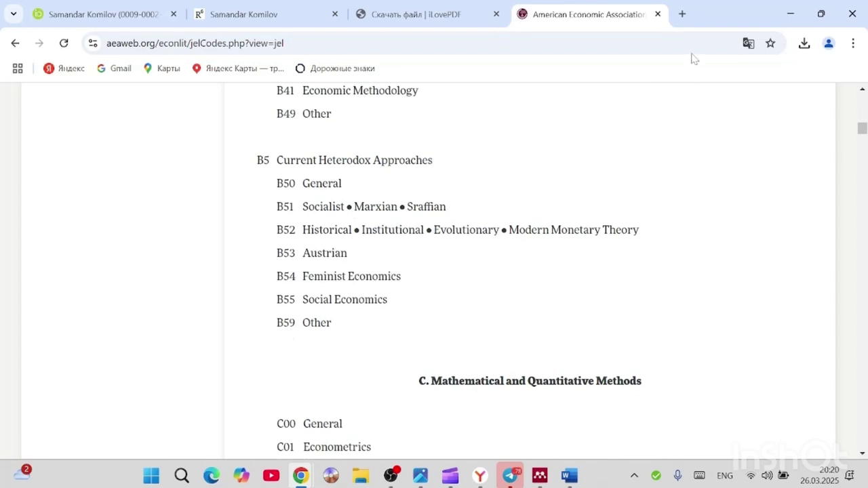
- Close the JEL codes page, check the task list image, and return to the ORCID record in Chrome
{"action": "left_click", "coordinate": [657, 14]}
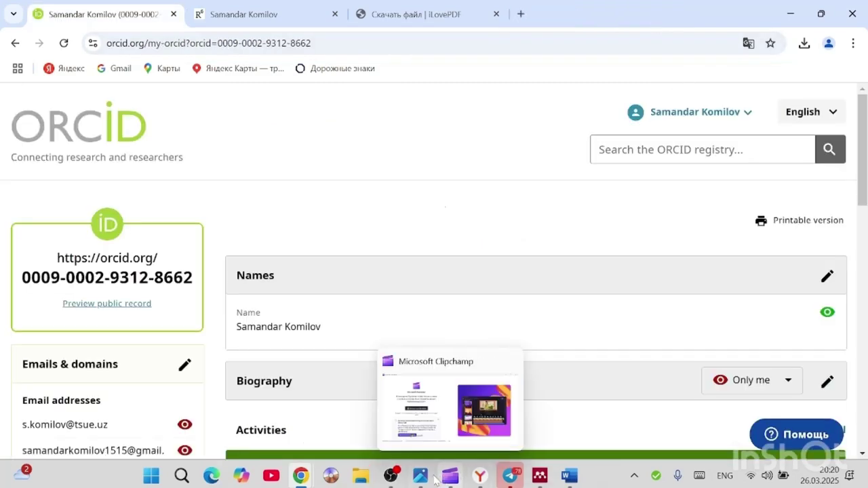
{"action": "left_click", "coordinate": [423, 442]}
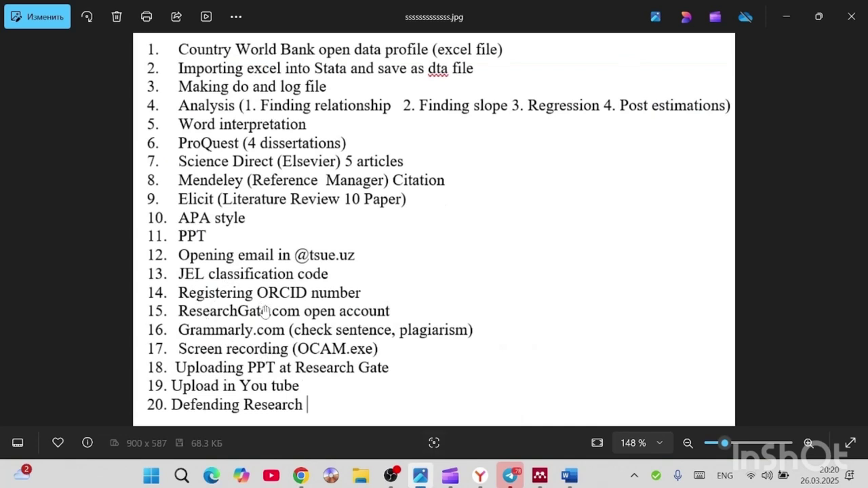
{"action": "mouse_move", "coordinate": [401, 473]}
{"action": "mouse_move", "coordinate": [300, 475]}
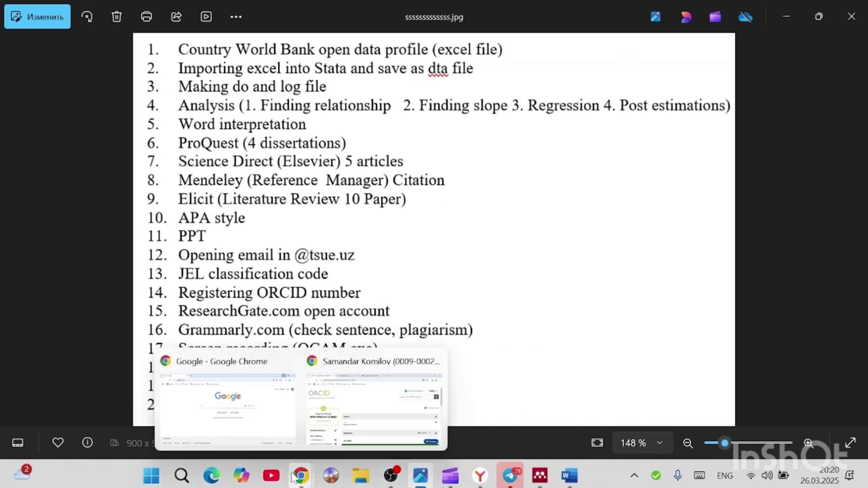
{"action": "left_click", "coordinate": [354, 418]}
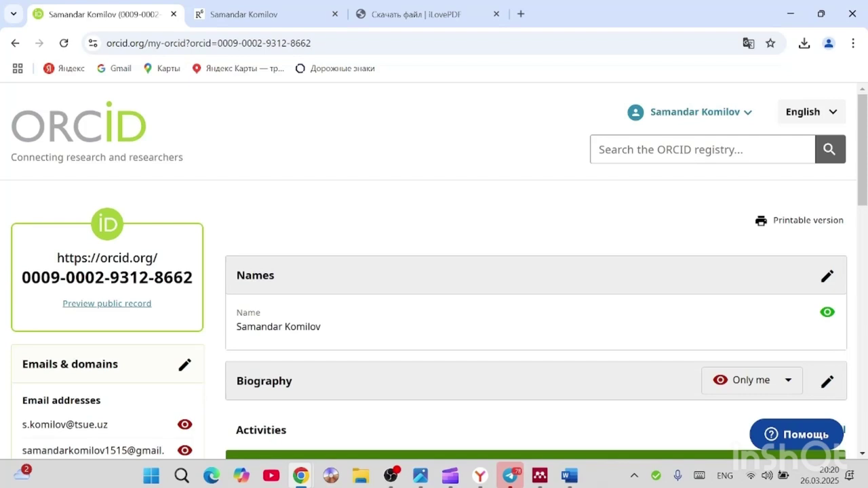
- Switch to Word and open the recent document "word lithuania done+++" at its title page
{"action": "mouse_move", "coordinate": [428, 476]}
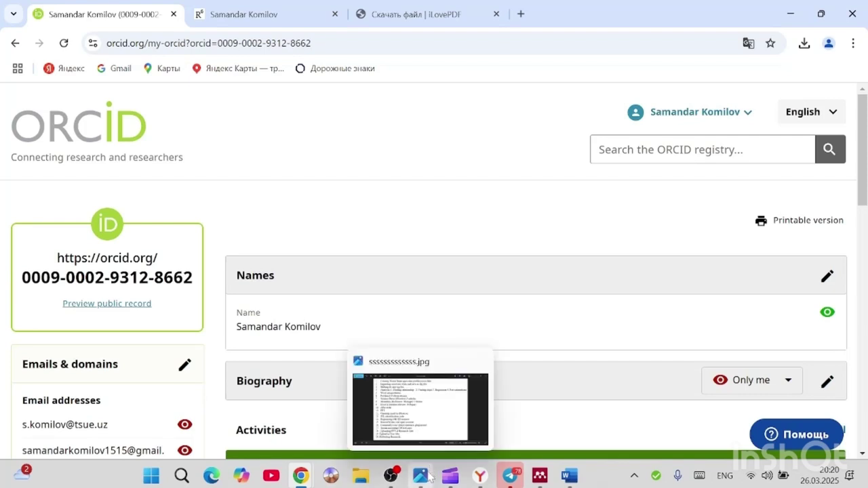
{"action": "left_click", "coordinate": [569, 477]}
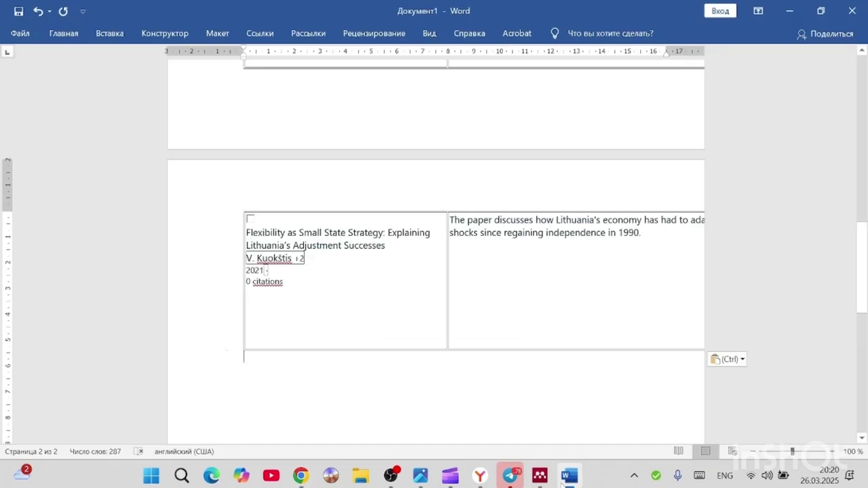
{"action": "left_click", "coordinate": [20, 33]}
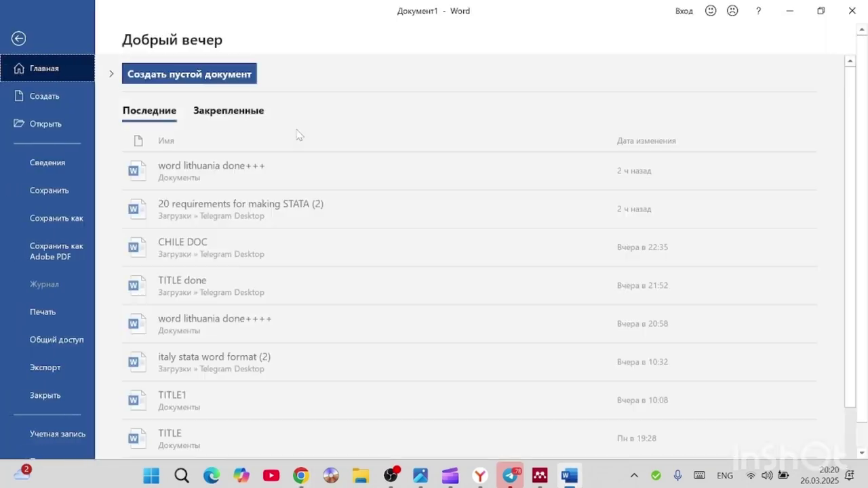
{"action": "left_click", "coordinate": [258, 175]}
{"action": "scroll", "coordinate": [280, 106], "scroll_direction": "down", "scroll_amount": 2}
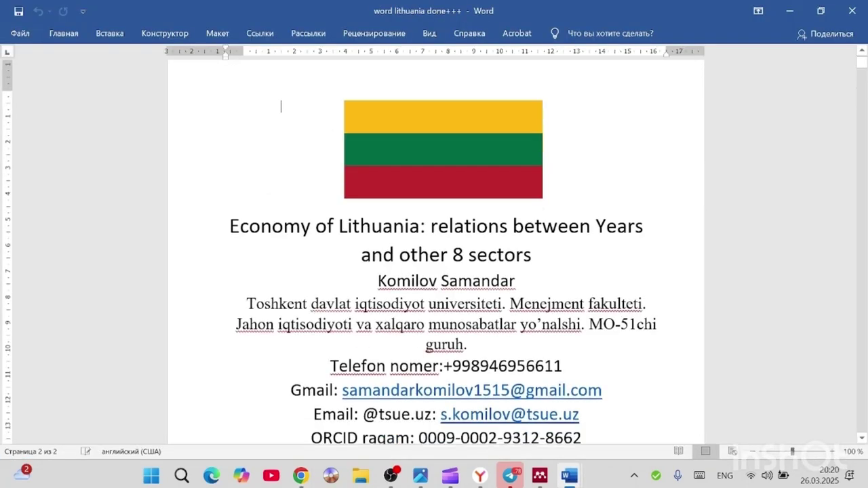
- Examine the paper's title page from the heading down to the JEL codes, and check the task list image
{"action": "scroll", "coordinate": [434, 251], "scroll_direction": "down", "scroll_amount": 1}
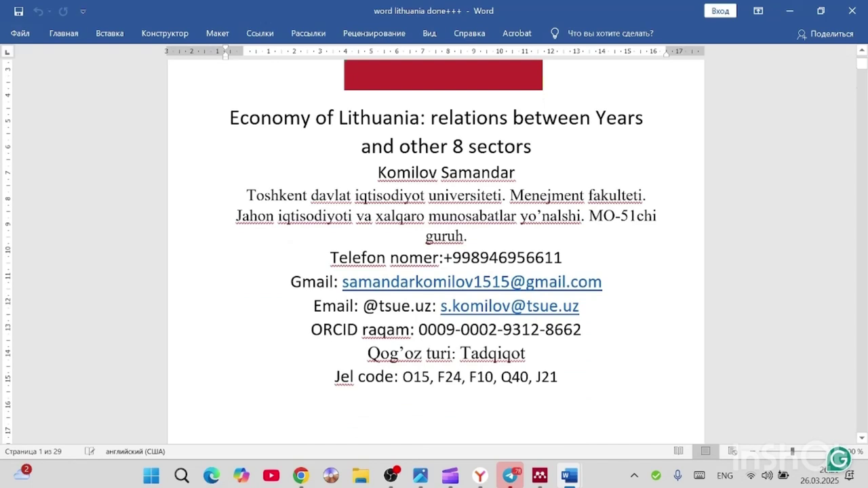
{"action": "scroll", "coordinate": [434, 251], "scroll_direction": "down", "scroll_amount": 1}
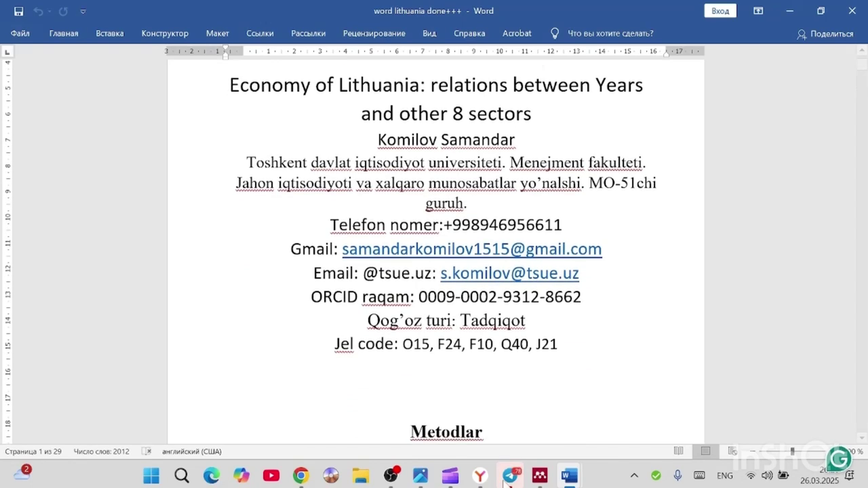
{"action": "mouse_move", "coordinate": [519, 477]}
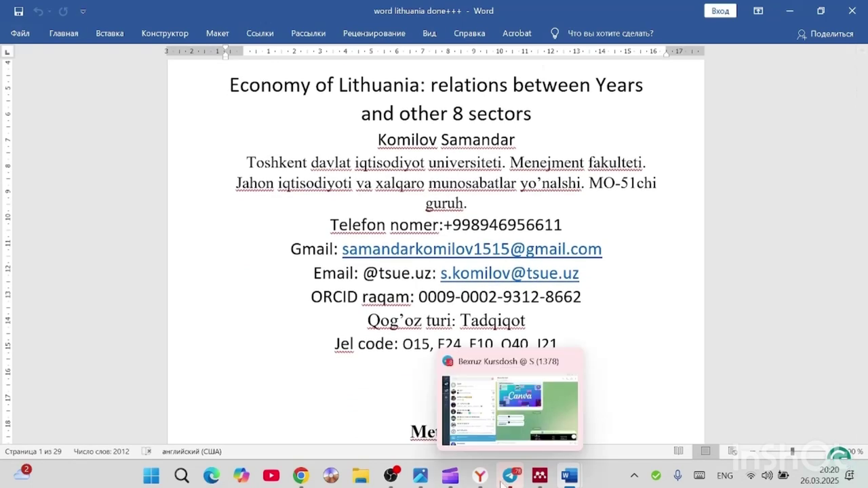
{"action": "left_click", "coordinate": [427, 479]}
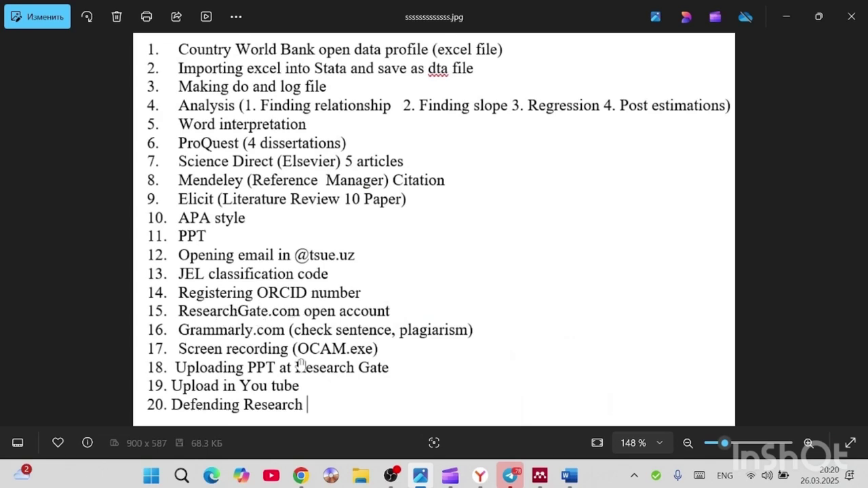
- Close the ORCID record in Chrome and examine the ResearchGate profile page before returning to the task list image
{"action": "mouse_move", "coordinate": [301, 477]}
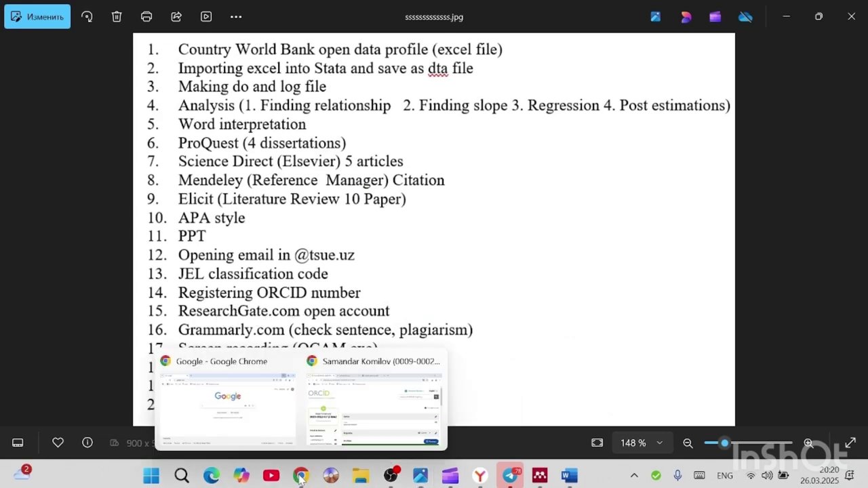
{"action": "left_click", "coordinate": [347, 409]}
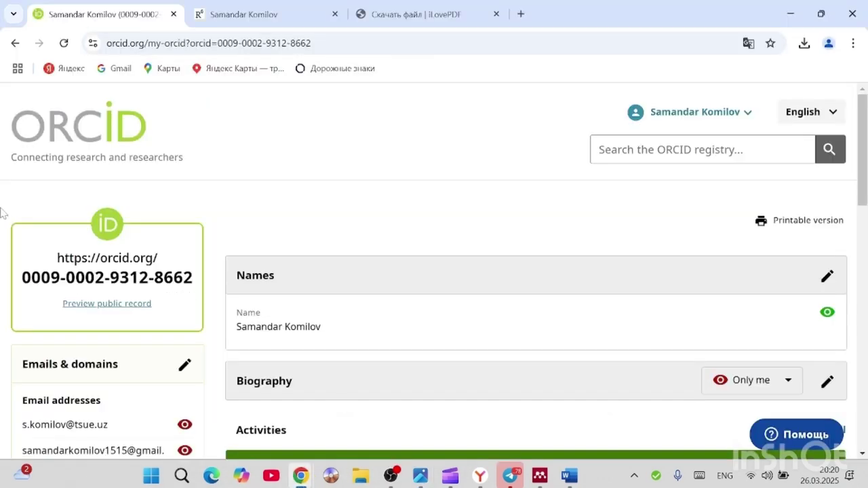
{"action": "left_click", "coordinate": [174, 14]}
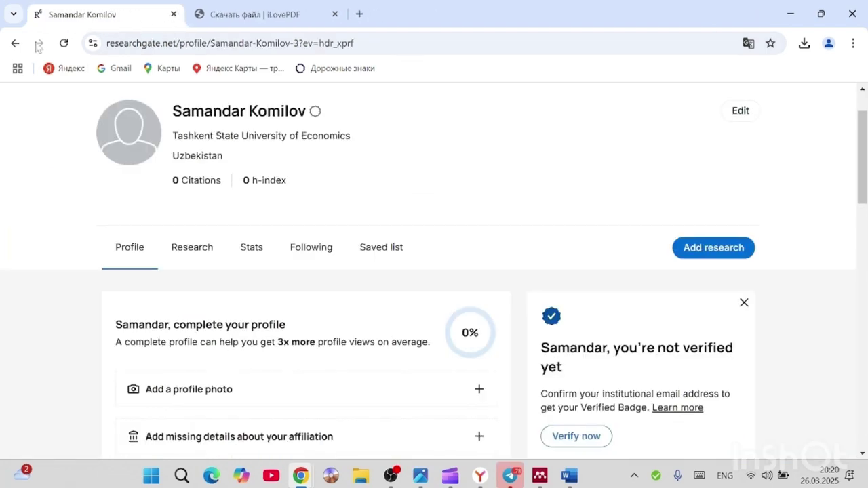
{"action": "scroll", "coordinate": [493, 214], "scroll_direction": "up", "scroll_amount": 1}
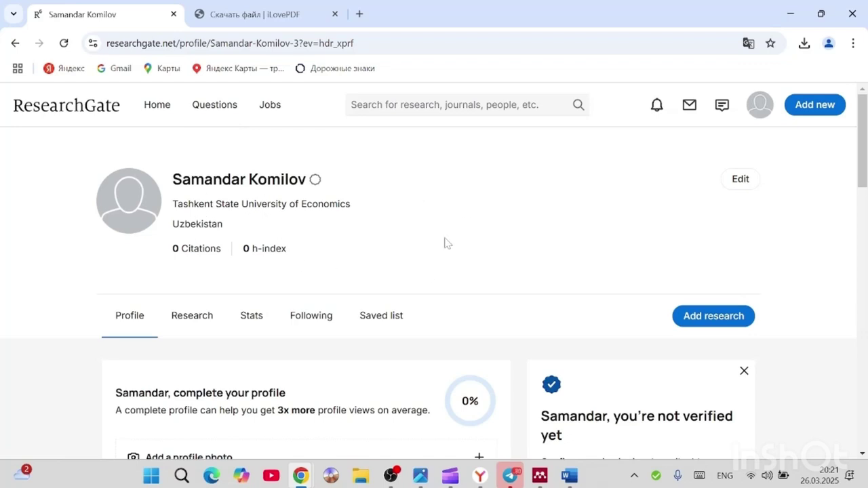
{"action": "scroll", "coordinate": [509, 242], "scroll_direction": "down", "scroll_amount": 2}
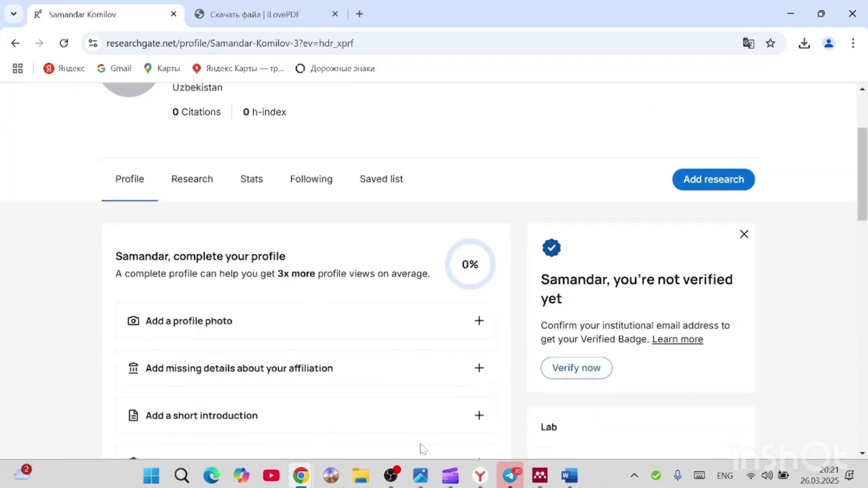
{"action": "mouse_move", "coordinate": [423, 480]}
{"action": "left_click", "coordinate": [421, 419]}
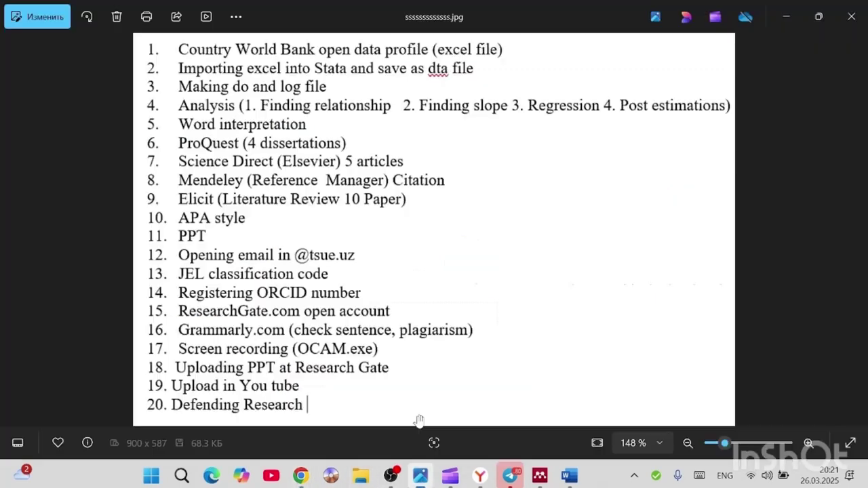
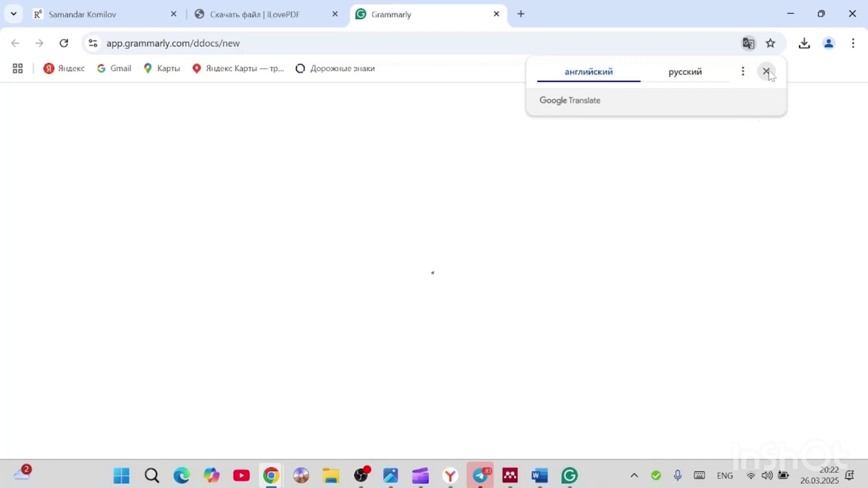
- Dismiss the translation offer on the new Grammarly document page and return to the task list image
{"action": "left_click", "coordinate": [768, 72]}
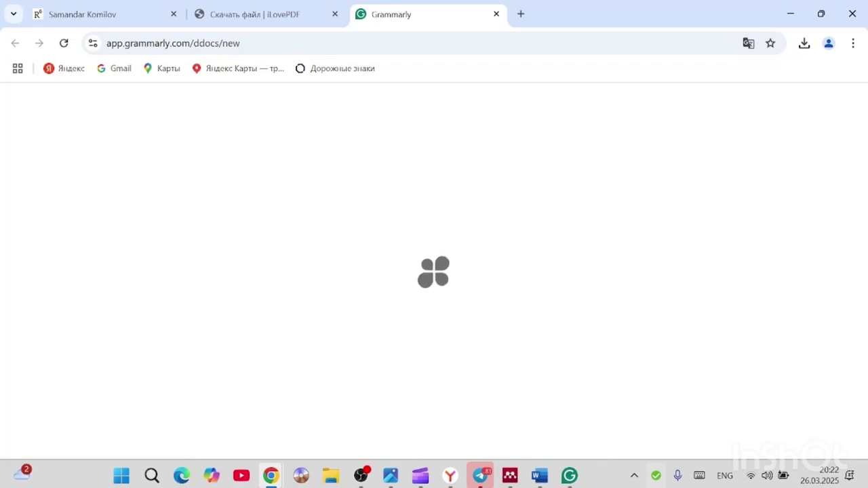
{"action": "left_click", "coordinate": [634, 477]}
{"action": "left_click", "coordinate": [632, 478]}
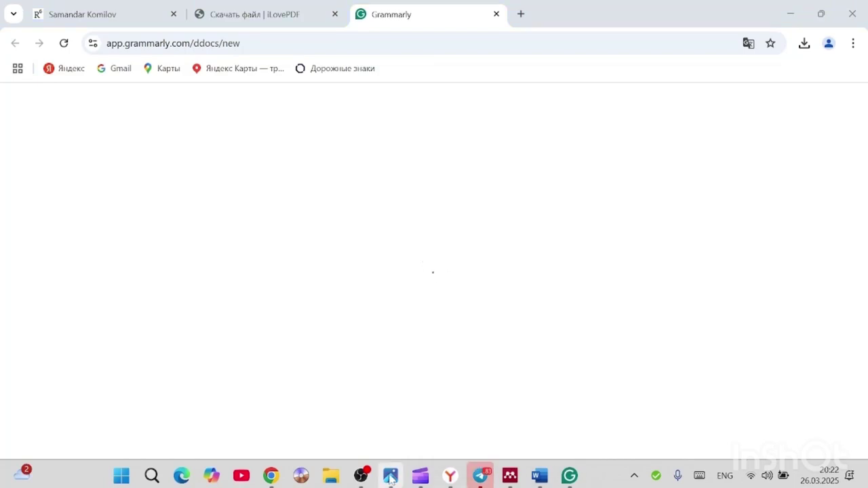
{"action": "mouse_move", "coordinate": [391, 475]}
{"action": "left_click", "coordinate": [399, 424]}
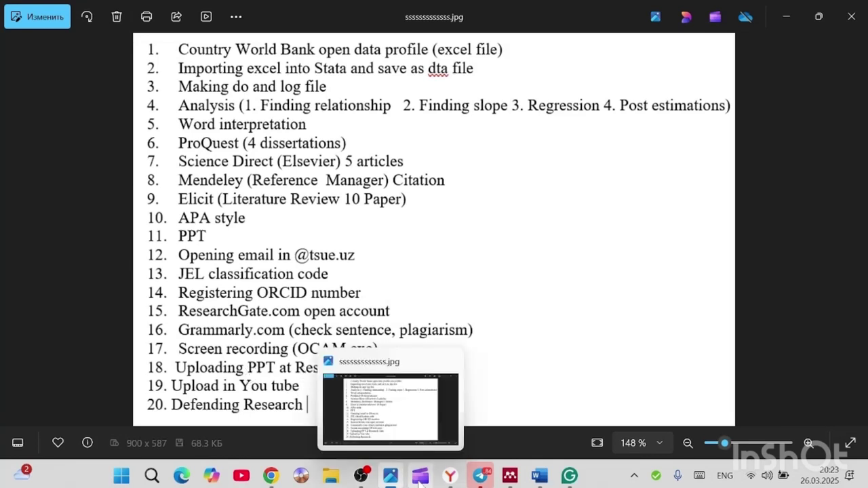
- Request a new document from the Grammarly app, keep only the first Grammarly tab in Chrome, and dismiss the What's New notice
{"action": "mouse_move", "coordinate": [568, 475]}
{"action": "left_click", "coordinate": [563, 425]}
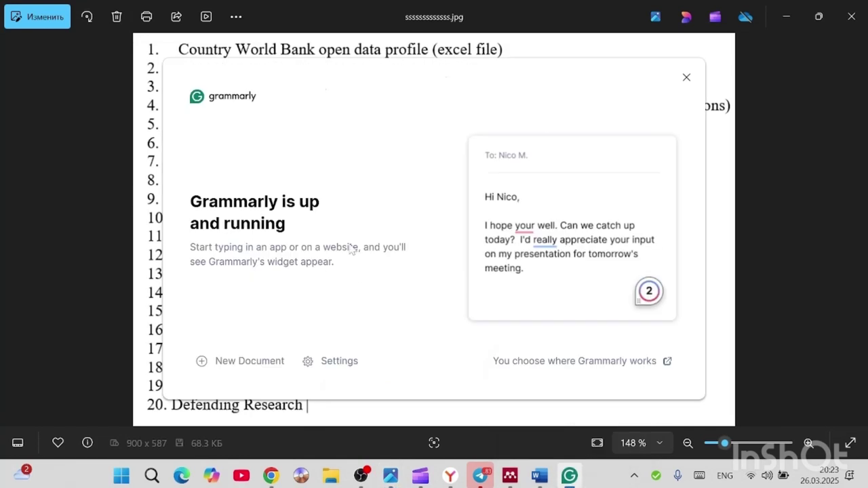
{"action": "left_click", "coordinate": [270, 363]}
{"action": "left_click", "coordinate": [380, 16]}
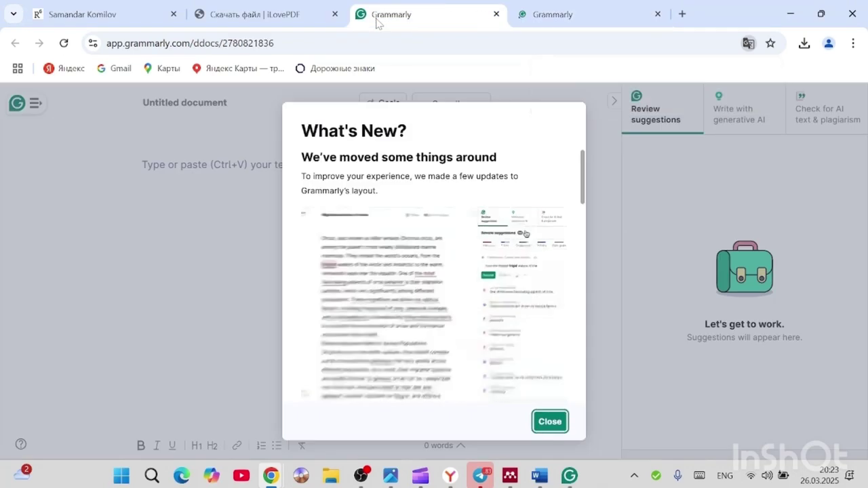
{"action": "left_click", "coordinate": [657, 13]}
{"action": "left_click", "coordinate": [550, 422]}
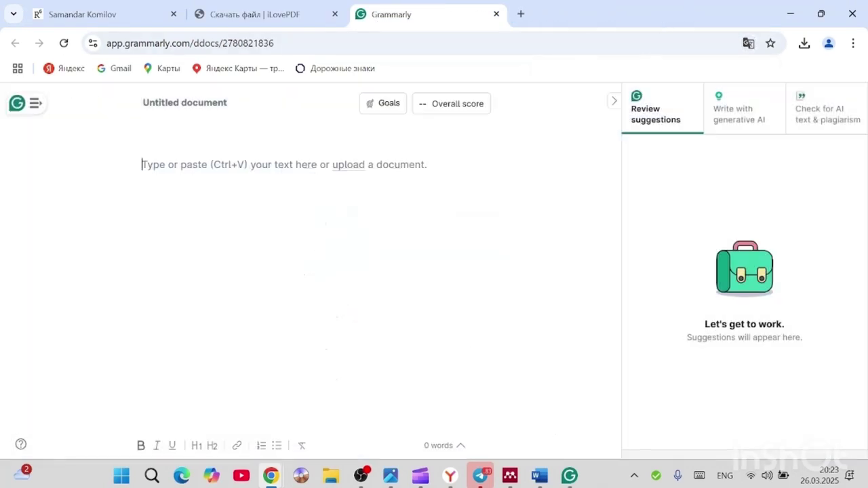
- Copy sections 1.4 and 1.5 under "Metodlar" from the Word document "word lithuania done+++" into the untitled Grammarly document
{"action": "mouse_move", "coordinate": [540, 476]}
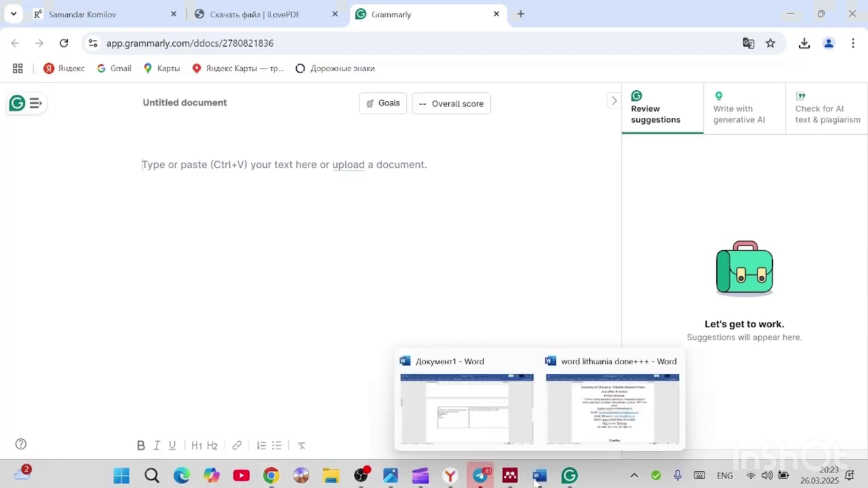
{"action": "left_click", "coordinate": [612, 404]}
{"action": "scroll", "coordinate": [437, 271], "scroll_direction": "down", "scroll_amount": 10}
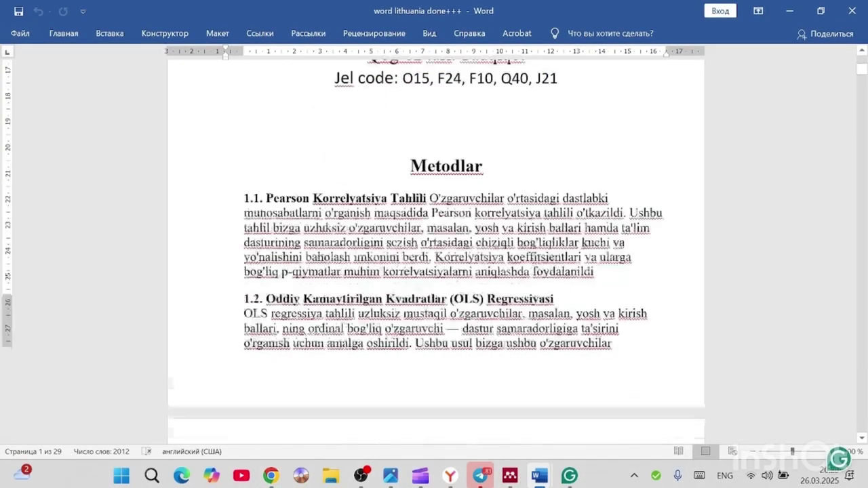
{"action": "scroll", "coordinate": [318, 289], "scroll_direction": "down", "scroll_amount": 10}
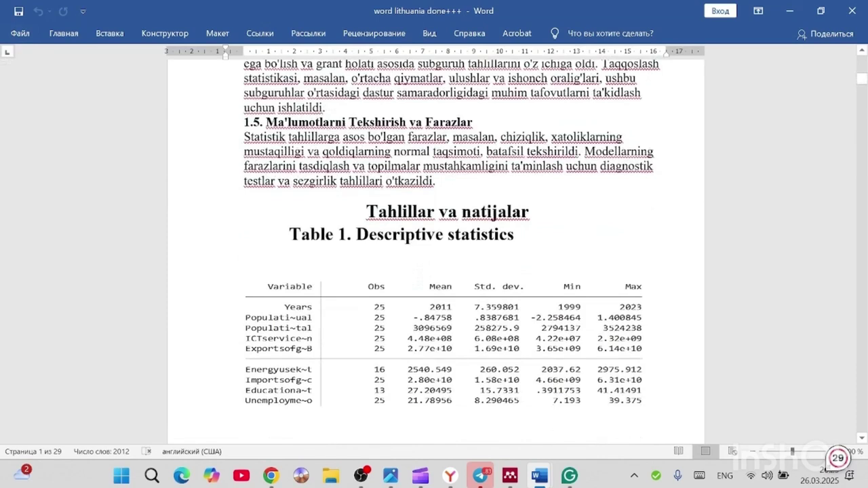
{"action": "left_click_drag", "start_coordinate": [244, 136], "coordinate": [442, 190]}
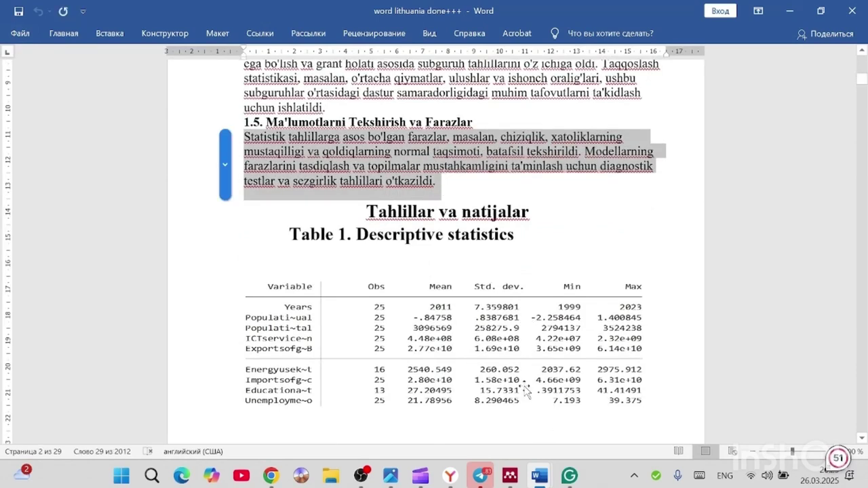
{"action": "mouse_move", "coordinate": [570, 474]}
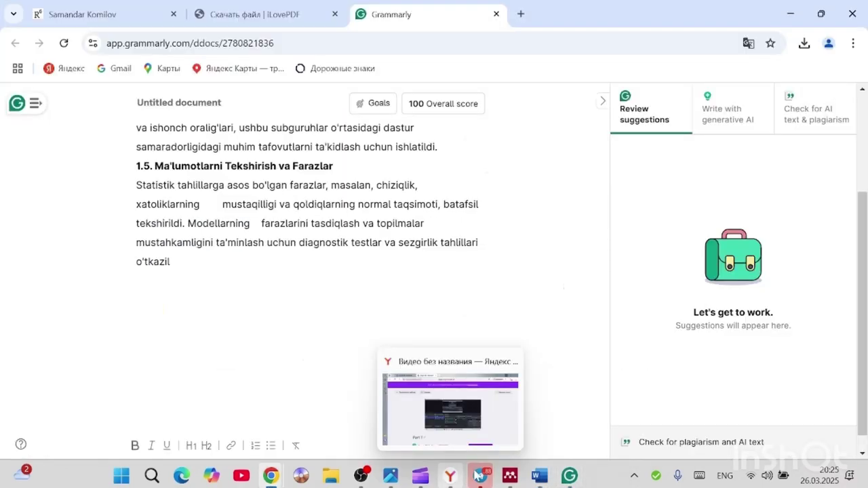
- Return to "word lithuania done+++" in Word and open the recent document "TITLE done" from there
{"action": "mouse_move", "coordinate": [540, 475]}
{"action": "left_click", "coordinate": [614, 407]}
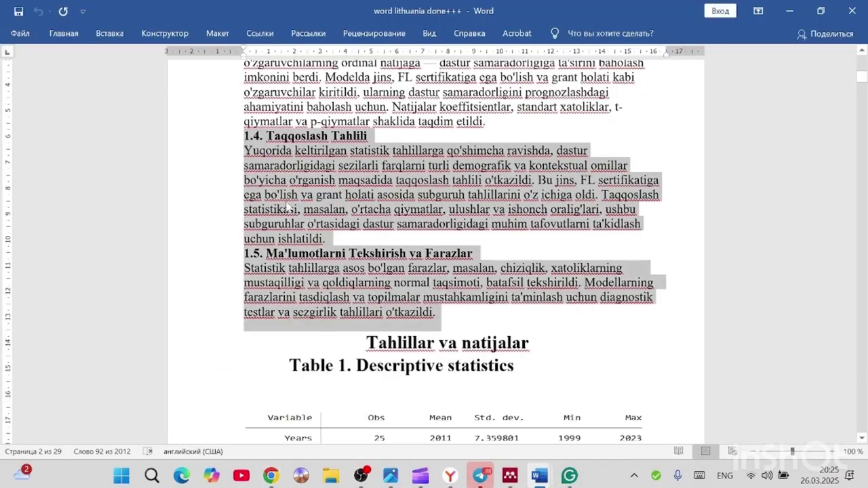
{"action": "scroll", "coordinate": [375, 263], "scroll_direction": "down", "scroll_amount": 3}
{"action": "scroll", "coordinate": [373, 316], "scroll_direction": "up", "scroll_amount": 2}
{"action": "mouse_move", "coordinate": [540, 475]}
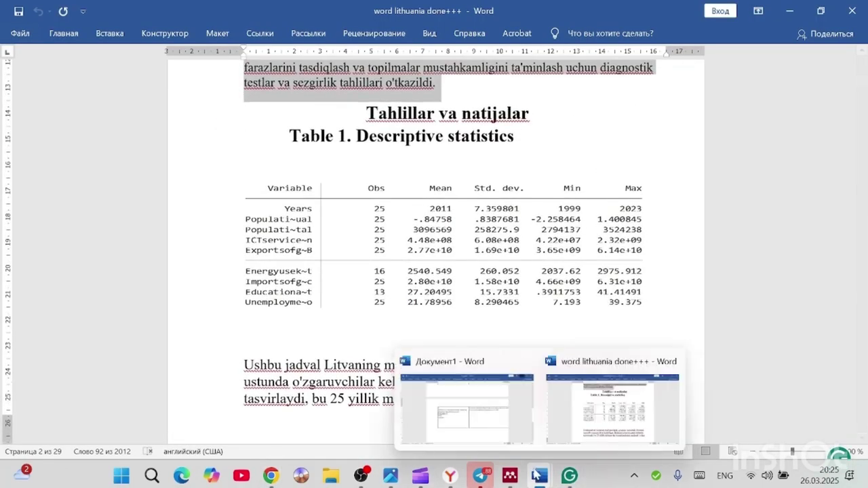
{"action": "left_click", "coordinate": [548, 411]}
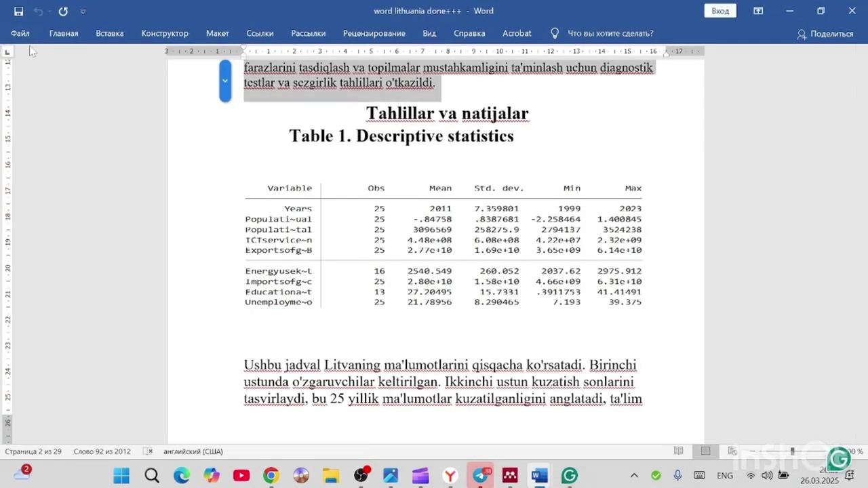
{"action": "left_click", "coordinate": [20, 33]}
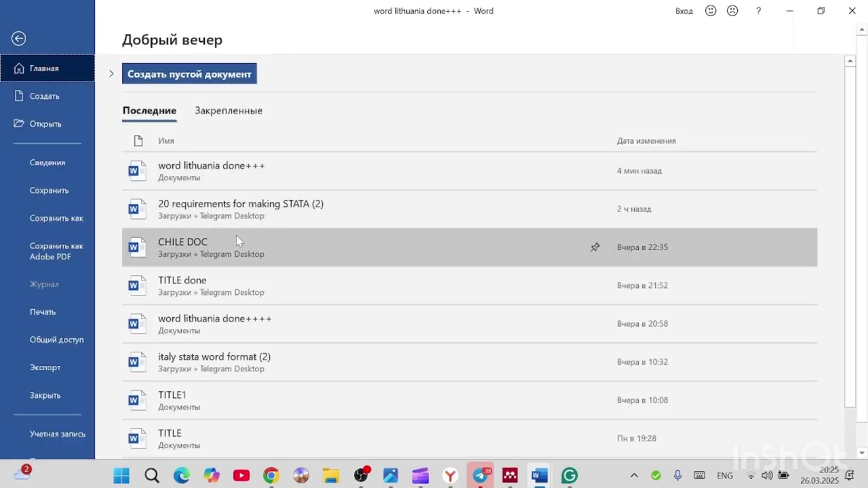
{"action": "left_click", "coordinate": [265, 287]}
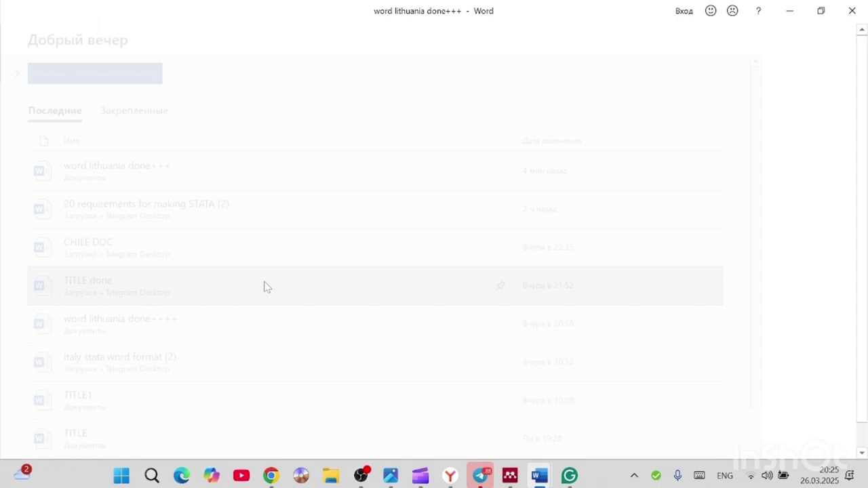
- Copy the English summary paragraph about healthcare quality and amenable mortality from the Articles section of "TITLE done"
{"action": "scroll", "coordinate": [434, 257], "scroll_direction": "down", "scroll_amount": 15}
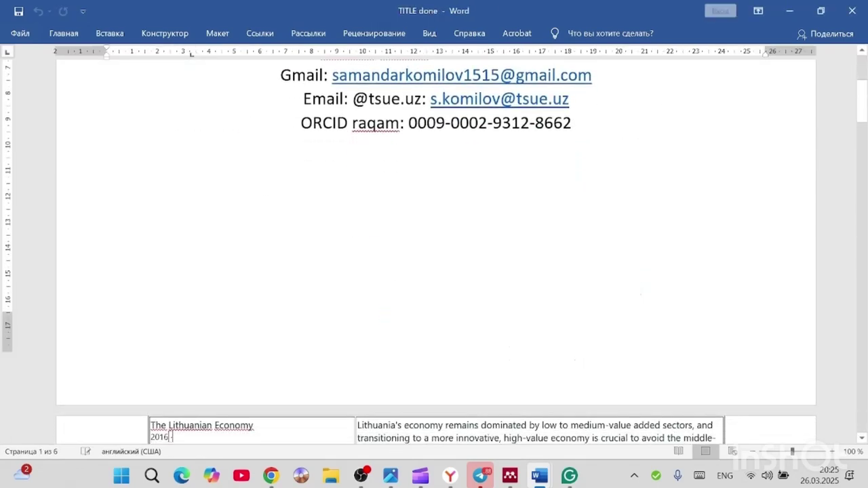
{"action": "scroll", "coordinate": [434, 258], "scroll_direction": "down", "scroll_amount": 10}
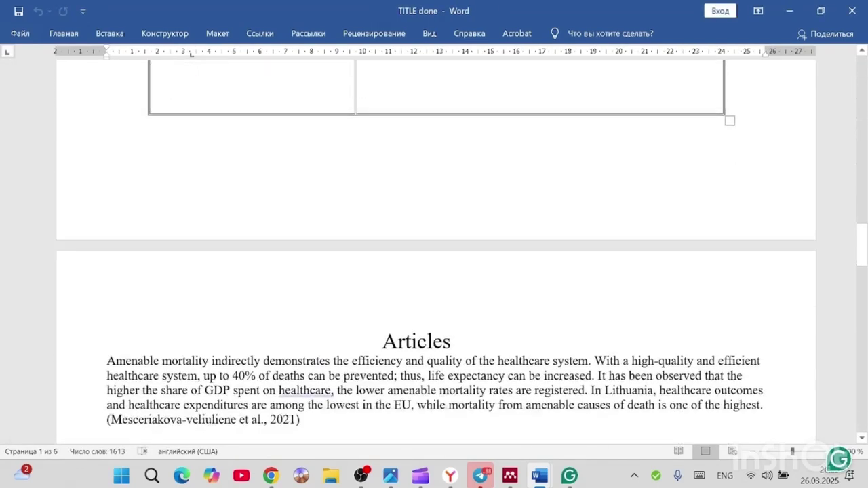
{"action": "left_click_drag", "start_coordinate": [107, 222], "coordinate": [231, 310]}
{"action": "key", "text": "ctrl+c"}
{"action": "mouse_move", "coordinate": [390, 476]}
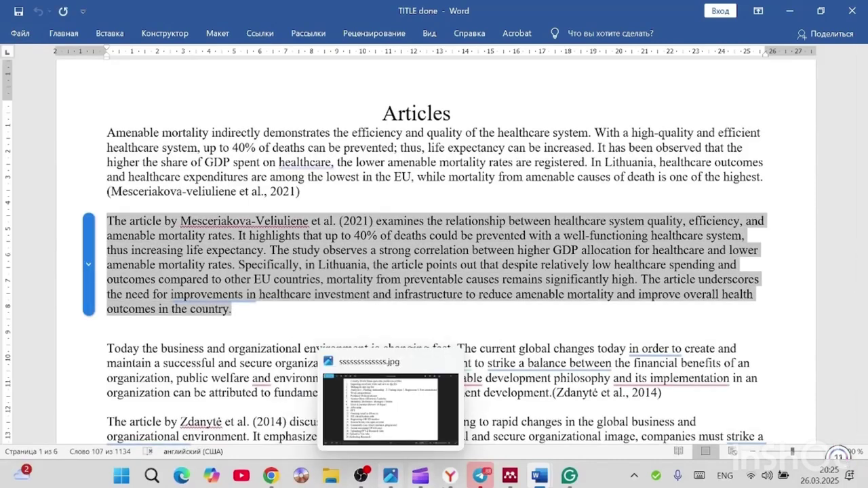
- Switch to the Grammarly document in Chrome and replace its Uzbek text from "va ishonch oralig'lari" onward with the copied healthcare paragraph
{"action": "left_click", "coordinate": [569, 475]}
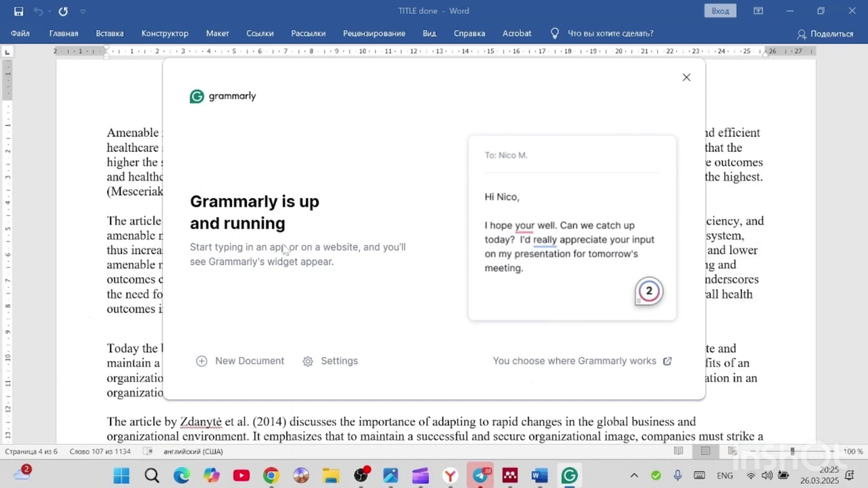
{"action": "left_click", "coordinate": [271, 475]}
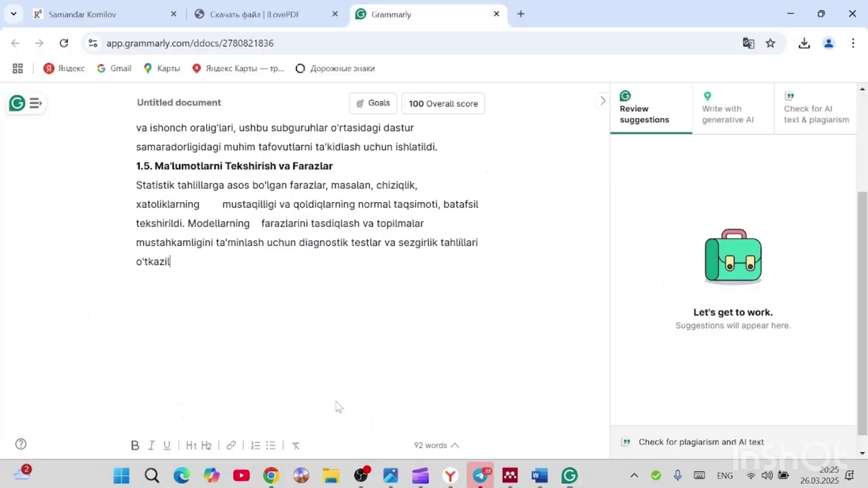
{"action": "left_click_drag", "start_coordinate": [170, 262], "coordinate": [135, 126]}
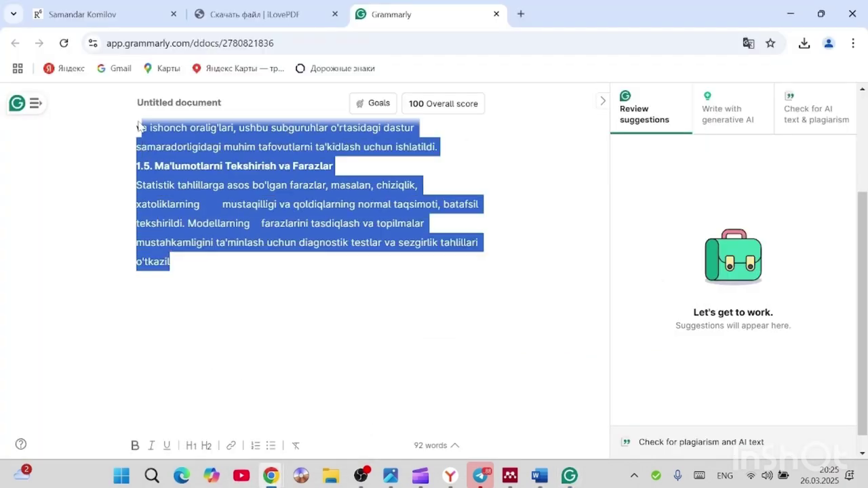
{"action": "key", "text": "ctrl+v"}
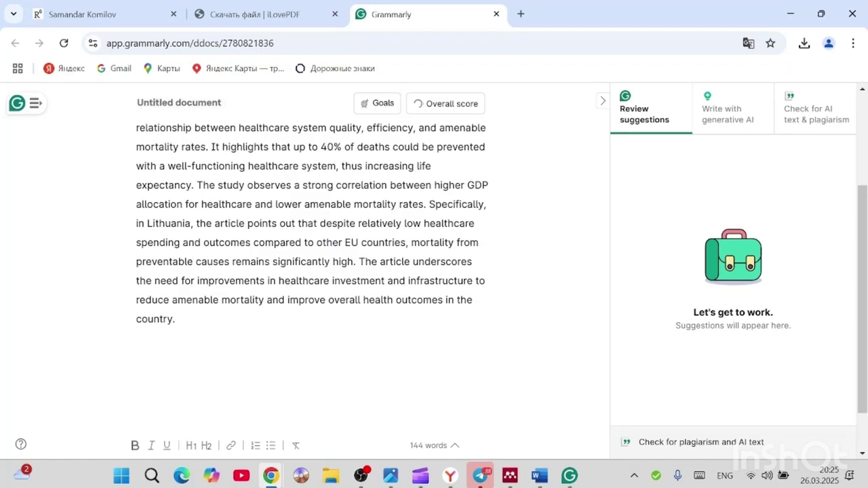
- Replace the whole text of the Grammarly document with the copied healthcare paragraph and view the details of the Pro suggestion
{"action": "scroll", "coordinate": [135, 105], "scroll_direction": "up", "scroll_amount": 3}
{"action": "left_click_drag", "start_coordinate": [136, 165], "coordinate": [138, 281]}
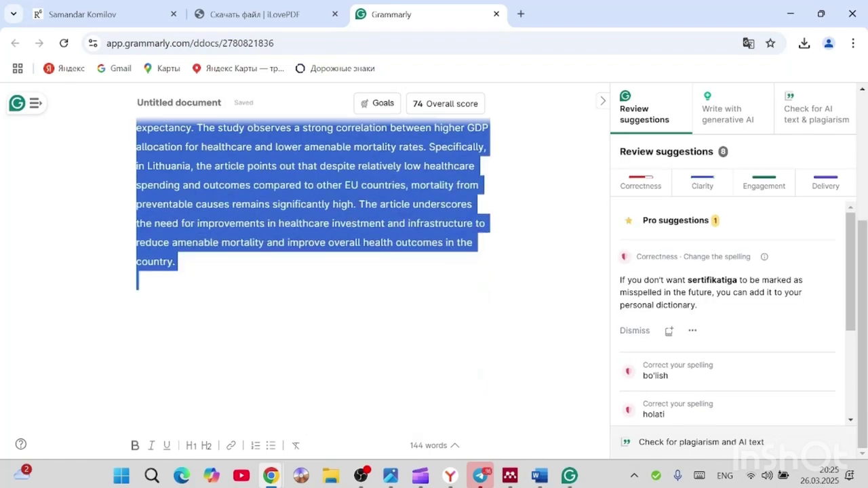
{"action": "key", "text": "ctrl+v"}
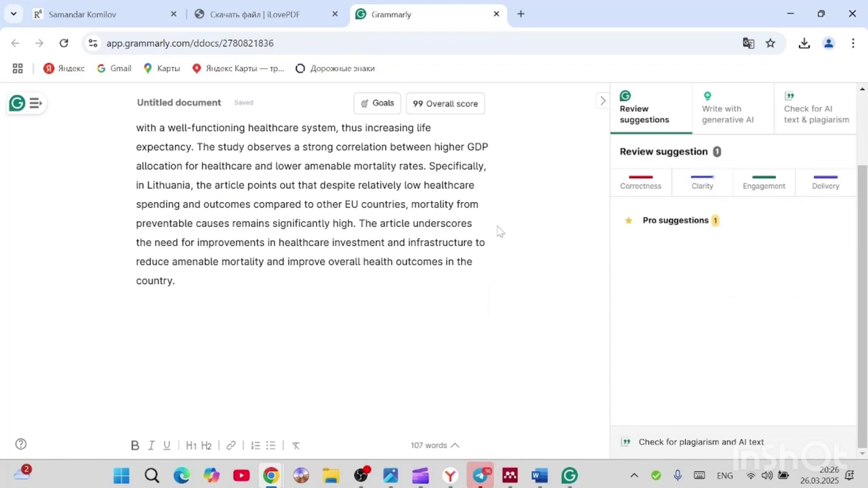
{"action": "scroll", "coordinate": [498, 232], "scroll_direction": "up", "scroll_amount": 3}
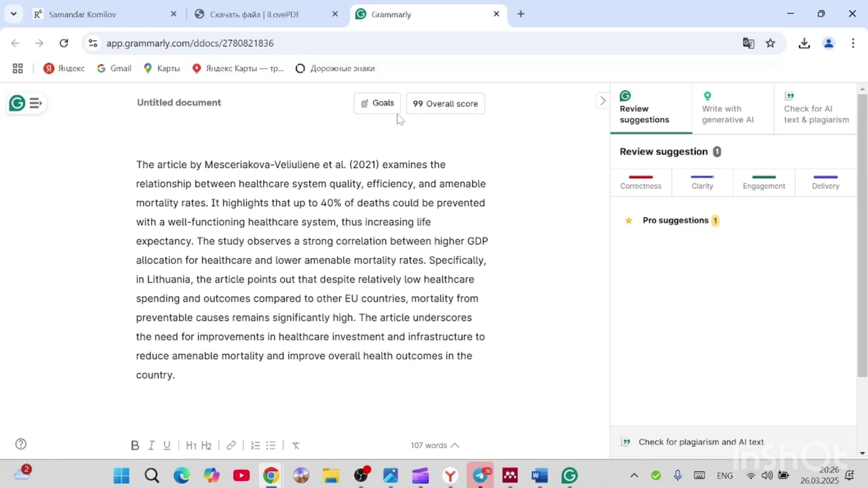
{"action": "left_click", "coordinate": [630, 223]}
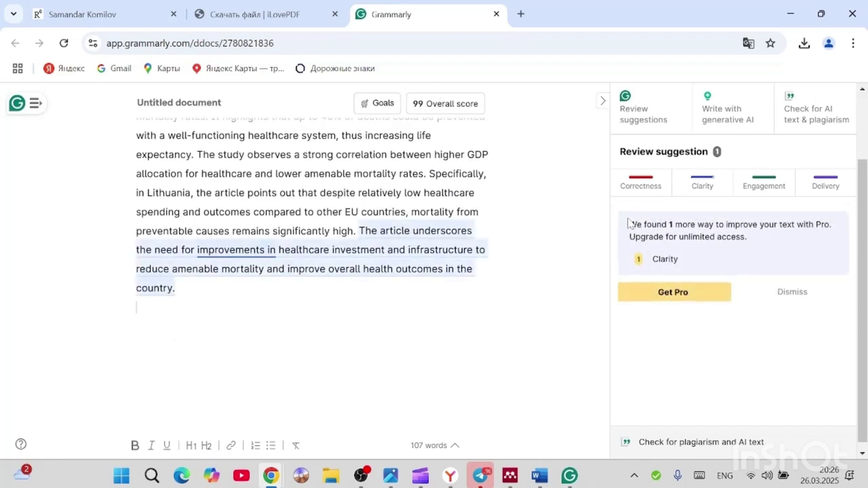
{"action": "scroll", "coordinate": [500, 283], "scroll_direction": "up", "scroll_amount": 2}
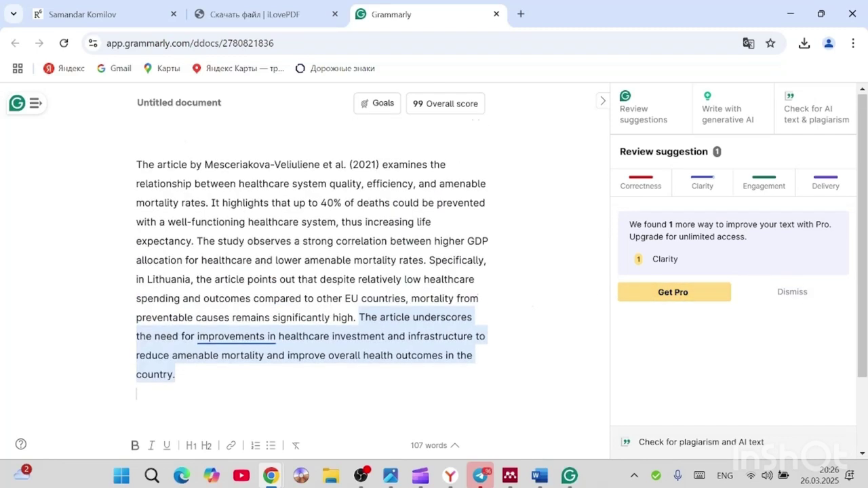
- Introduce test errors by lowercasing "The" in "The study observes" and deleting the period after "amenable mortality rates" in the first sentence
{"action": "left_click", "coordinate": [836, 293]}
{"action": "key", "text": "BackSpace"}
{"action": "type", "text": "t"}
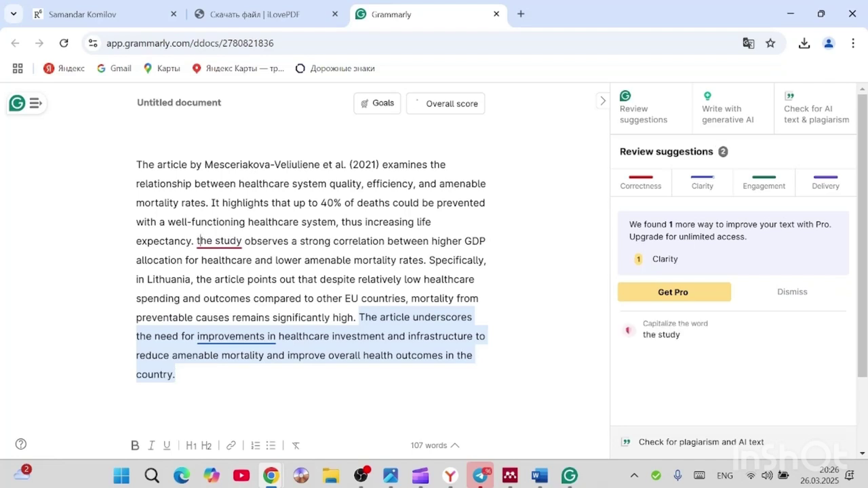
{"action": "key", "text": "BackSpace"}
{"action": "key", "text": "BackSpace"}
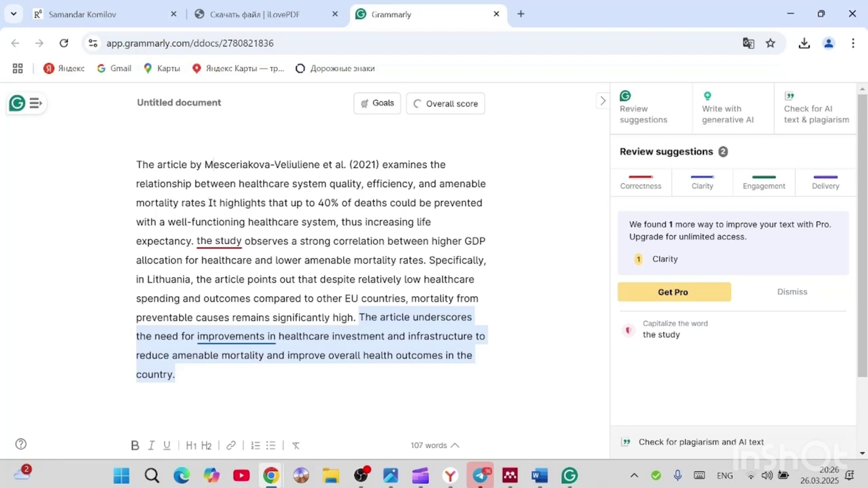
- Change the initial of the cited author's surname to lowercase "m" and insert a line break right after that letter
{"action": "left_click", "coordinate": [213, 164]}
{"action": "key", "text": "BackSpace"}
{"action": "type", "text": "m"}
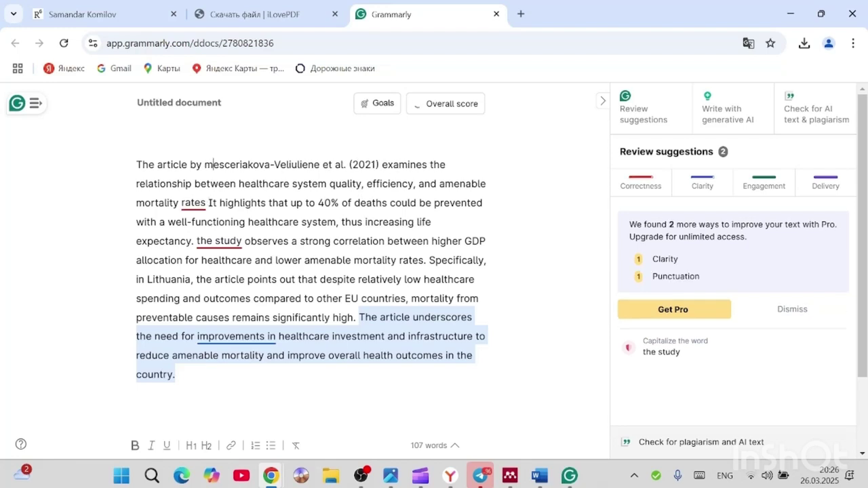
{"action": "key", "text": "Return"}
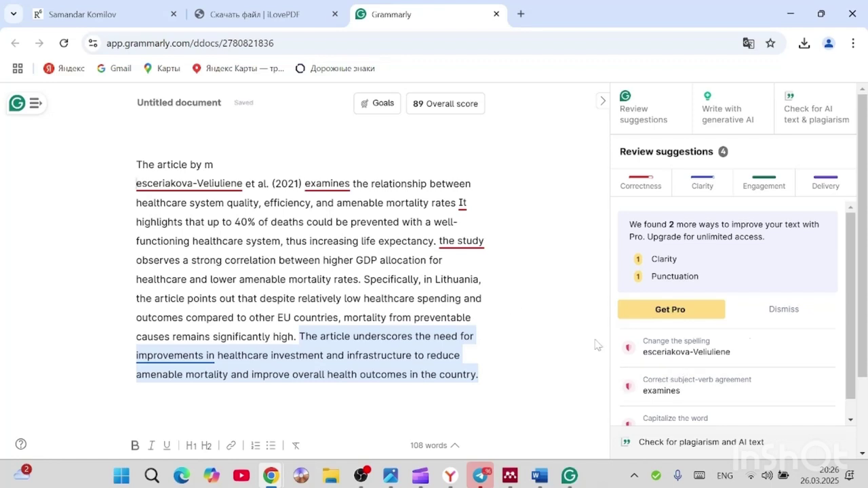
- Dismiss the spelling suggestion for the author's surname and accept the corrections "examine" and "The study"
{"action": "left_click", "coordinate": [671, 332]}
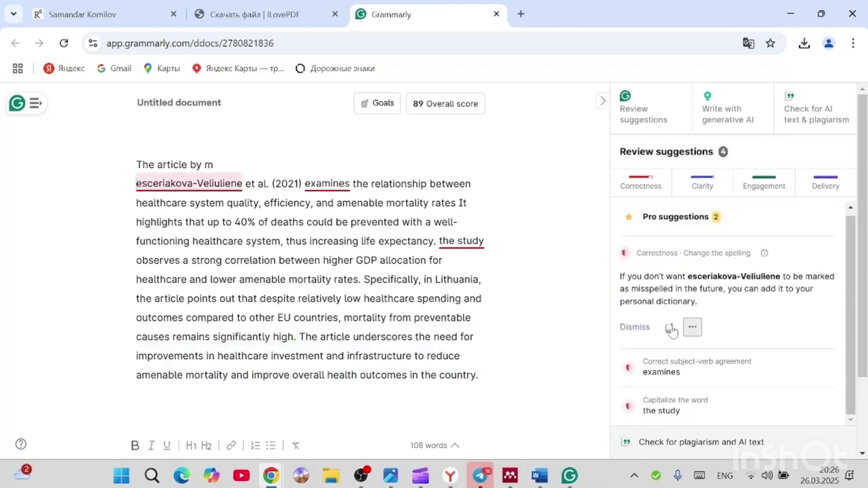
{"action": "left_click", "coordinate": [632, 328]}
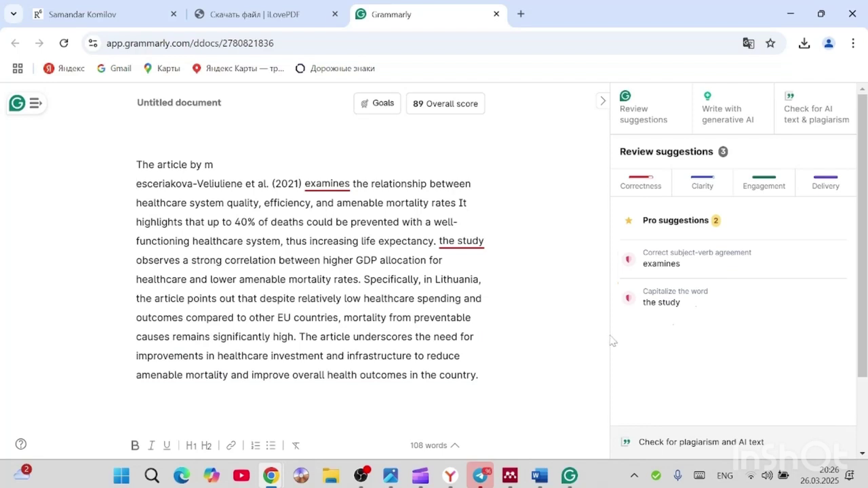
{"action": "left_click", "coordinate": [631, 263]}
{"action": "left_click", "coordinate": [638, 305]}
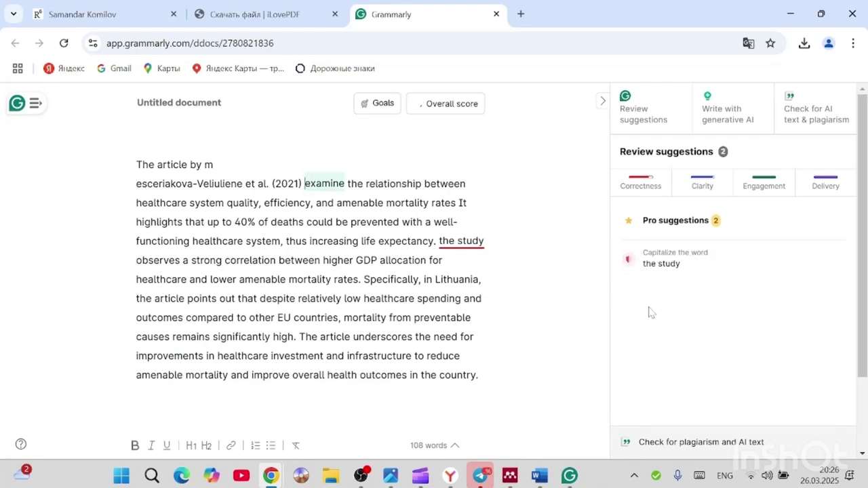
{"action": "left_click", "coordinate": [623, 264]}
{"action": "left_click", "coordinate": [637, 305]}
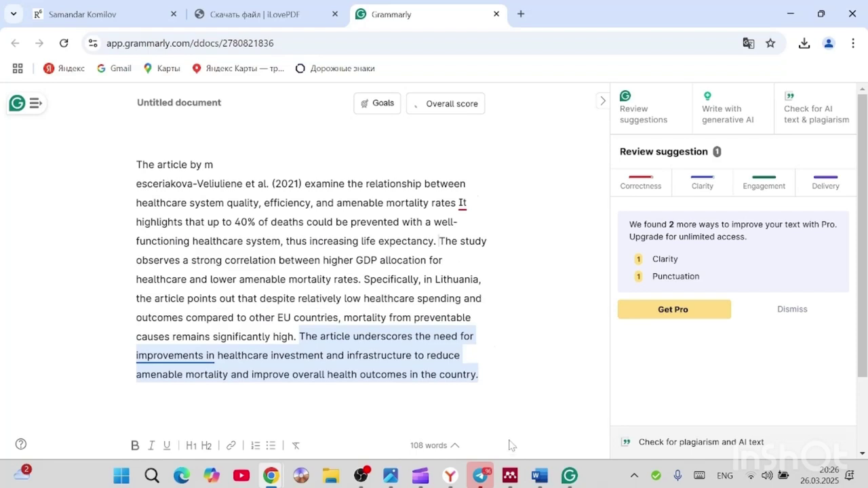
- Check the research task list image in the photo viewer, return to Chrome and close the Grammarly document
{"action": "mouse_move", "coordinate": [392, 475]}
{"action": "left_click", "coordinate": [397, 415]}
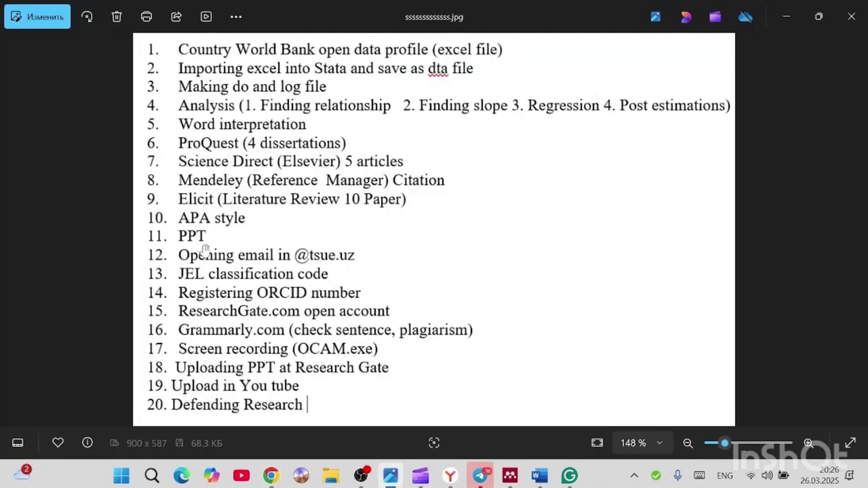
{"action": "mouse_move", "coordinate": [266, 479]}
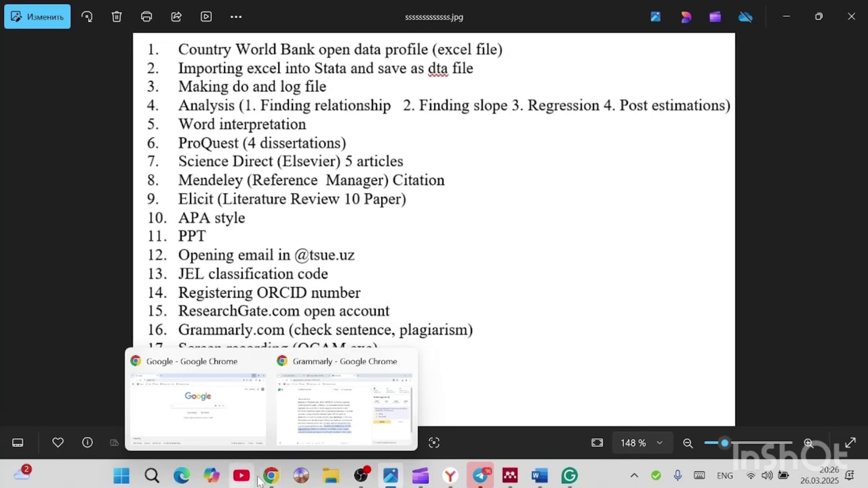
{"action": "left_click", "coordinate": [291, 437]}
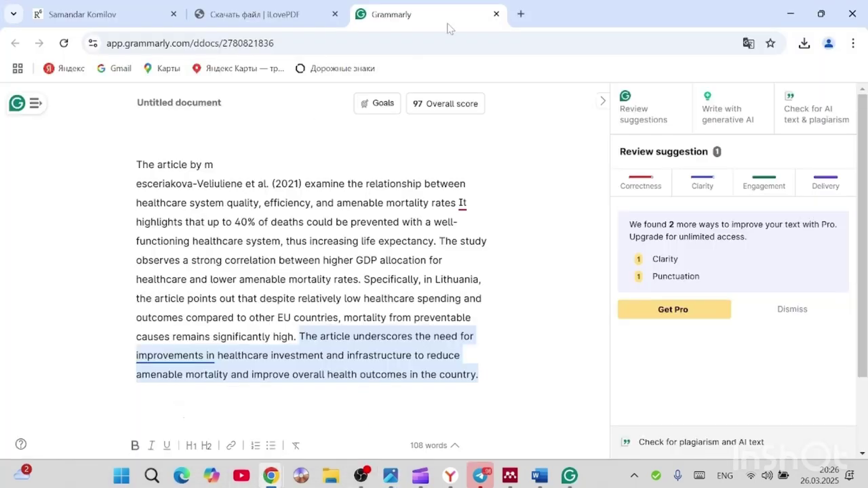
{"action": "left_click", "coordinate": [495, 13]}
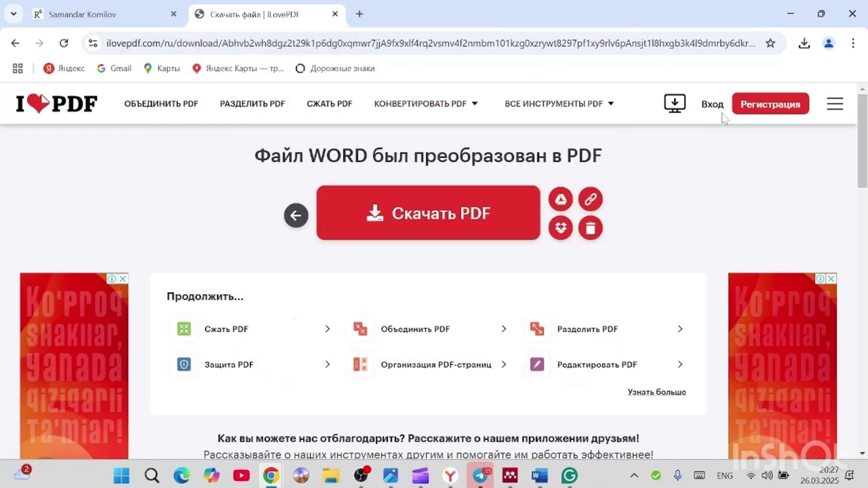
- Download the converted PDF from iLovePDF and open the earlier download "word lithuania done+++.pdf" in the browser
{"action": "left_click", "coordinate": [461, 219]}
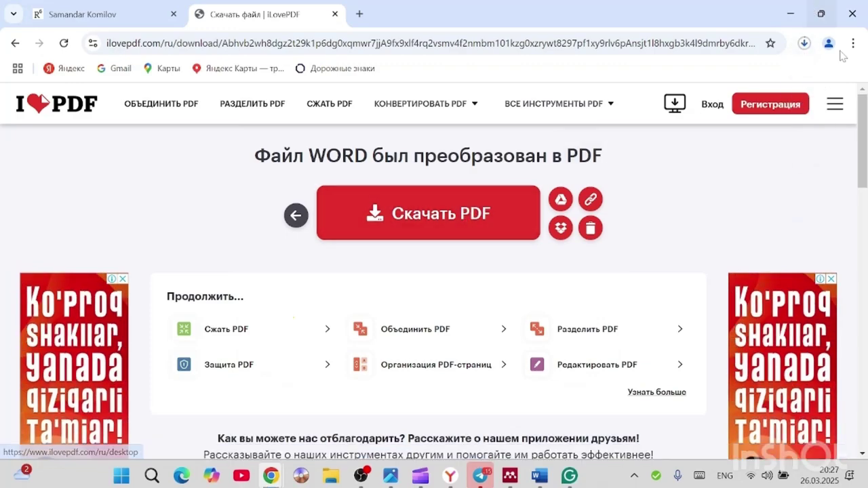
{"action": "scroll", "coordinate": [449, 321], "scroll_direction": "down", "scroll_amount": 4}
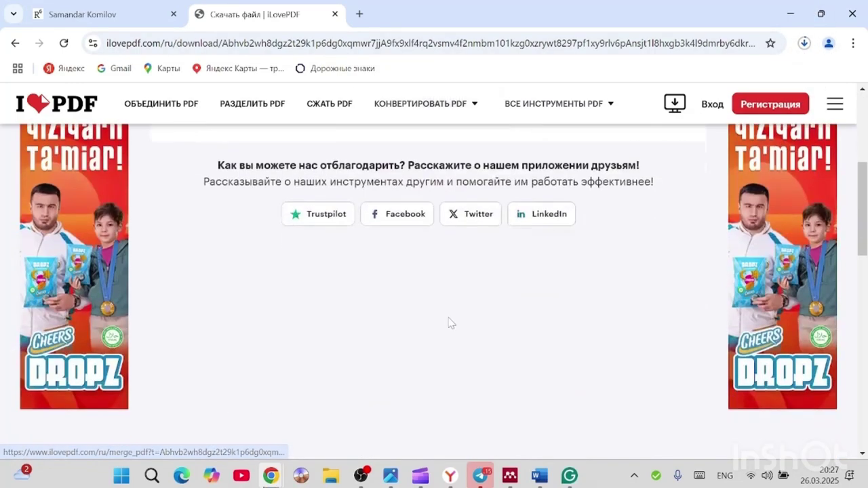
{"action": "scroll", "coordinate": [449, 322], "scroll_direction": "up", "scroll_amount": 4}
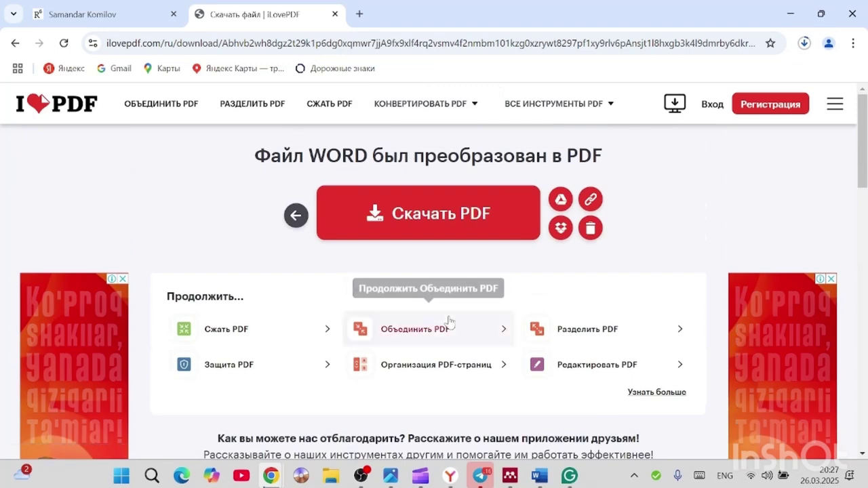
{"action": "left_click", "coordinate": [805, 43]}
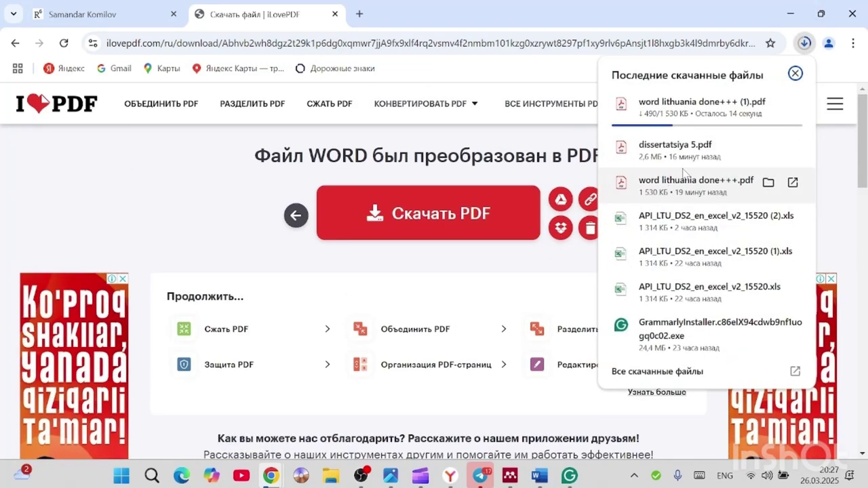
{"action": "left_click", "coordinate": [720, 194]}
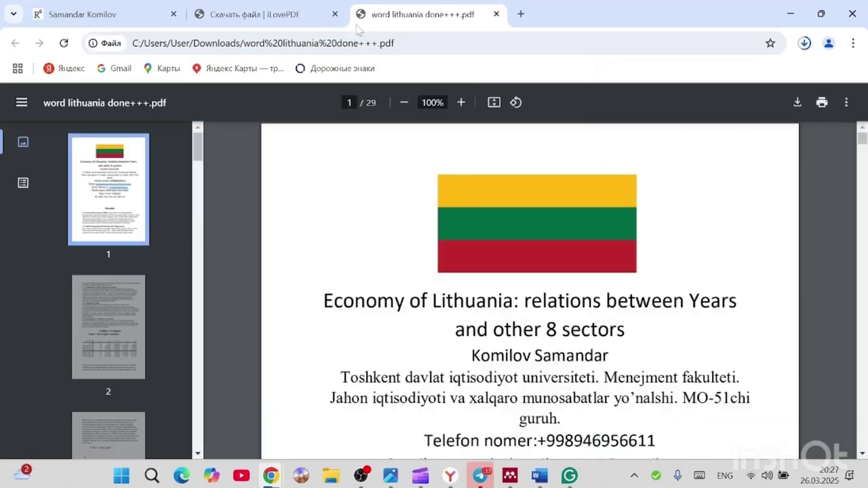
- Go back from the iLovePDF download page to the new tab page, search Google for "i lovepdf" and open the iLovePDF home page
{"action": "left_click", "coordinate": [285, 14]}
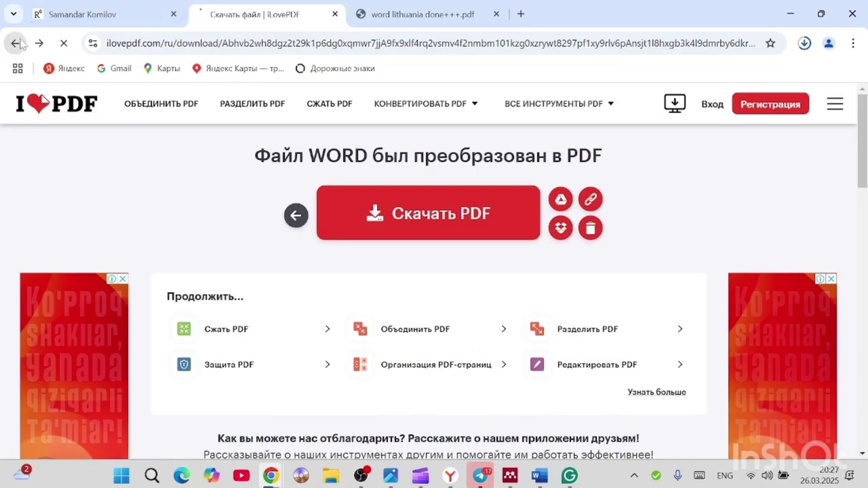
{"action": "key", "text": "alt+Left"}
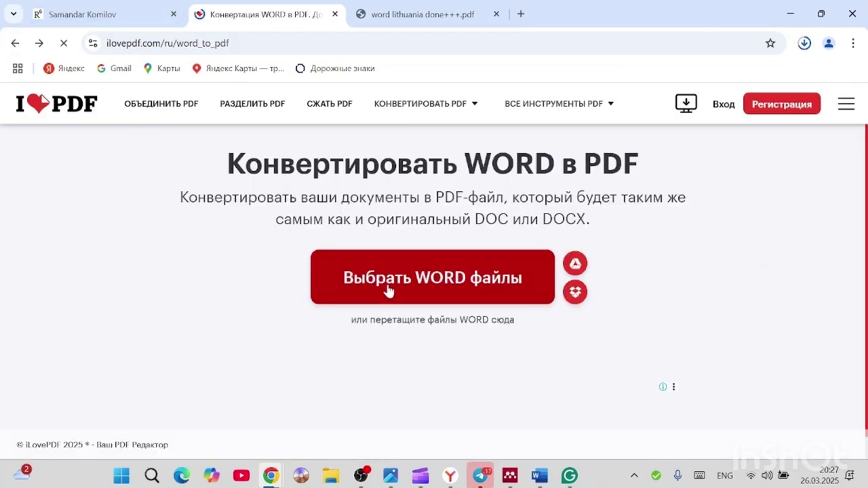
{"action": "left_click", "coordinate": [15, 43]}
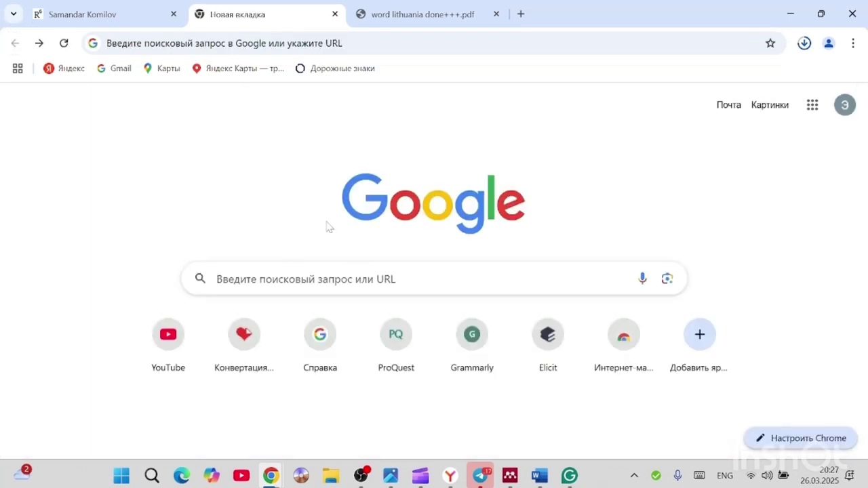
{"action": "left_click", "coordinate": [214, 279]}
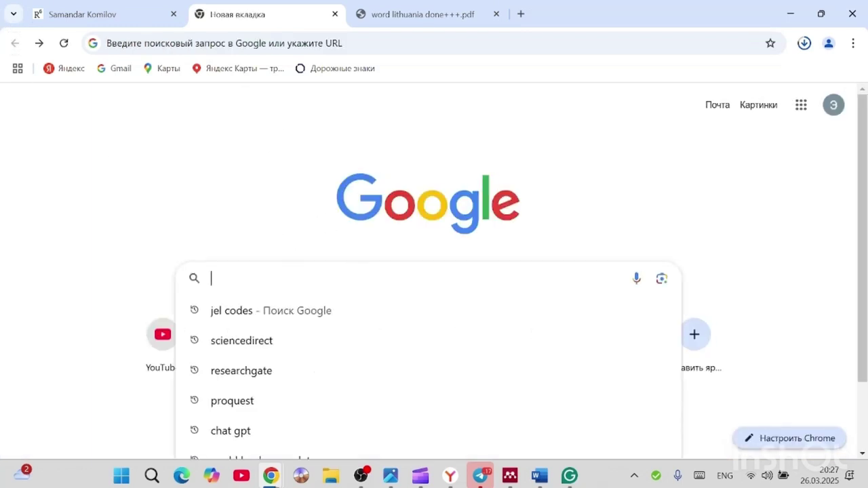
{"action": "type", "text": "i"}
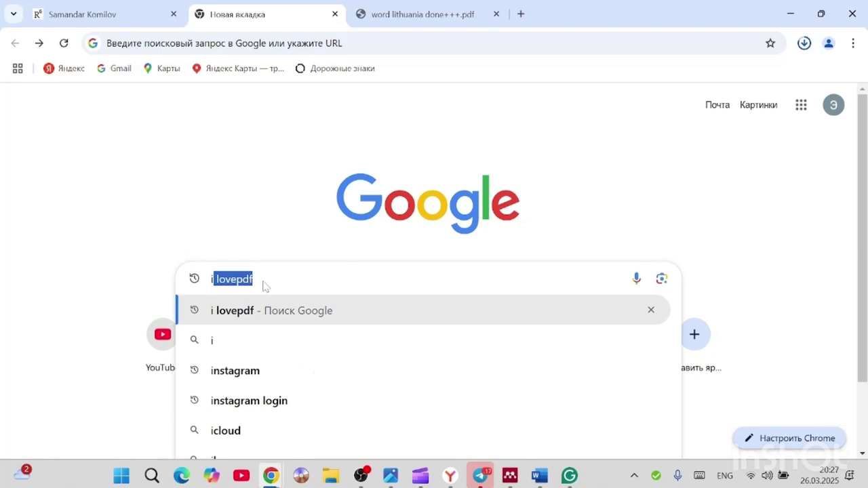
{"action": "left_click", "coordinate": [275, 316]}
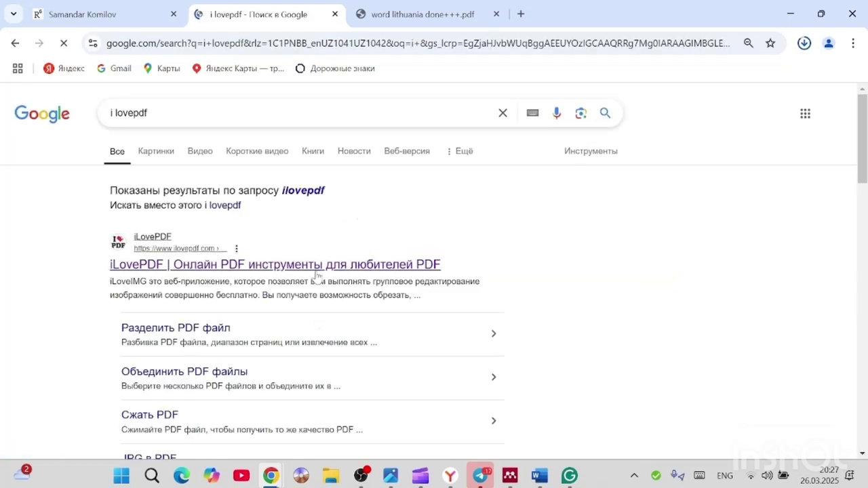
{"action": "left_click", "coordinate": [316, 266]}
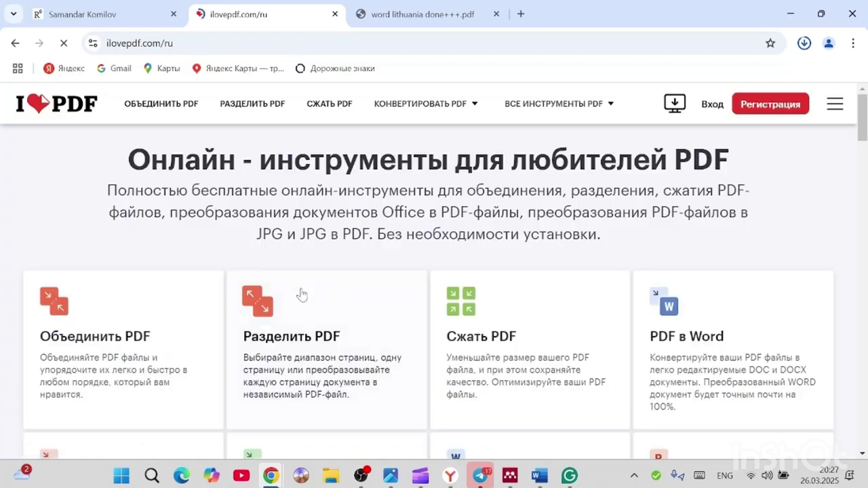
- Look through the PDF tools offered on the iLovePDF home page and return to the Word to PDF converter
{"action": "scroll", "coordinate": [375, 243], "scroll_direction": "down", "scroll_amount": 3}
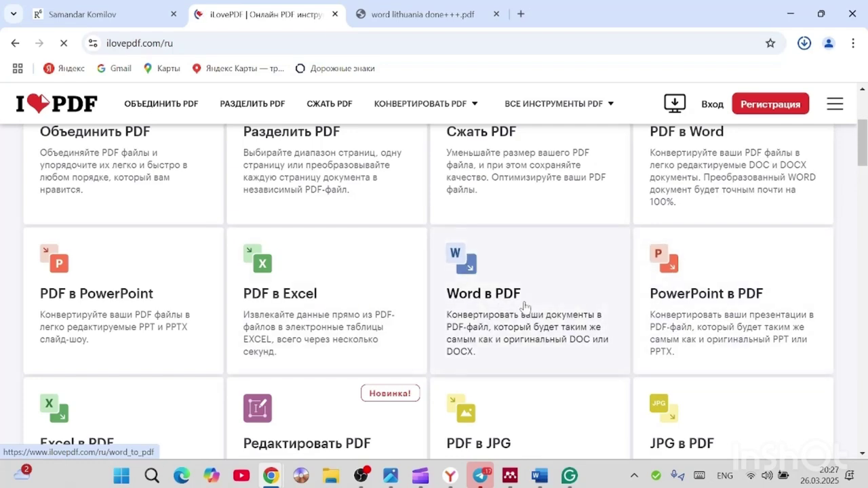
{"action": "scroll", "coordinate": [548, 298], "scroll_direction": "up", "scroll_amount": 2}
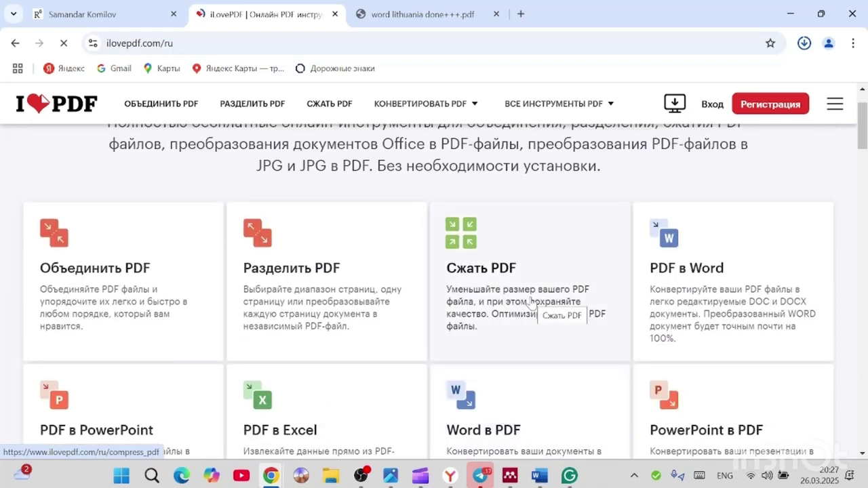
{"action": "scroll", "coordinate": [533, 302], "scroll_direction": "down", "scroll_amount": 5}
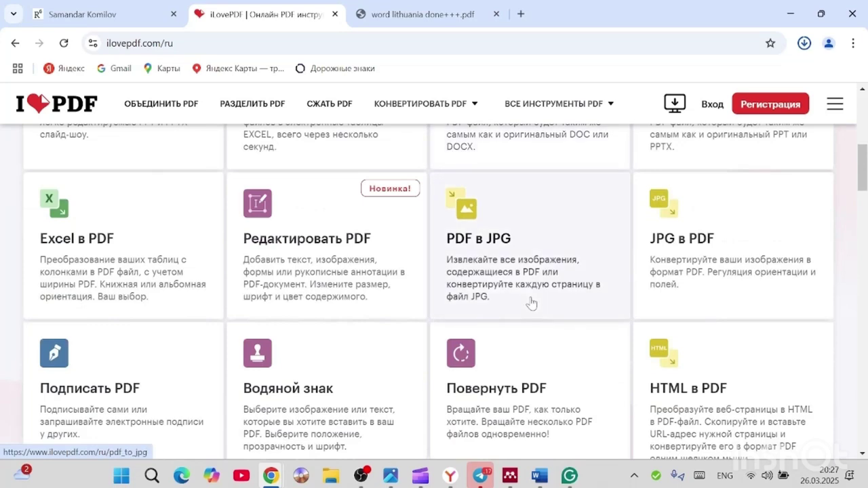
{"action": "scroll", "coordinate": [531, 303], "scroll_direction": "down", "scroll_amount": 4}
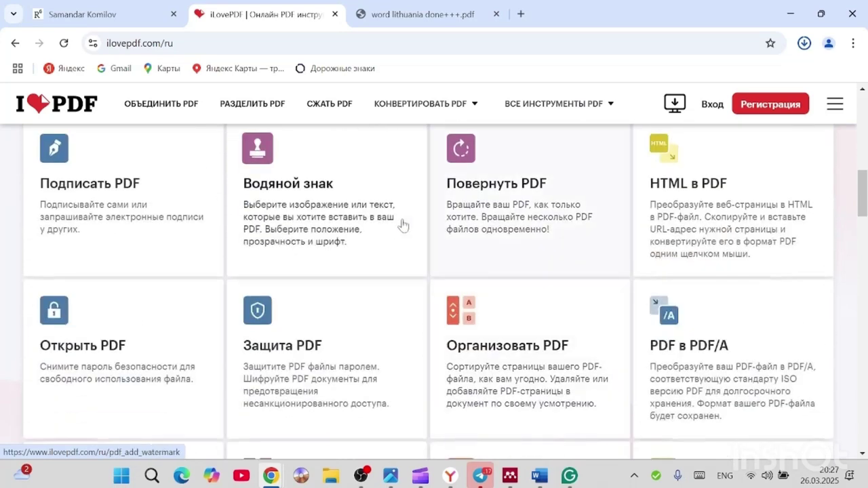
{"action": "scroll", "coordinate": [518, 234], "scroll_direction": "down", "scroll_amount": 3}
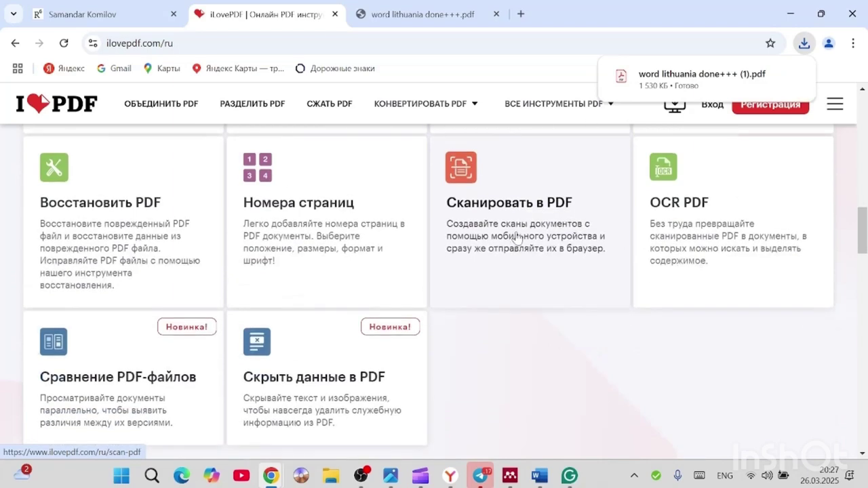
{"action": "scroll", "coordinate": [516, 235], "scroll_direction": "up", "scroll_amount": 10}
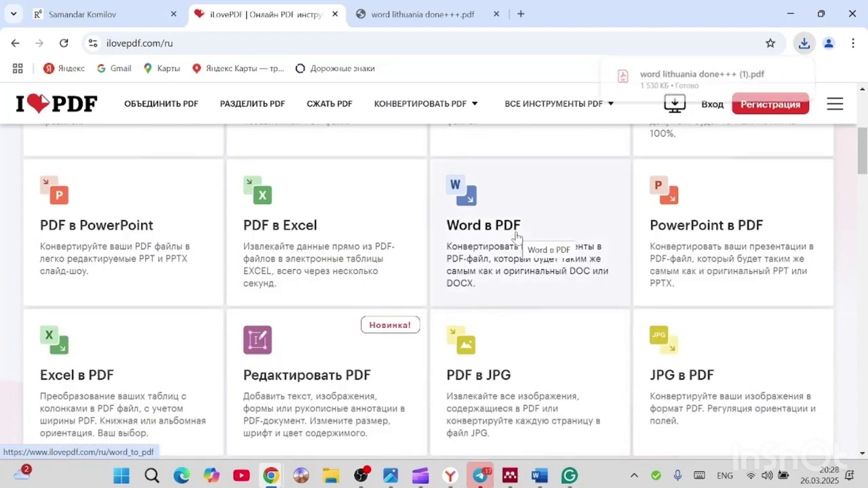
- Find the PDF to PowerPoint tool on the iLovePDF home page and open its converter
{"action": "scroll", "coordinate": [516, 235], "scroll_direction": "up", "scroll_amount": 3}
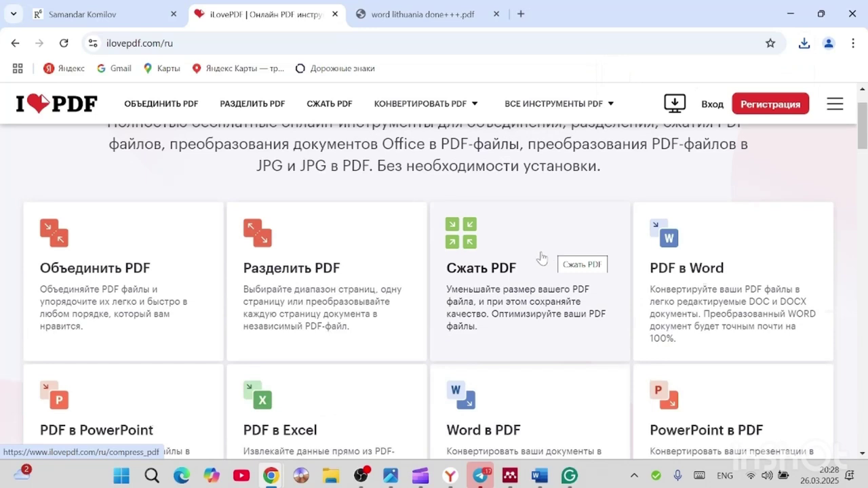
{"action": "scroll", "coordinate": [509, 291], "scroll_direction": "down", "scroll_amount": 1}
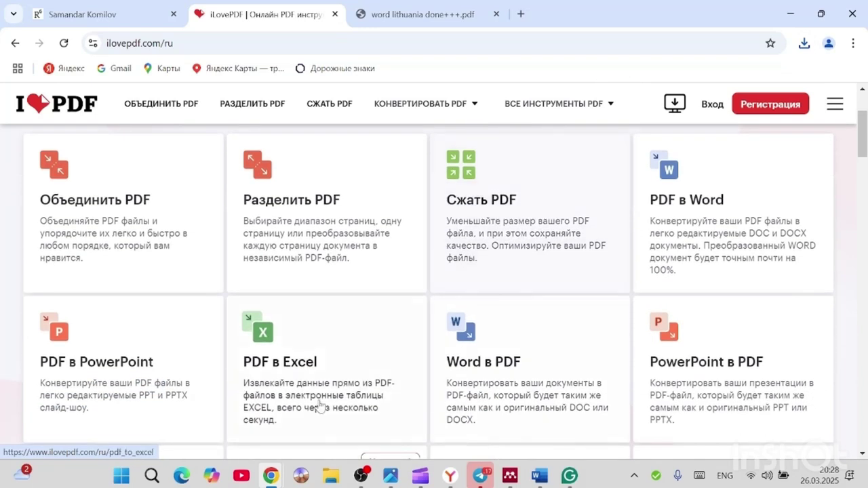
{"action": "left_click", "coordinate": [152, 346]}
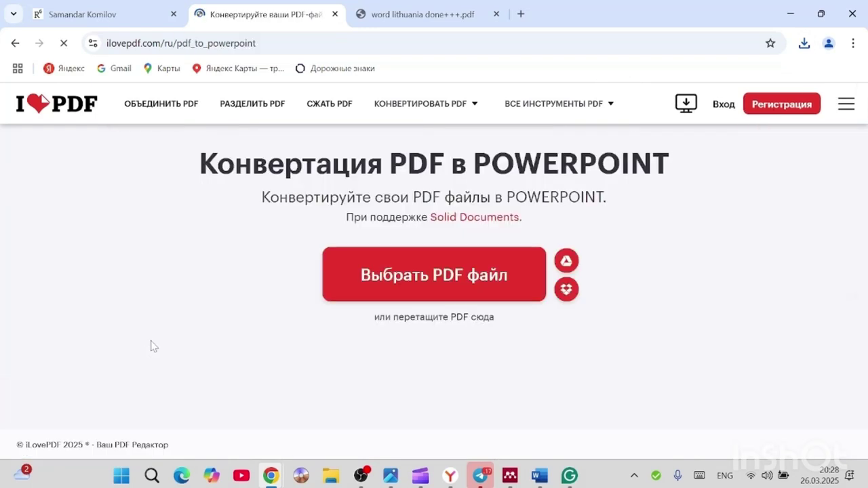
- Try to load "word lithuania done+++ (1)" from the Downloads folder into the PDF to PowerPoint converter
{"action": "left_click", "coordinate": [453, 281]}
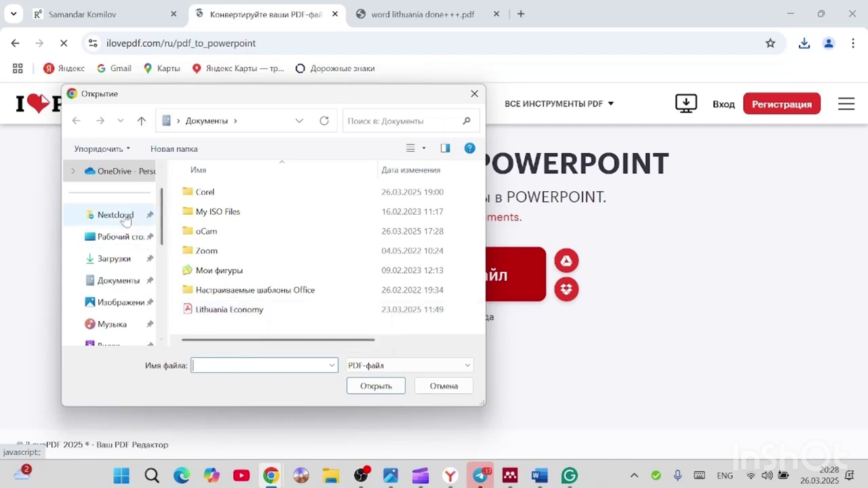
{"action": "left_click", "coordinate": [121, 238]}
{"action": "left_click", "coordinate": [122, 258]}
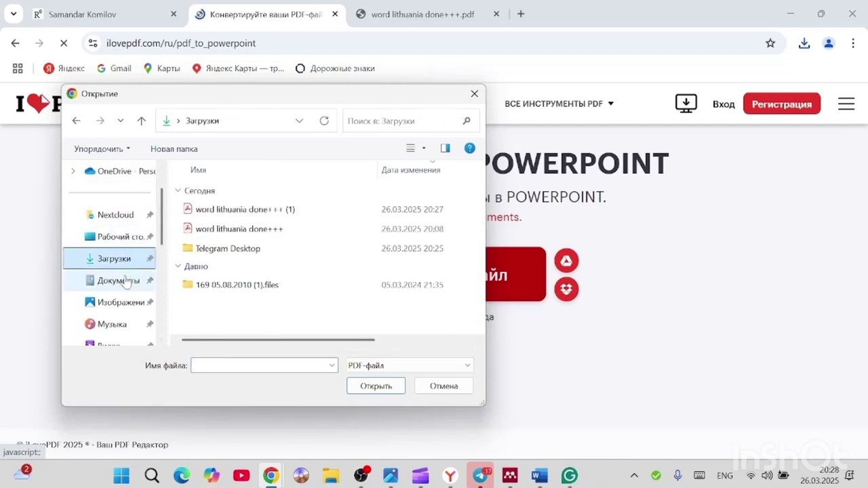
{"action": "double_click", "coordinate": [232, 210]}
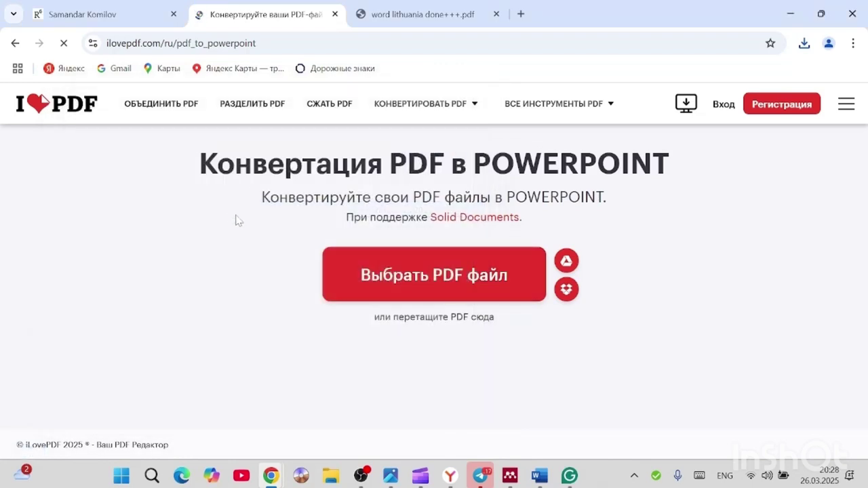
{"action": "mouse_move", "coordinate": [402, 103]}
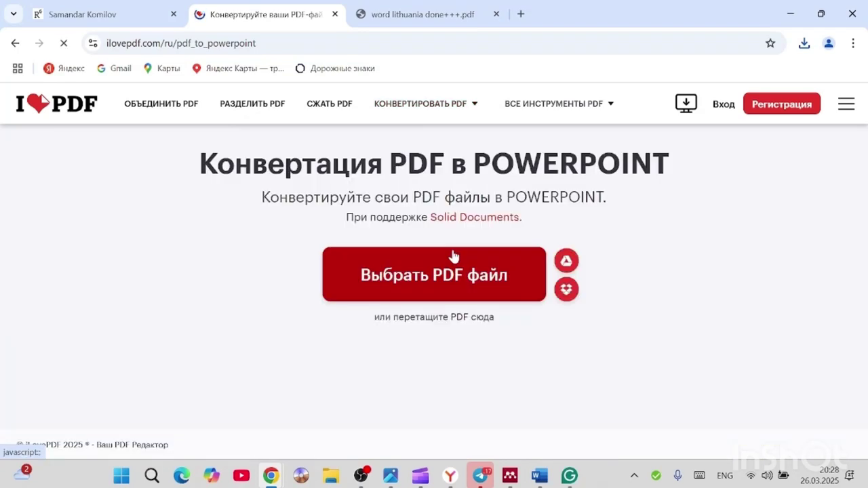
{"action": "left_click", "coordinate": [440, 275]}
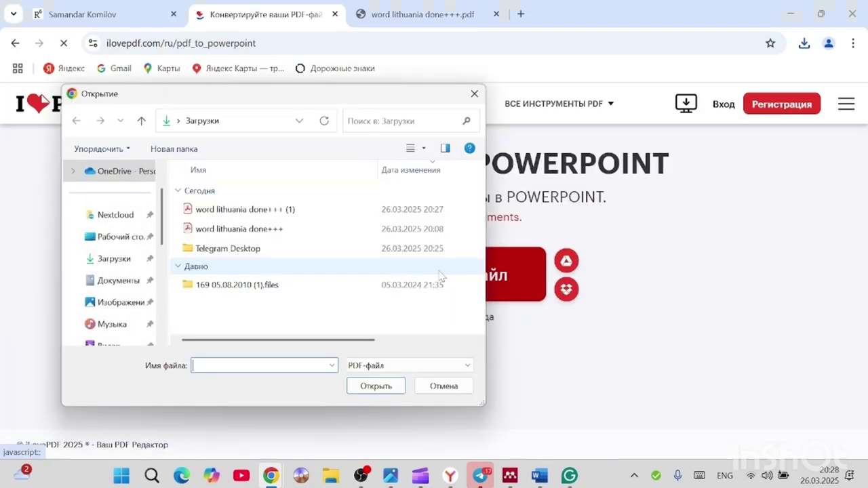
{"action": "left_click", "coordinate": [474, 94]}
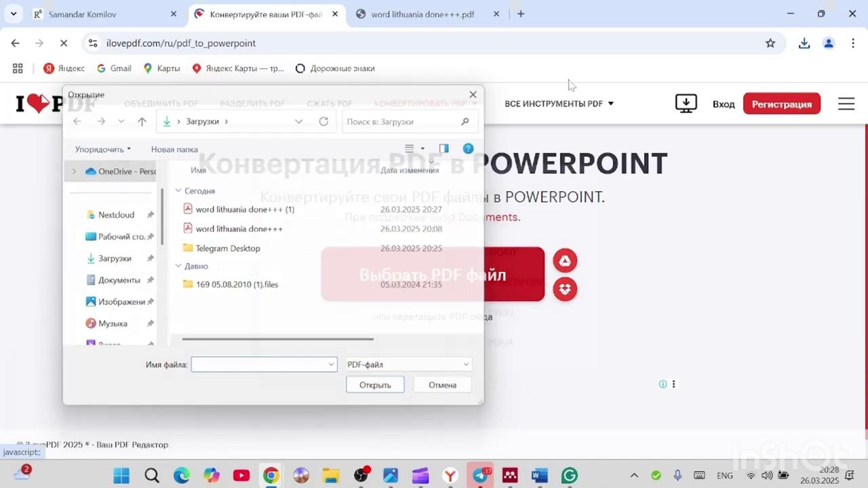
- Convert the recently downloaded "word lithuania done+++ (1).pdf" to a PPTX presentation and download it
{"action": "left_click", "coordinate": [805, 42]}
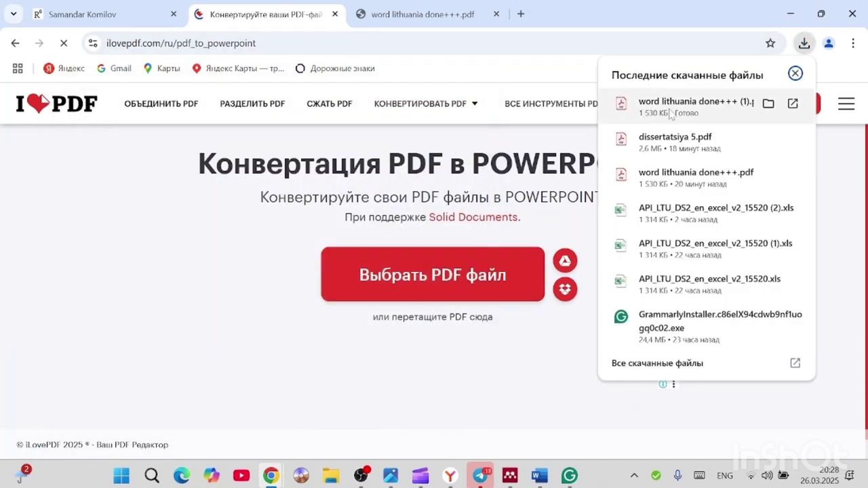
{"action": "left_click_drag", "start_coordinate": [670, 113], "coordinate": [468, 275]}
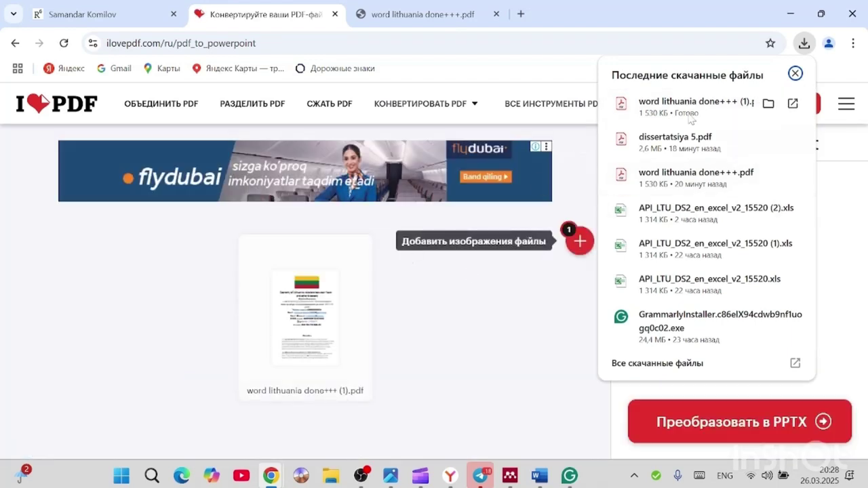
{"action": "left_click", "coordinate": [800, 76]}
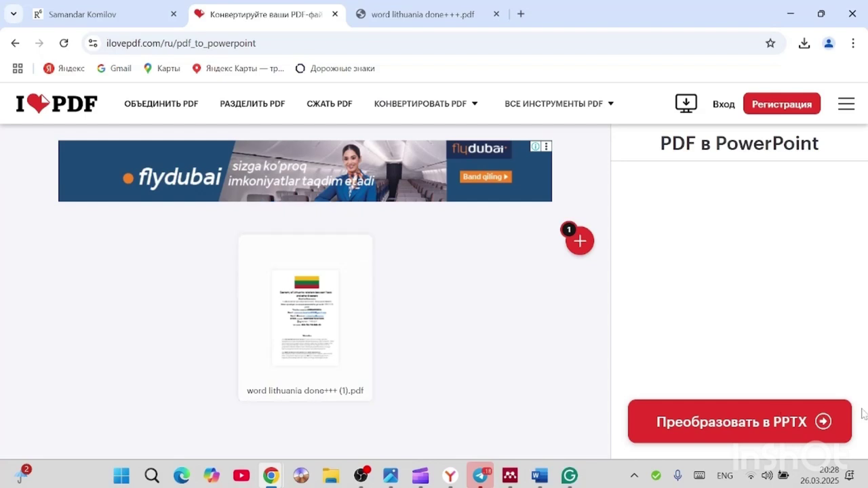
{"action": "left_click", "coordinate": [761, 422]}
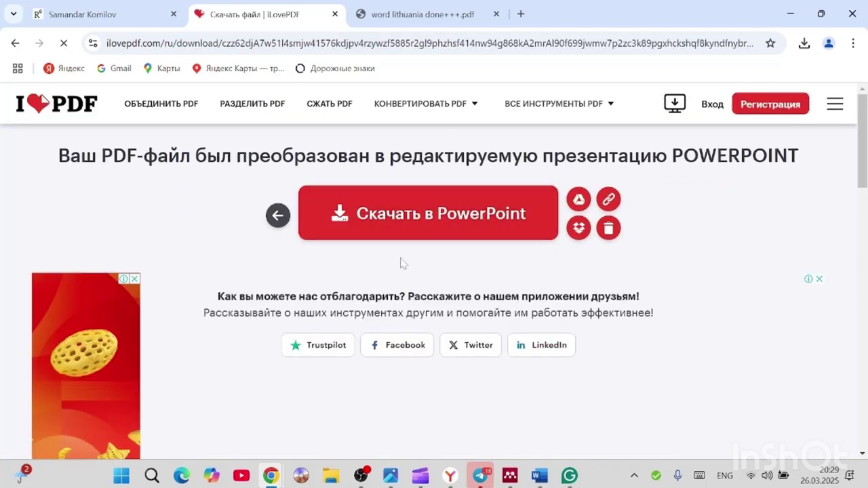
{"action": "left_click", "coordinate": [444, 215]}
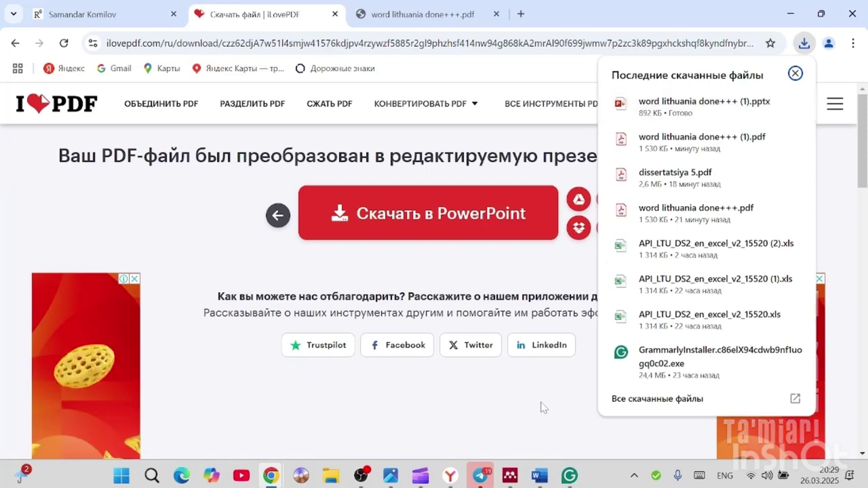
- Check the research task list image in the photo viewer and switch to the ResearchGate profile in Chrome
{"action": "left_click", "coordinate": [393, 476]}
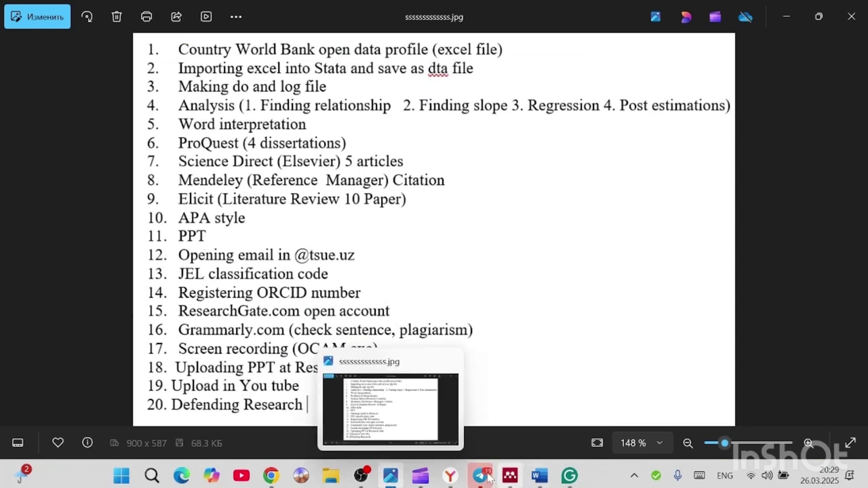
{"action": "mouse_move", "coordinate": [481, 480]}
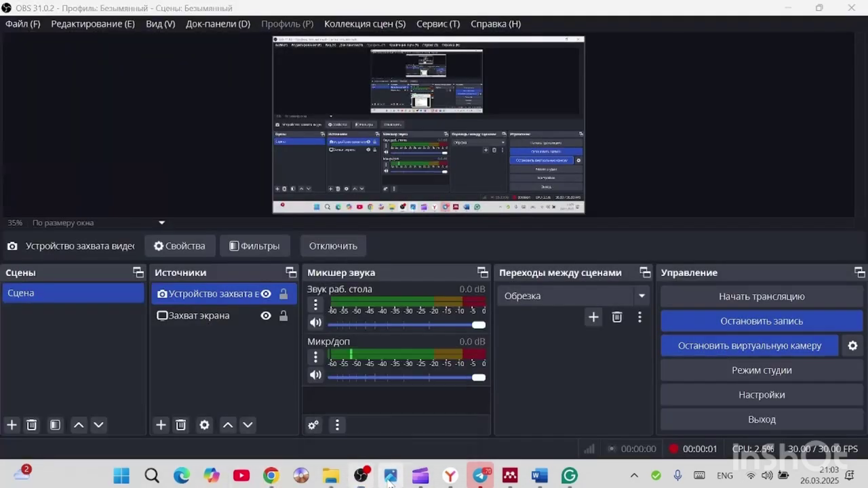
{"action": "key", "text": "alt+Tab"}
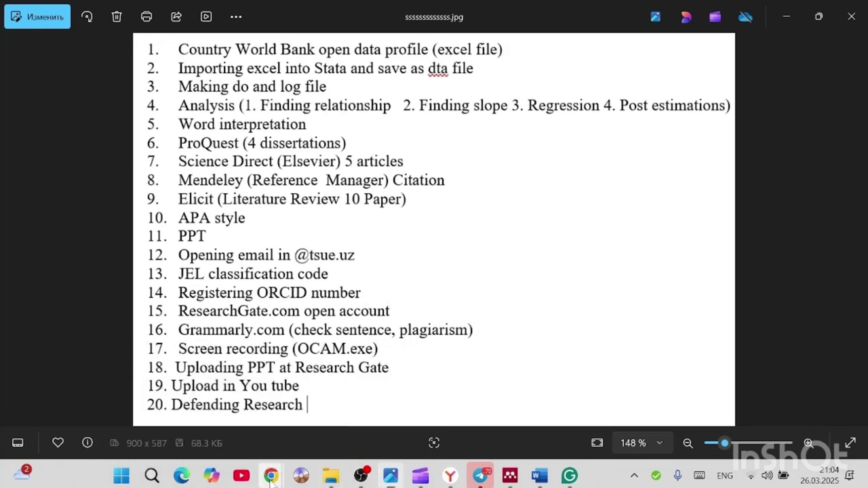
{"action": "mouse_move", "coordinate": [272, 476]}
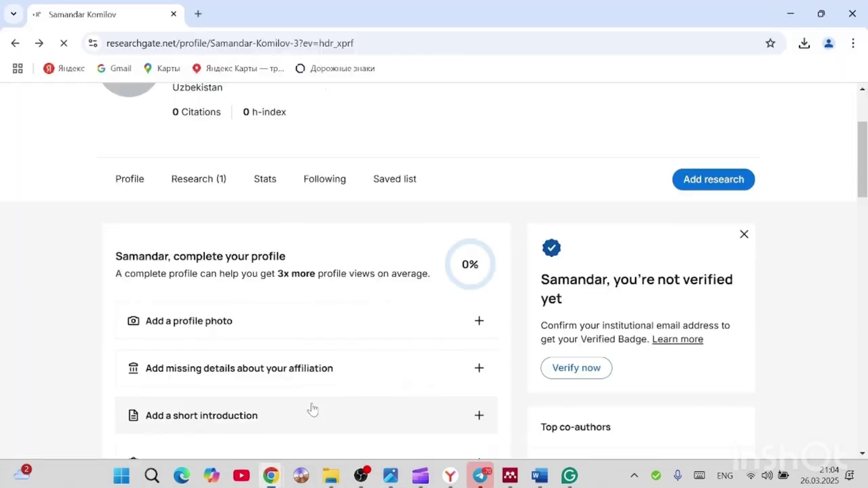
{"action": "left_click", "coordinate": [310, 409]}
- Review the ResearchGate profile and its research items, including the "Lithuania's economy" article, and dismiss the translation prompt
{"action": "scroll", "coordinate": [297, 228], "scroll_direction": "up", "scroll_amount": 2}
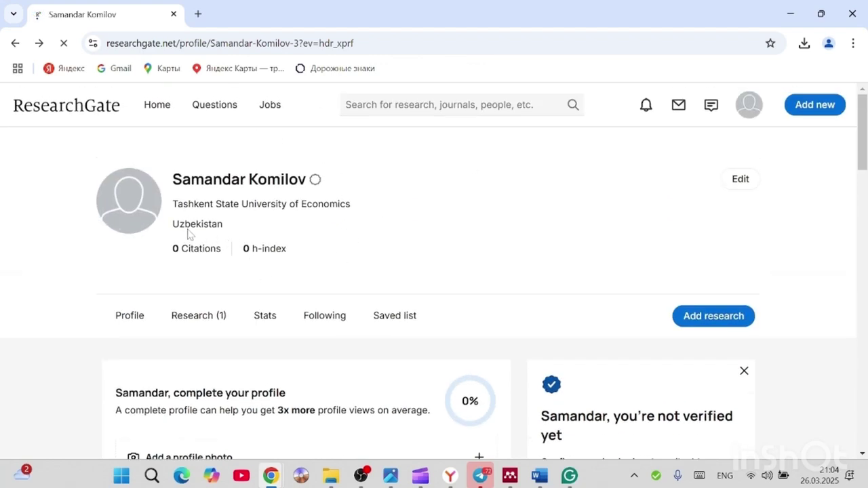
{"action": "scroll", "coordinate": [543, 321], "scroll_direction": "down", "scroll_amount": 2}
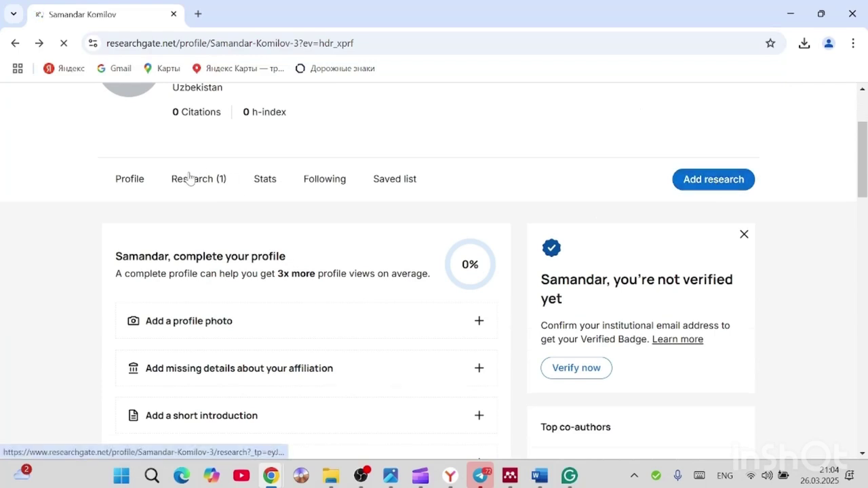
{"action": "left_click", "coordinate": [234, 185]}
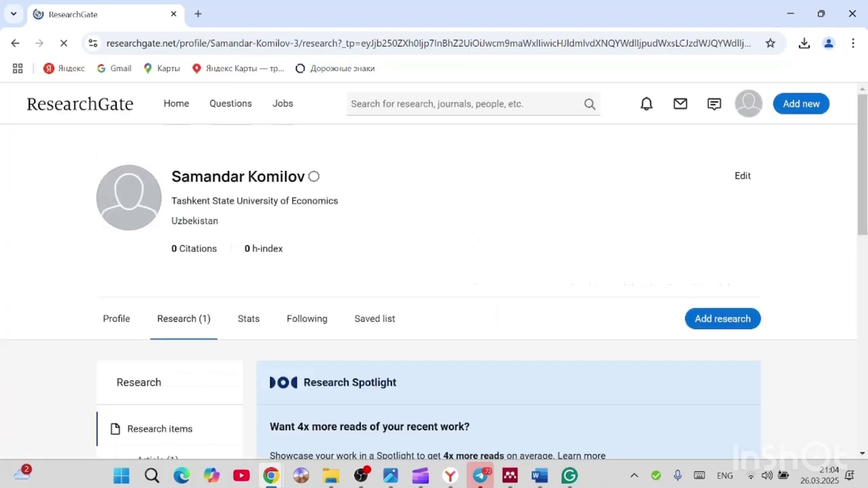
{"action": "scroll", "coordinate": [316, 261], "scroll_direction": "down", "scroll_amount": 4}
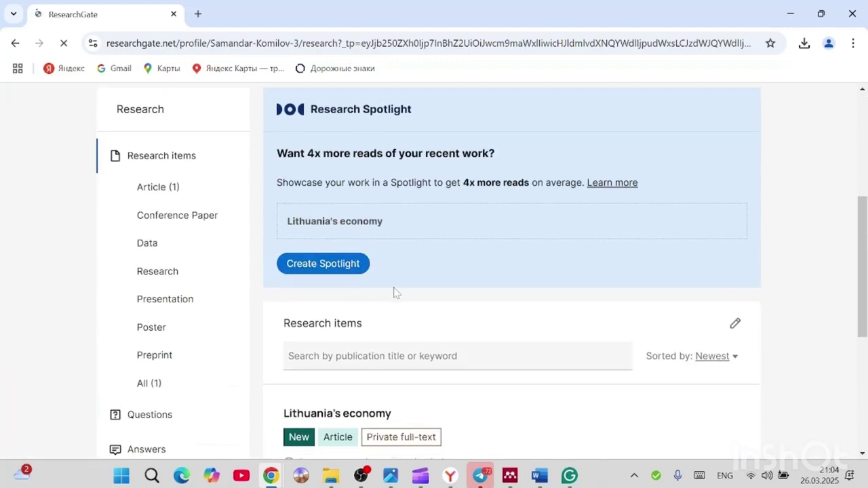
{"action": "scroll", "coordinate": [396, 293], "scroll_direction": "down", "scroll_amount": 2}
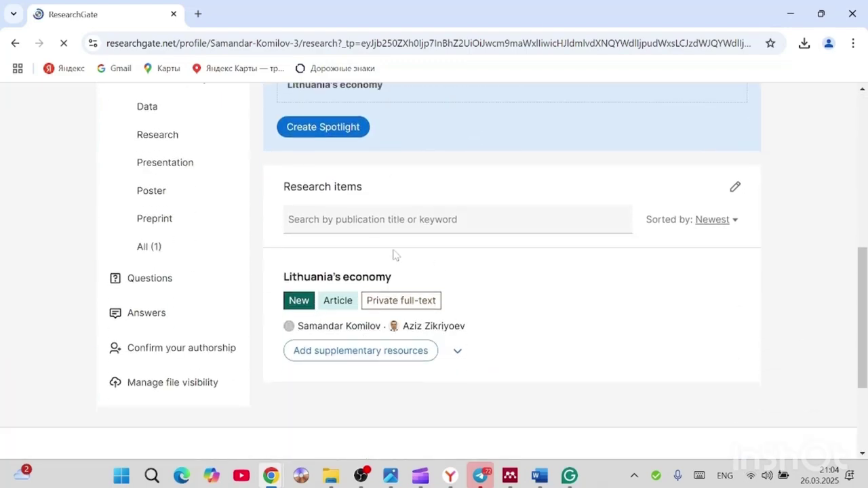
{"action": "scroll", "coordinate": [320, 283], "scroll_direction": "up", "scroll_amount": 5}
{"action": "scroll", "coordinate": [307, 285], "scroll_direction": "up", "scroll_amount": 1}
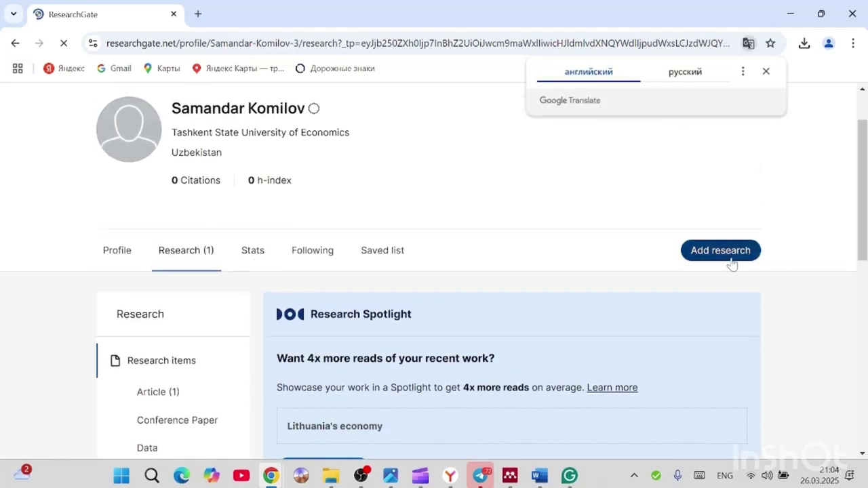
{"action": "left_click", "coordinate": [765, 71]}
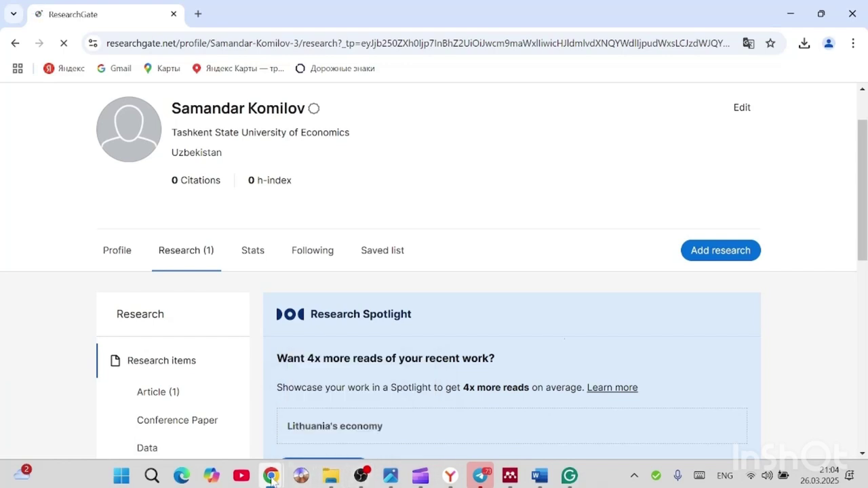
- Switch to the PERRLA window and go back from the paper editor to the PERRLA home page
{"action": "mouse_move", "coordinate": [271, 475]}
{"action": "left_click", "coordinate": [236, 428]}
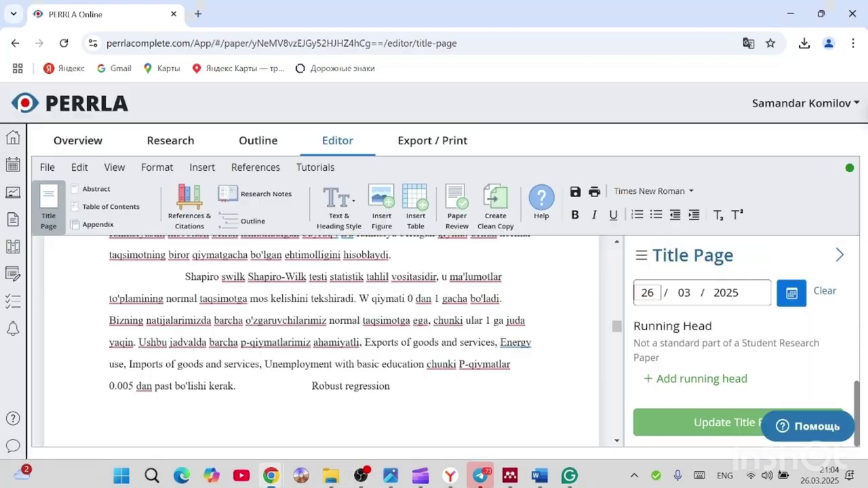
{"action": "left_click", "coordinate": [15, 44]}
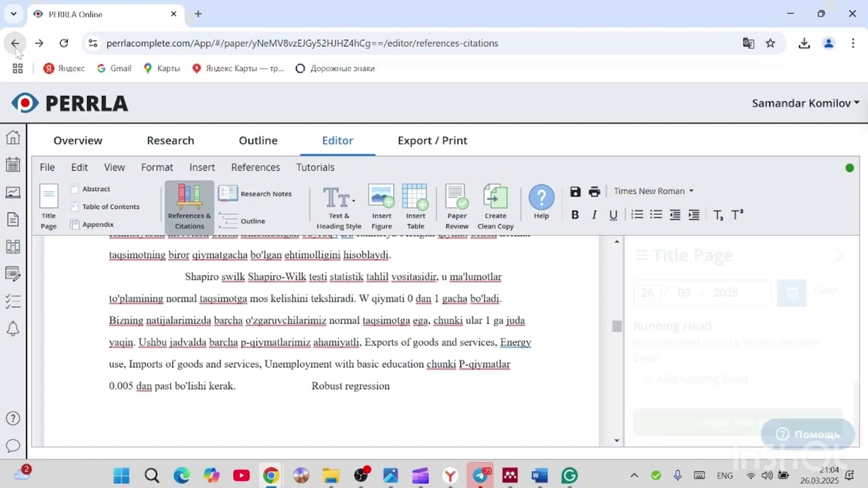
{"action": "left_click", "coordinate": [15, 43]}
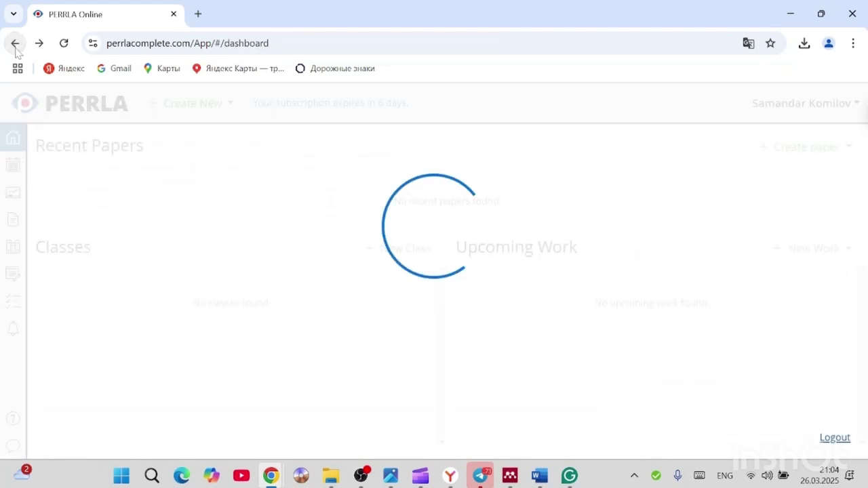
{"action": "left_click", "coordinate": [15, 44]}
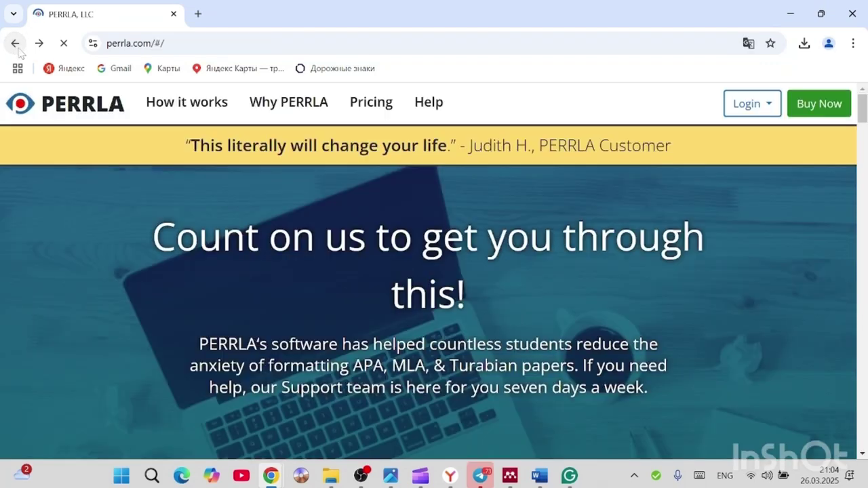
{"action": "left_click", "coordinate": [15, 45]}
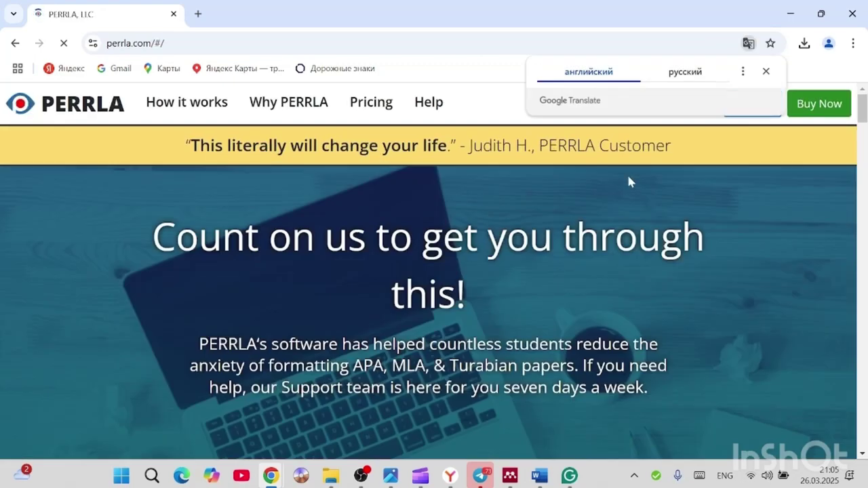
- Dismiss the translation prompt, look over the PERRLA home page and open the PERRLA Online login
{"action": "left_click", "coordinate": [765, 72]}
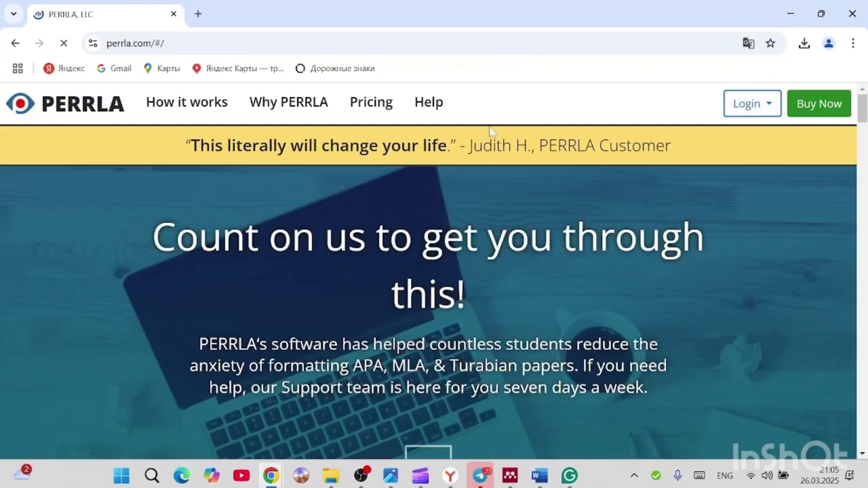
{"action": "scroll", "coordinate": [434, 291], "scroll_direction": "down", "scroll_amount": 2}
{"action": "scroll", "coordinate": [566, 264], "scroll_direction": "down", "scroll_amount": 2}
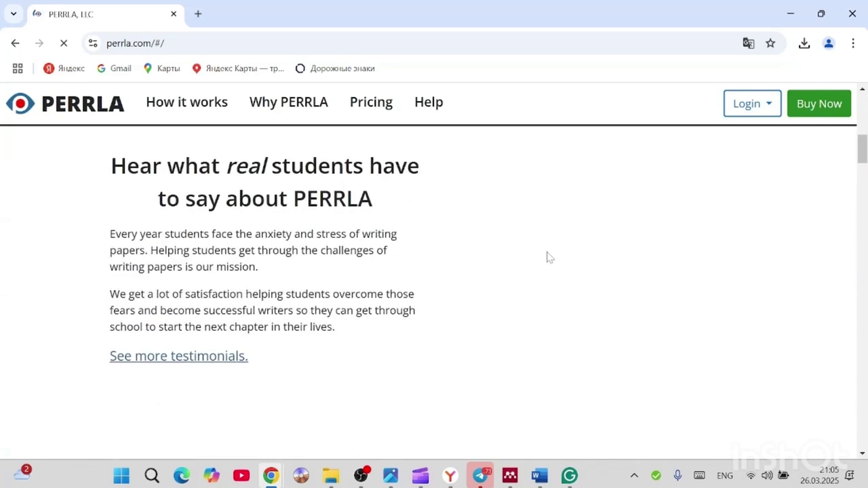
{"action": "scroll", "coordinate": [567, 250], "scroll_direction": "up", "scroll_amount": 7}
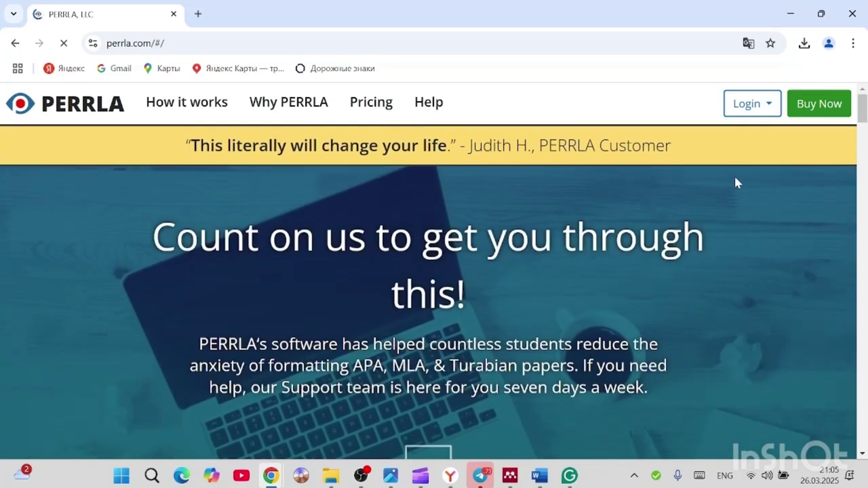
{"action": "left_click", "coordinate": [769, 107]}
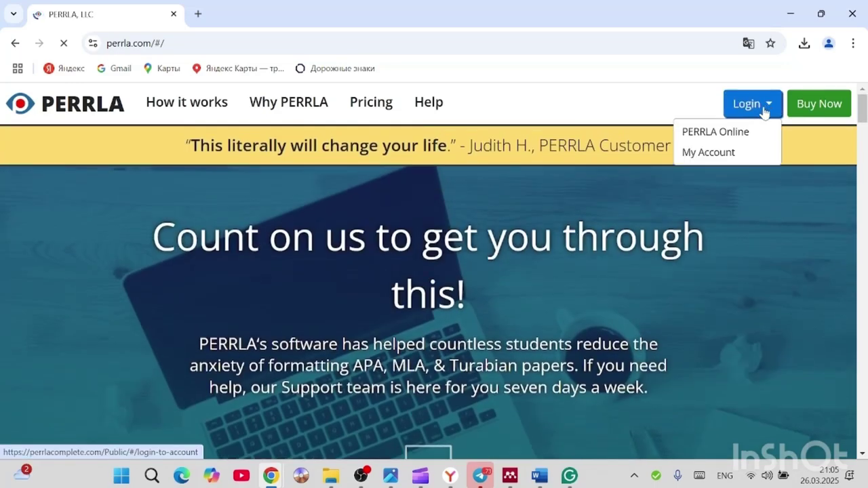
{"action": "left_click", "coordinate": [730, 140]}
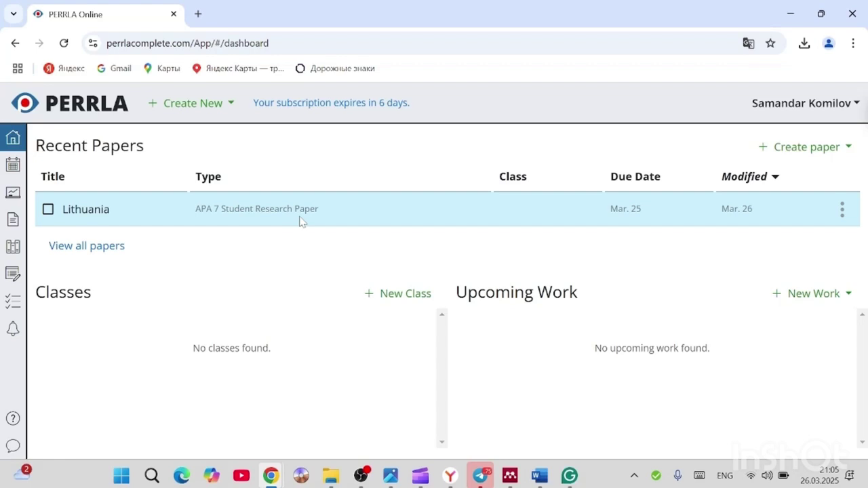
- Look over the PERRLA dashboard's recent papers, classes and upcoming work, including the Lithuania paper's type and completion mark
{"action": "double_click", "coordinate": [273, 210]}
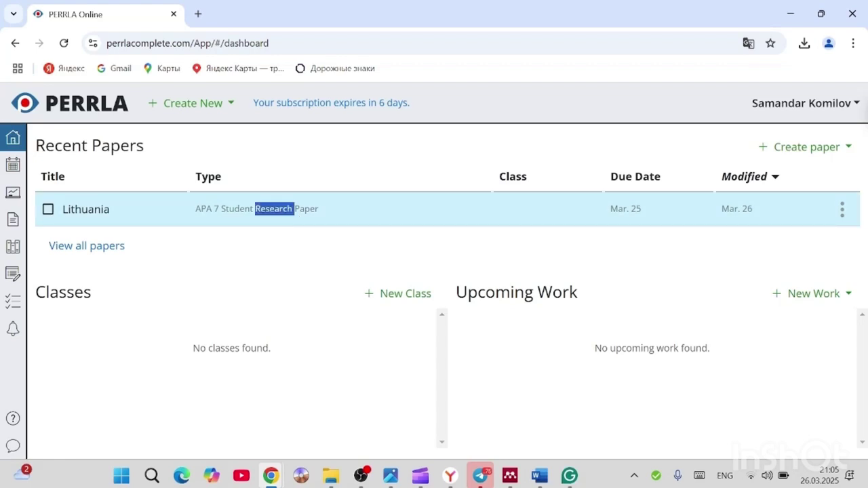
{"action": "left_click", "coordinate": [309, 249]}
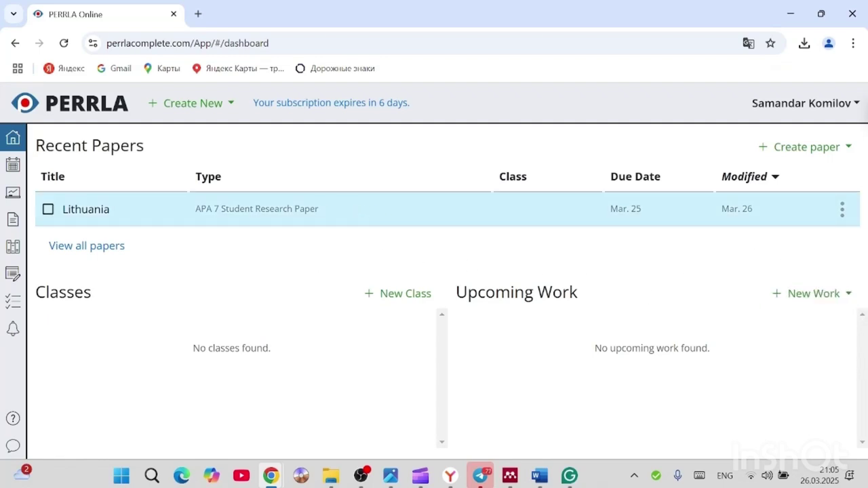
{"action": "left_click", "coordinate": [49, 209]}
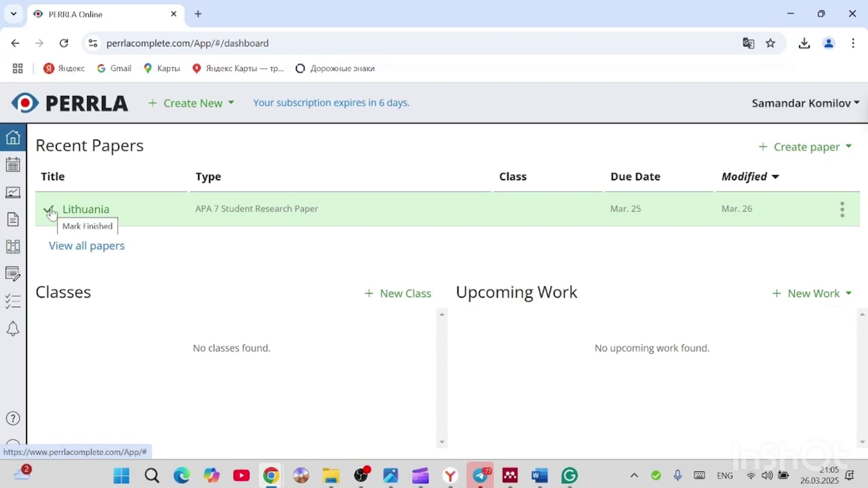
{"action": "left_click", "coordinate": [48, 209]}
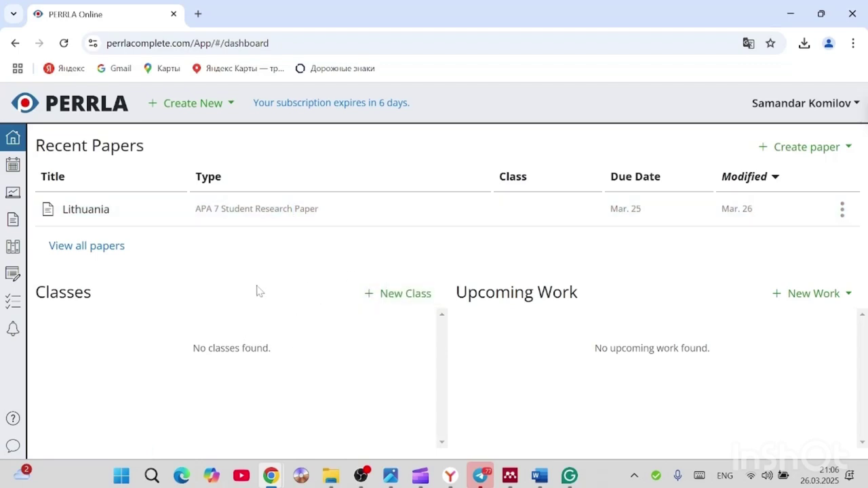
{"action": "triple_click", "coordinate": [215, 347]}
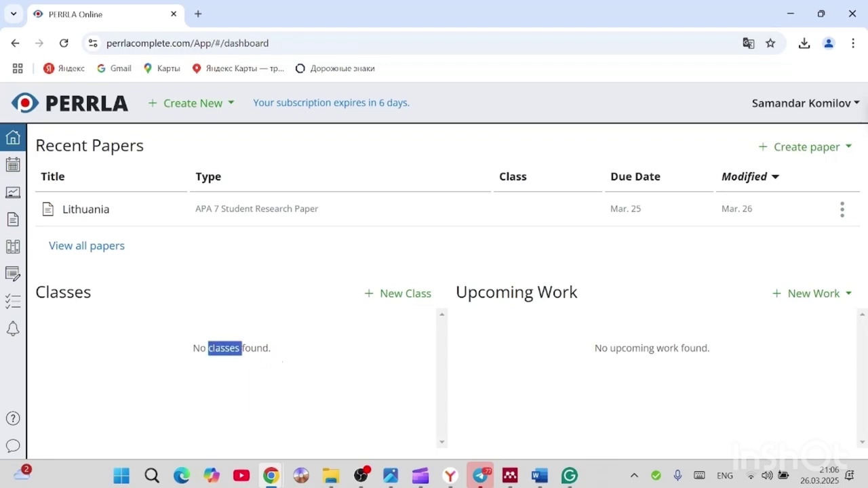
{"action": "left_click", "coordinate": [311, 337]}
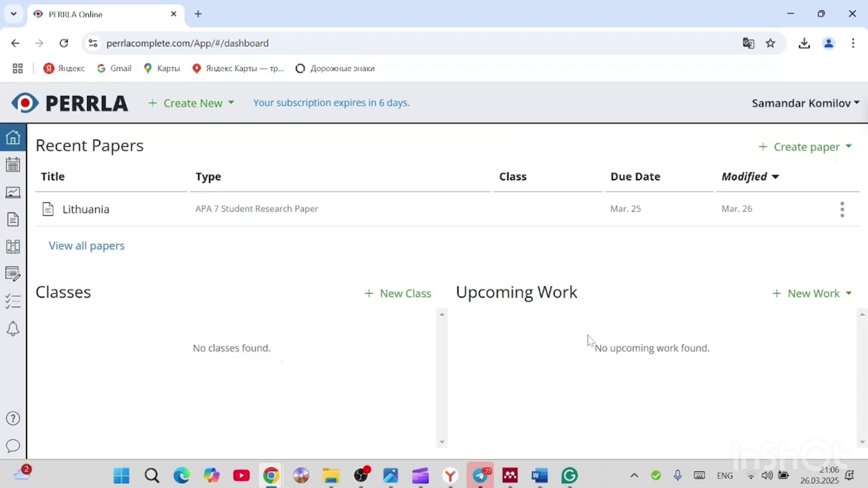
{"action": "triple_click", "coordinate": [651, 348]}
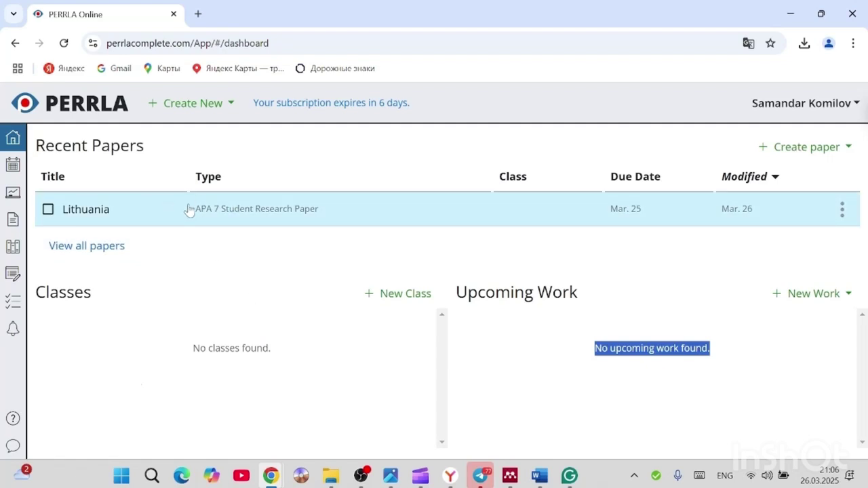
{"action": "left_click", "coordinate": [229, 220]}
{"action": "double_click", "coordinate": [237, 209]}
{"action": "left_click", "coordinate": [229, 221]}
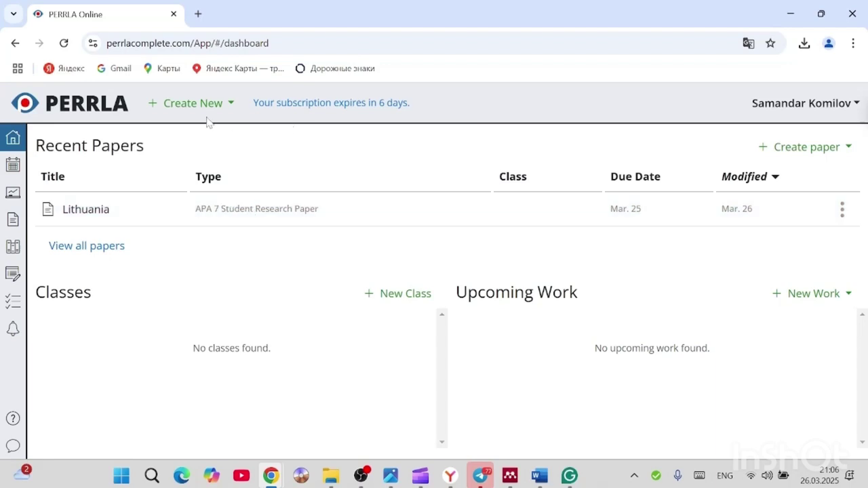
- Open the Lithuania paper in the PERRLA editor and review its APA title page
{"action": "left_click", "coordinate": [64, 42]}
{"action": "left_click", "coordinate": [849, 208]}
{"action": "left_click", "coordinate": [780, 213]}
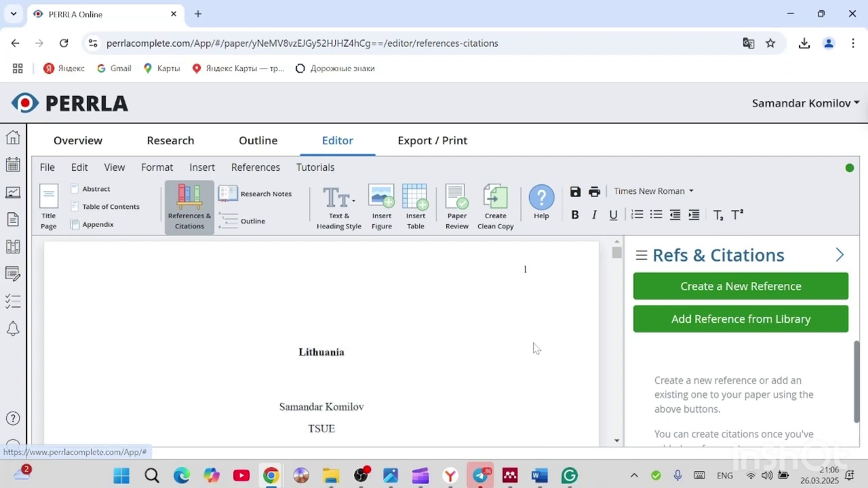
{"action": "scroll", "coordinate": [377, 379], "scroll_direction": "down", "scroll_amount": 3}
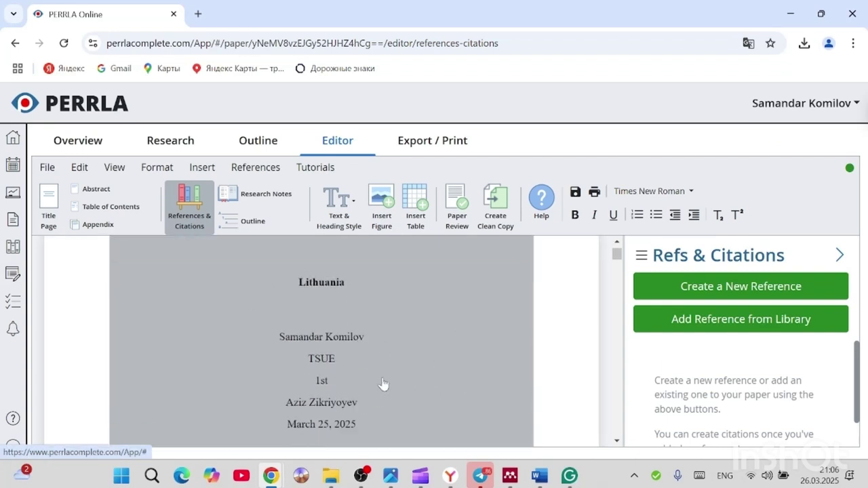
{"action": "scroll", "coordinate": [374, 318], "scroll_direction": "up", "scroll_amount": 2}
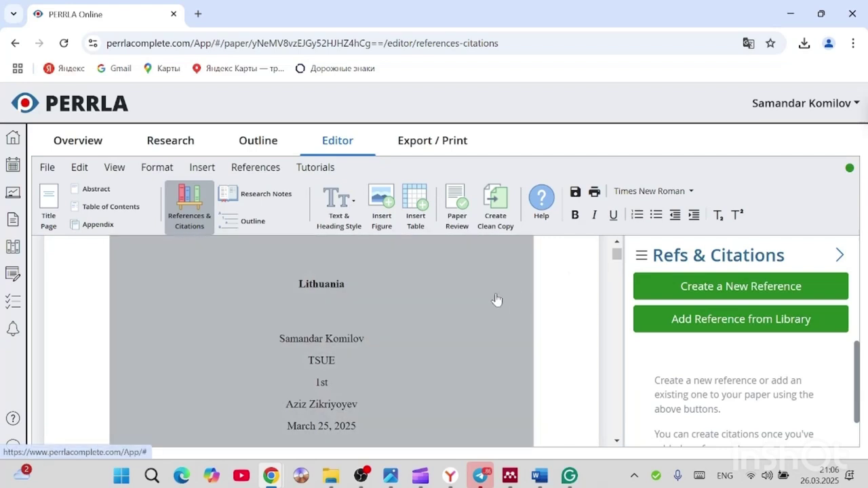
{"action": "scroll", "coordinate": [499, 301], "scroll_direction": "up", "scroll_amount": 2}
{"action": "scroll", "coordinate": [492, 301], "scroll_direction": "down", "scroll_amount": 1}
{"action": "scroll", "coordinate": [492, 301], "scroll_direction": "down", "scroll_amount": 2}
{"action": "scroll", "coordinate": [443, 295], "scroll_direction": "up", "scroll_amount": 2}
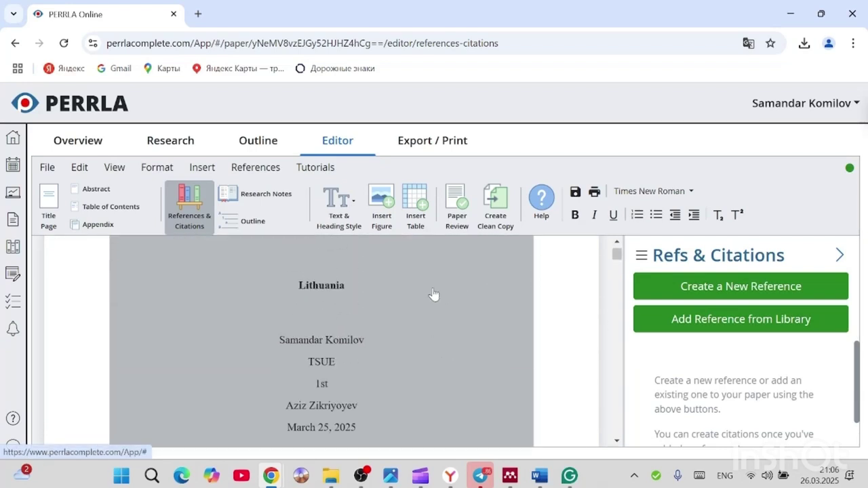
{"action": "scroll", "coordinate": [413, 310], "scroll_direction": "down", "scroll_amount": 1}
- Examine the paper's abstract page, placing the cursor in the abstract text and the keywords field
{"action": "scroll", "coordinate": [479, 315], "scroll_direction": "down", "scroll_amount": 8}
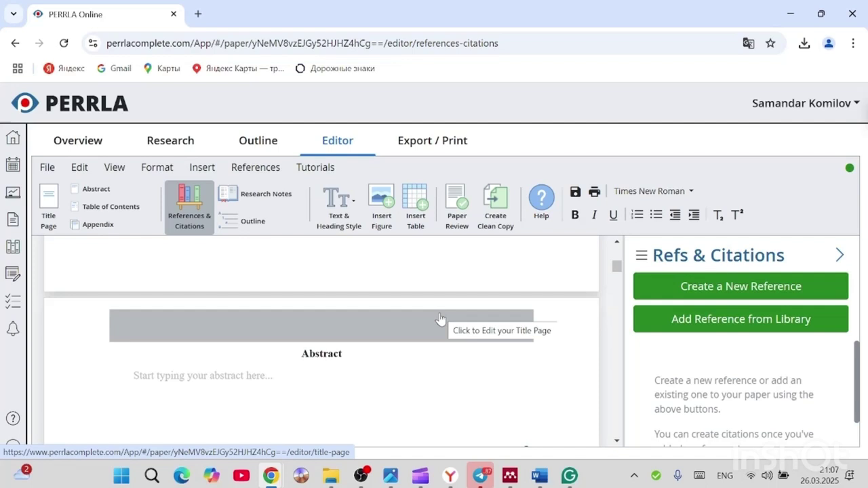
{"action": "scroll", "coordinate": [374, 339], "scroll_direction": "down", "scroll_amount": 1}
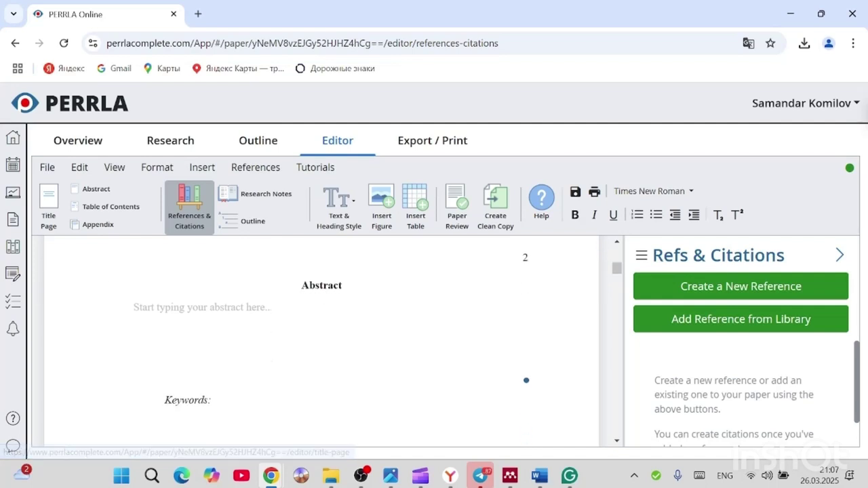
{"action": "left_click", "coordinate": [109, 307]}
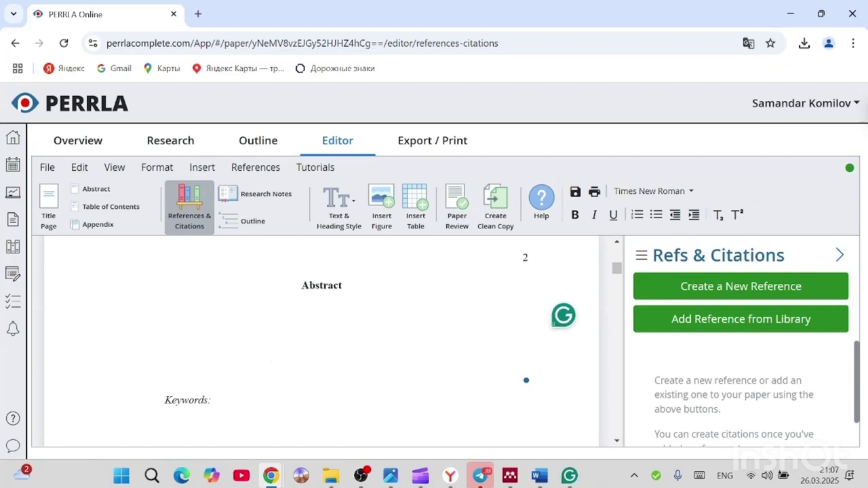
{"action": "scroll", "coordinate": [217, 289], "scroll_direction": "down", "scroll_amount": 2}
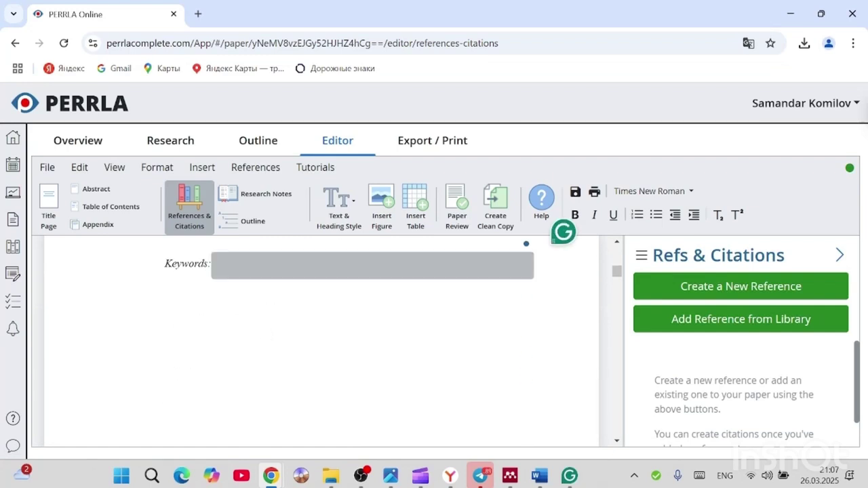
{"action": "left_click", "coordinate": [224, 271]}
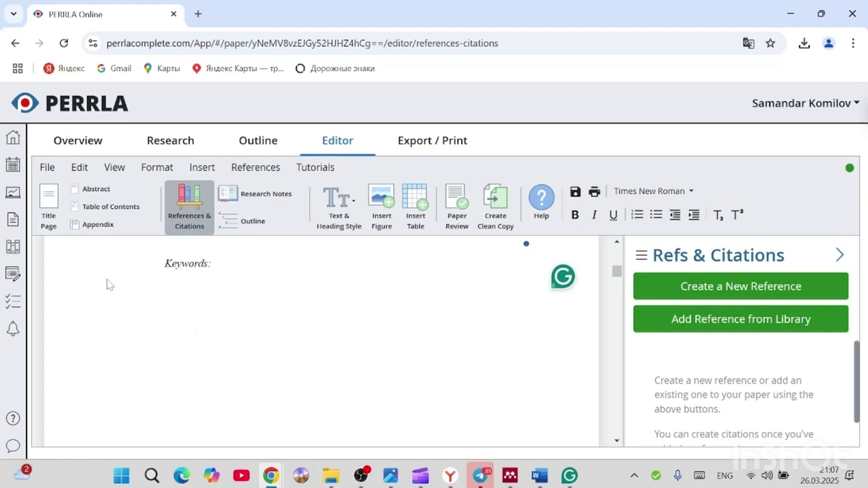
{"action": "scroll", "coordinate": [97, 272], "scroll_direction": "up", "scroll_amount": 2}
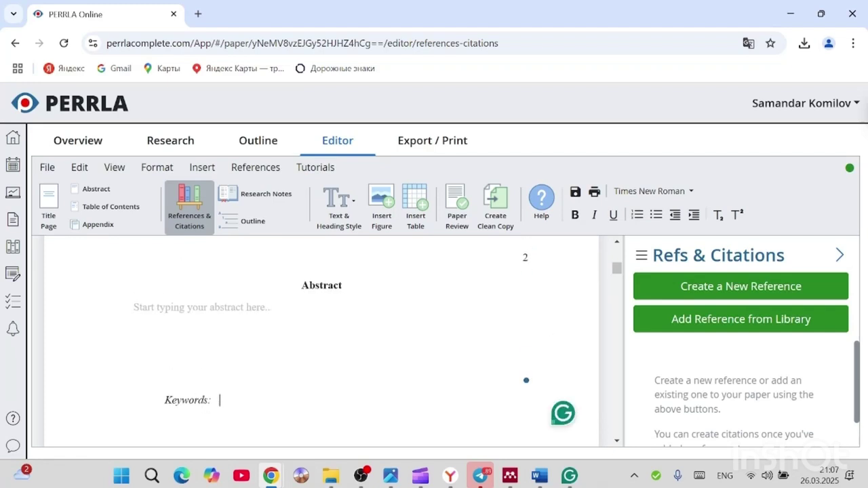
- Look through the paper's body from the Metodlar section to the robust regression output and switch to the task list image in the photo viewer
{"action": "scroll", "coordinate": [305, 312], "scroll_direction": "down", "scroll_amount": 10}
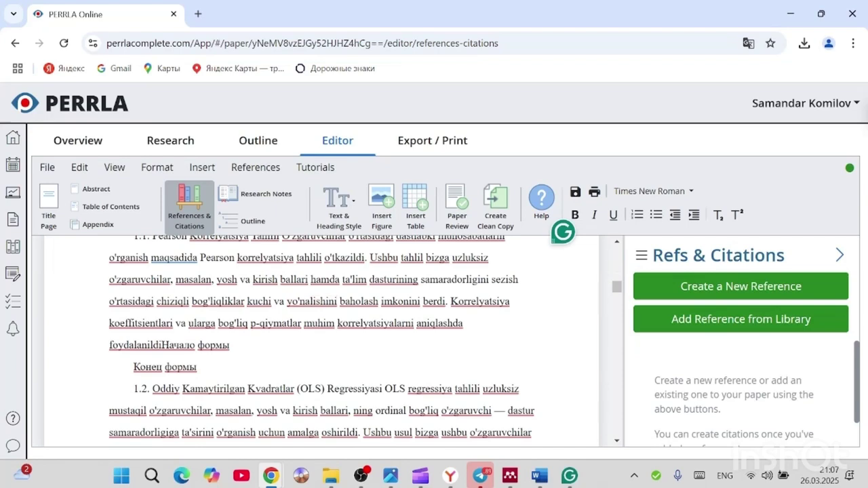
{"action": "scroll", "coordinate": [335, 319], "scroll_direction": "up", "scroll_amount": 2}
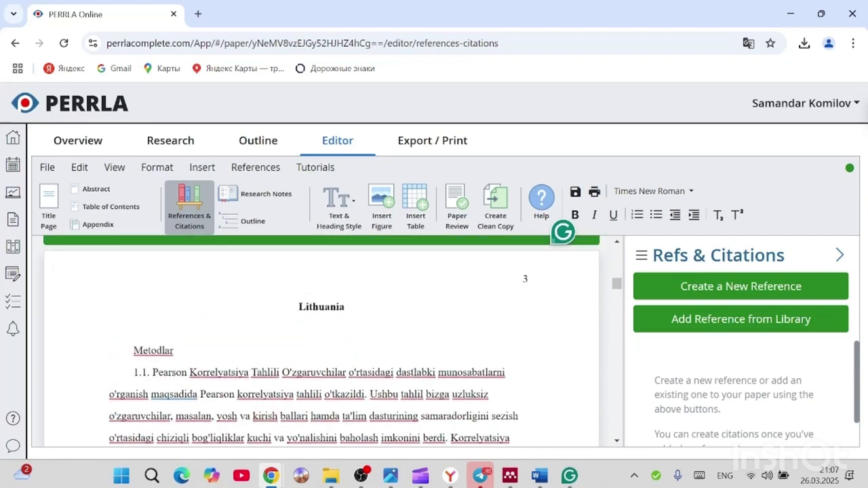
{"action": "scroll", "coordinate": [312, 321], "scroll_direction": "down", "scroll_amount": 2}
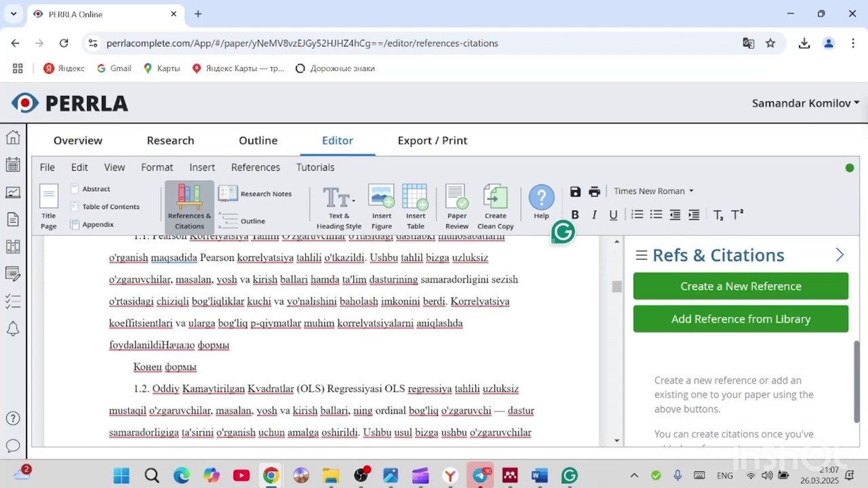
{"action": "scroll", "coordinate": [319, 339], "scroll_direction": "down", "scroll_amount": 10}
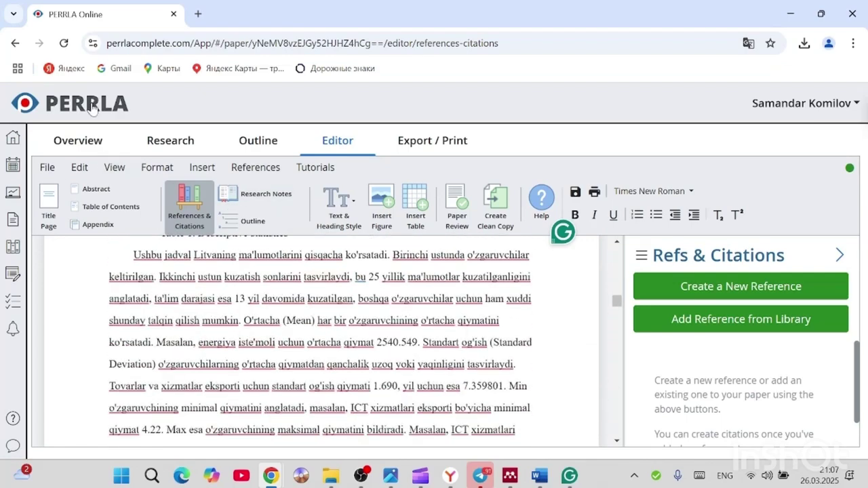
{"action": "scroll", "coordinate": [319, 339], "scroll_direction": "down", "scroll_amount": 5}
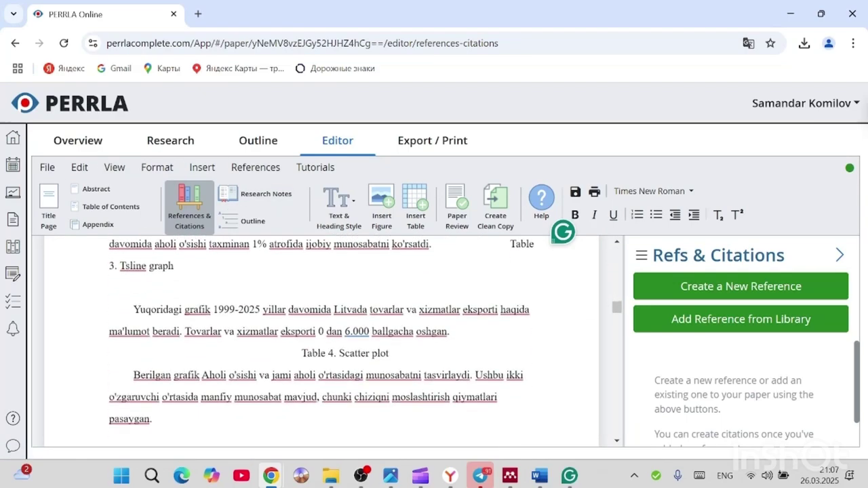
{"action": "scroll", "coordinate": [319, 339], "scroll_direction": "down", "scroll_amount": 10}
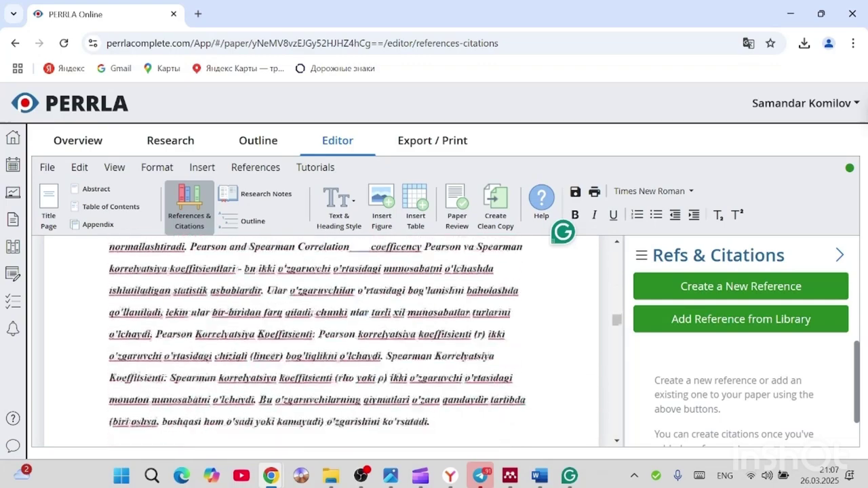
{"action": "scroll", "coordinate": [319, 339], "scroll_direction": "down", "scroll_amount": 10}
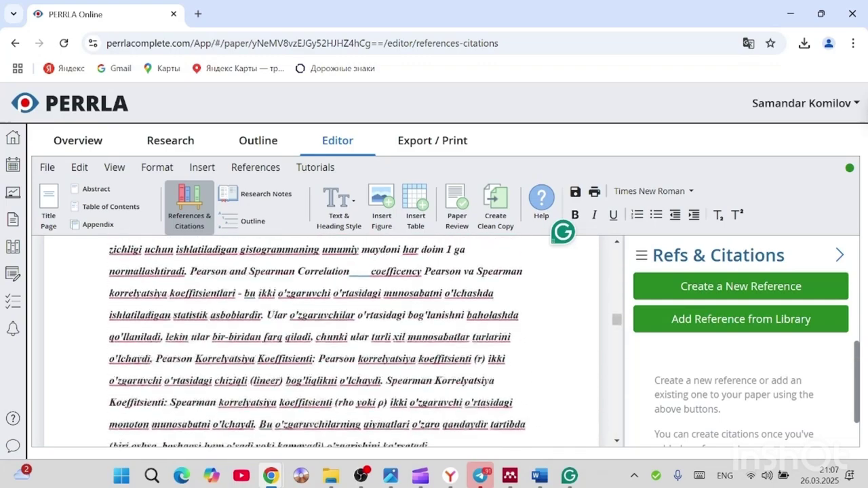
{"action": "scroll", "coordinate": [318, 339], "scroll_direction": "down", "scroll_amount": 10}
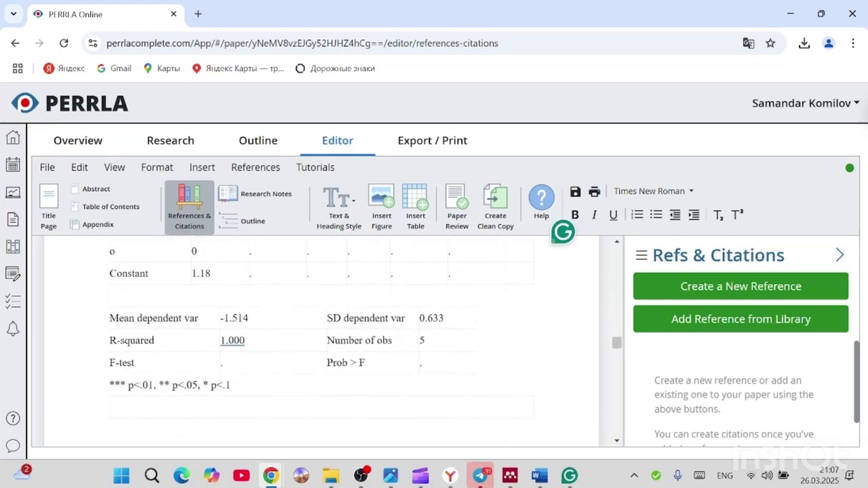
{"action": "scroll", "coordinate": [318, 339], "scroll_direction": "down", "scroll_amount": 10}
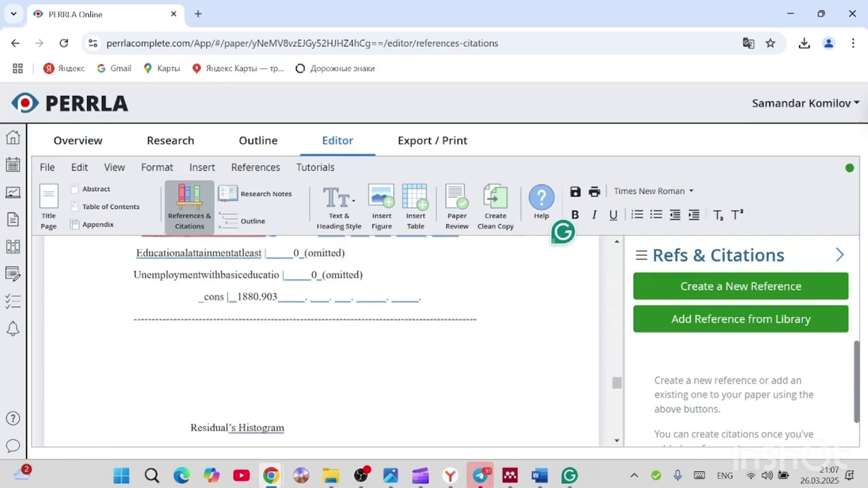
{"action": "scroll", "coordinate": [527, 333], "scroll_direction": "down", "scroll_amount": 10}
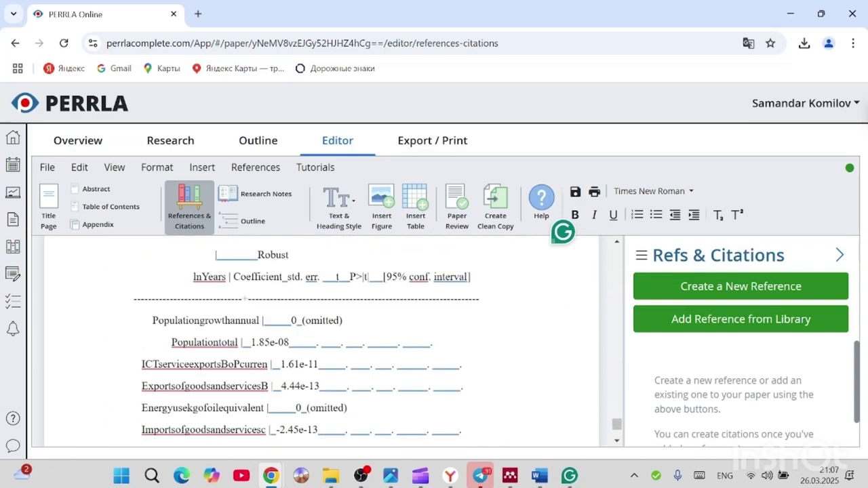
{"action": "scroll", "coordinate": [526, 333], "scroll_direction": "up", "scroll_amount": 10}
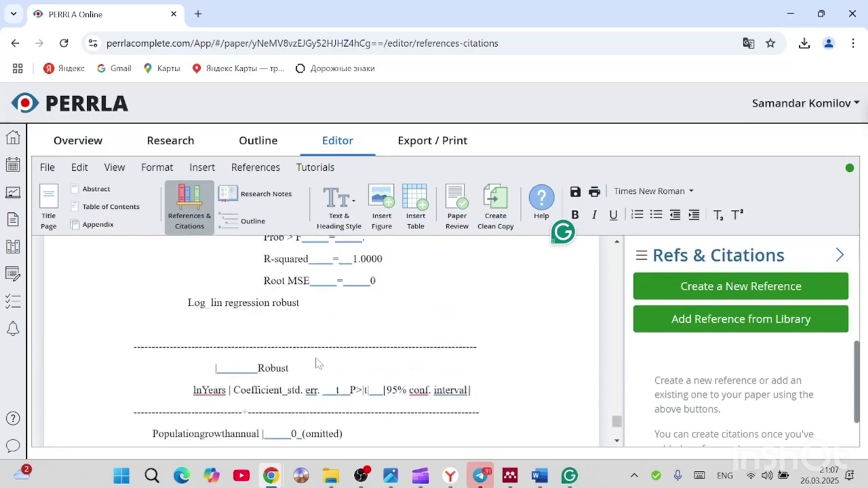
{"action": "scroll", "coordinate": [315, 339], "scroll_direction": "up", "scroll_amount": 10}
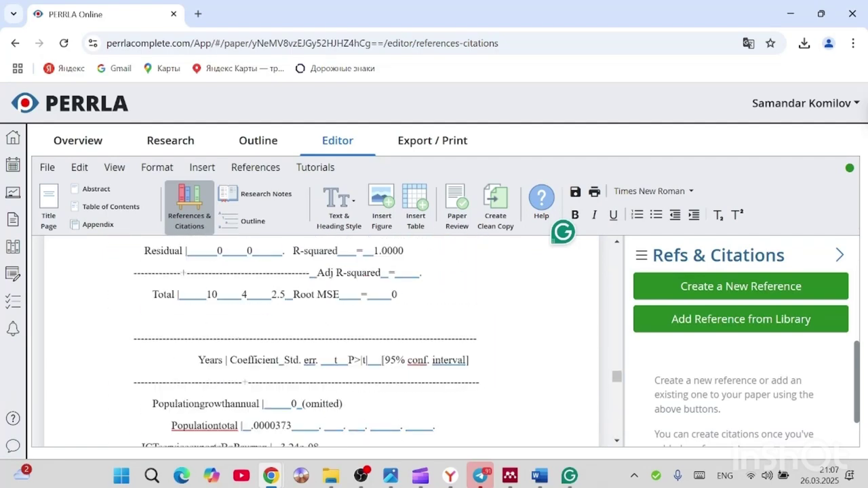
{"action": "left_click", "coordinate": [391, 476]}
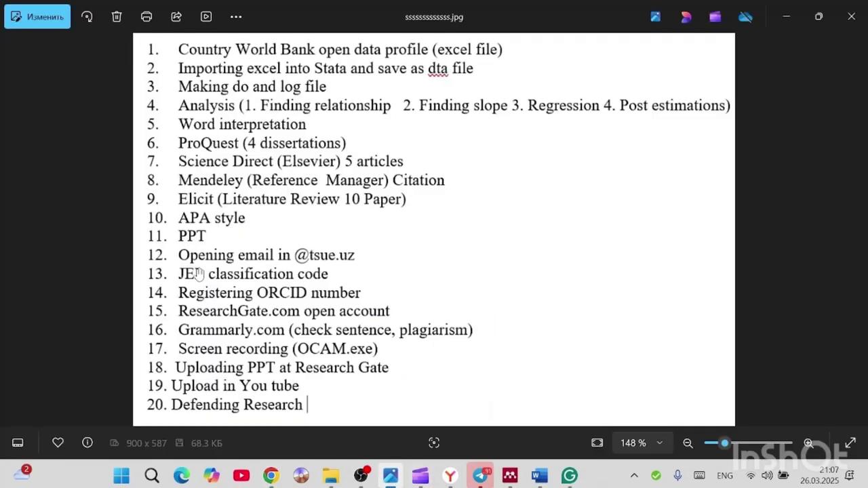